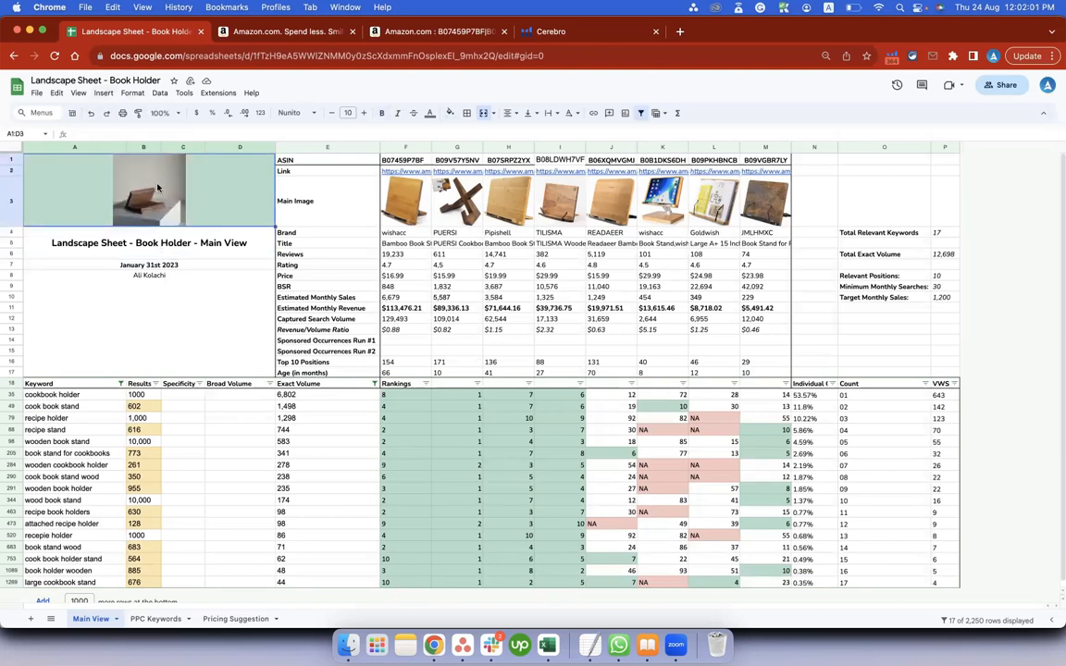
Review the landscape sheet's title, date and author block and the row of competitor ASINs in F1:M1.
click(151, 265)
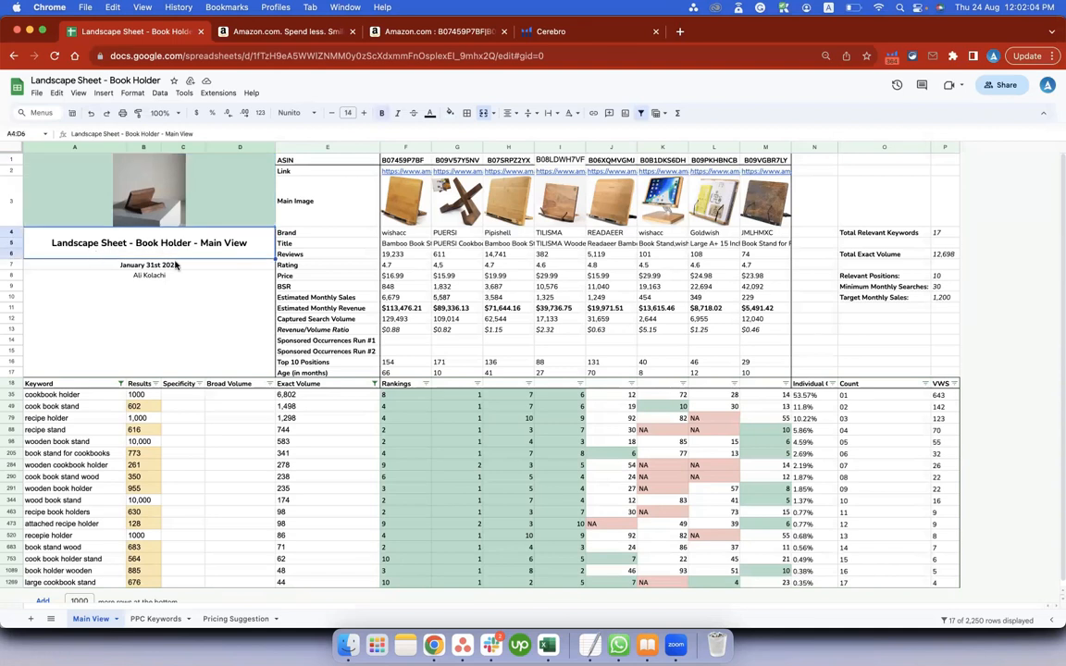
click(158, 299)
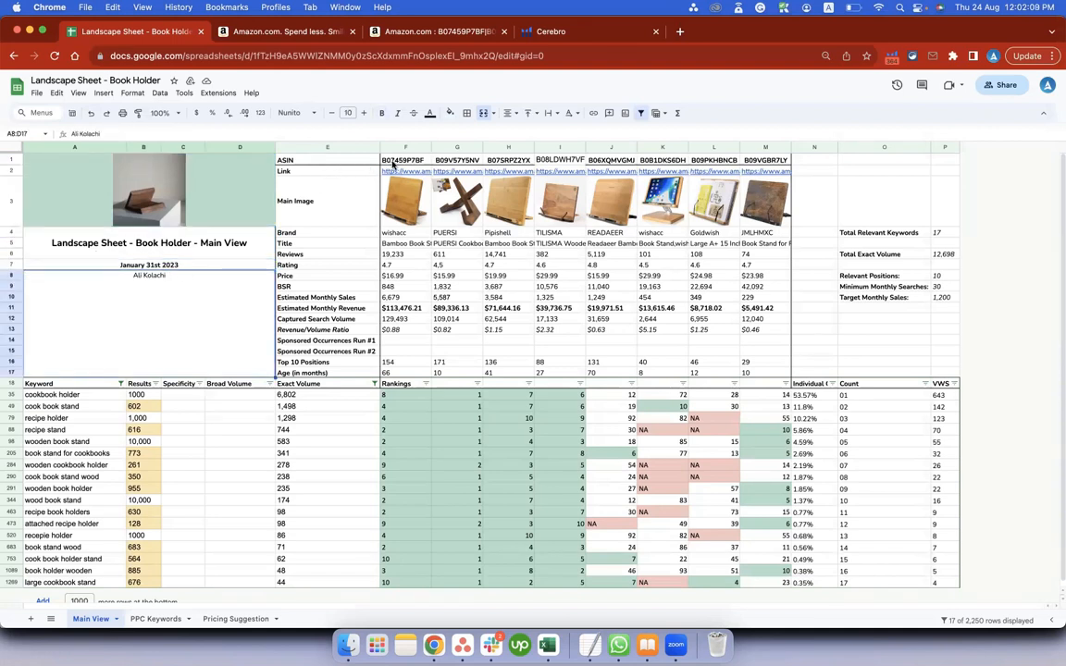
drag(392, 163, 753, 165)
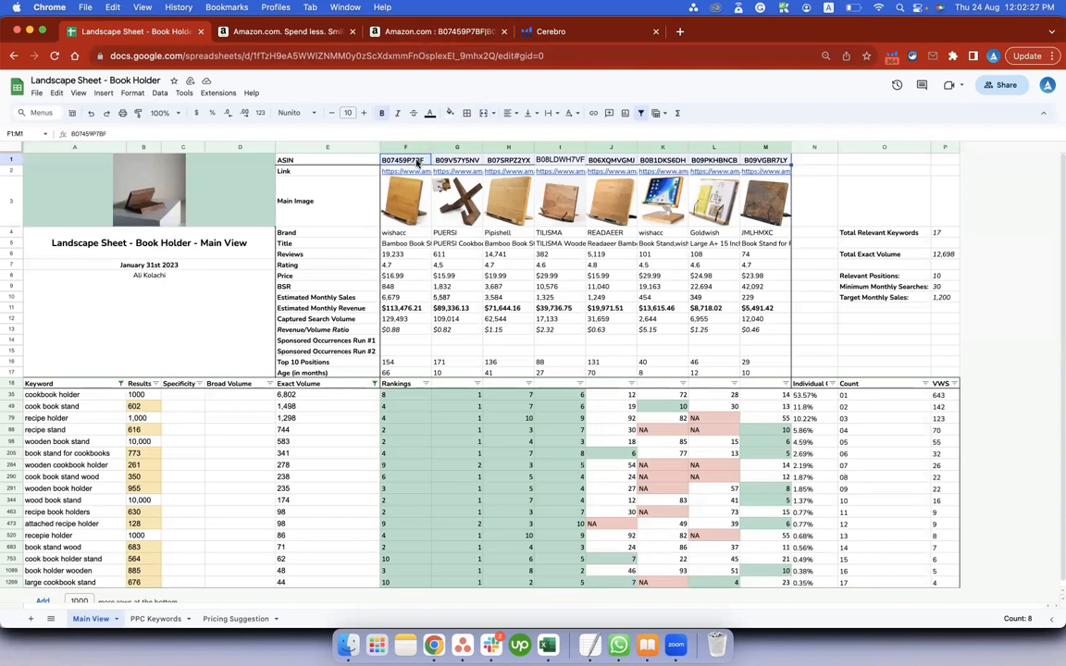
Switch to the Amazon search results for the competitor ASINs, close the open Xray report and look through the listed book holders.
click(421, 33)
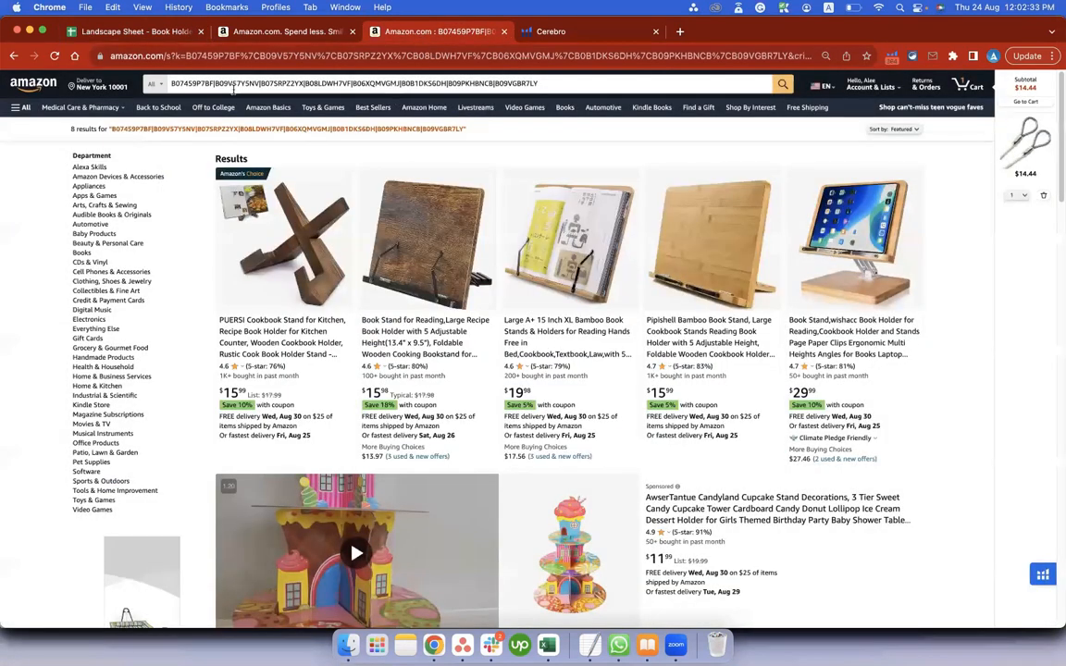
click(226, 82)
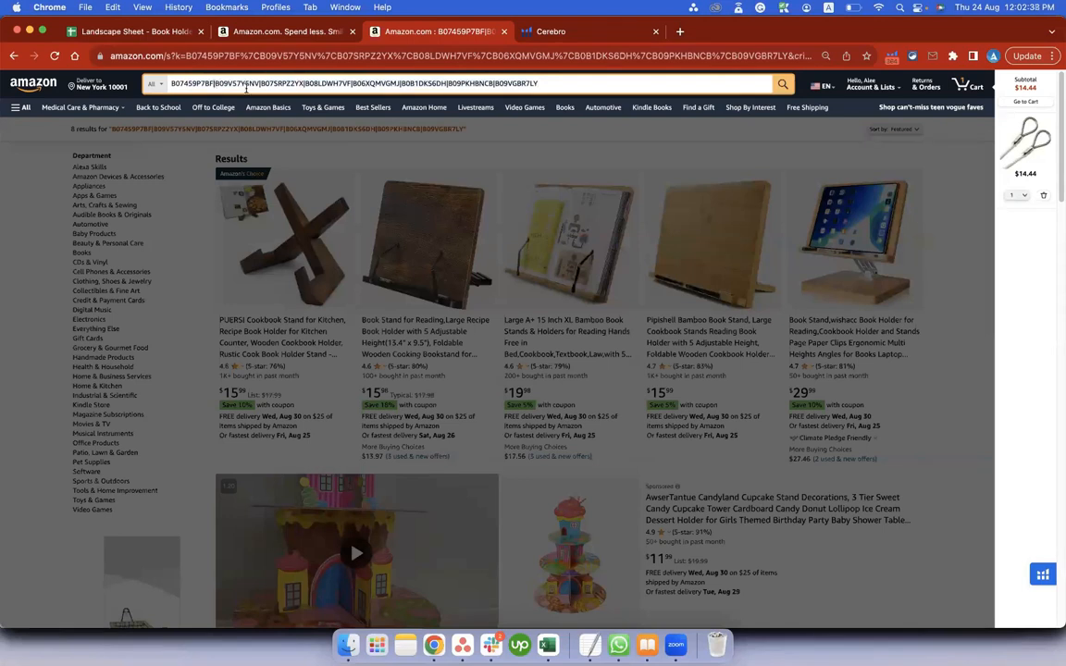
click(370, 156)
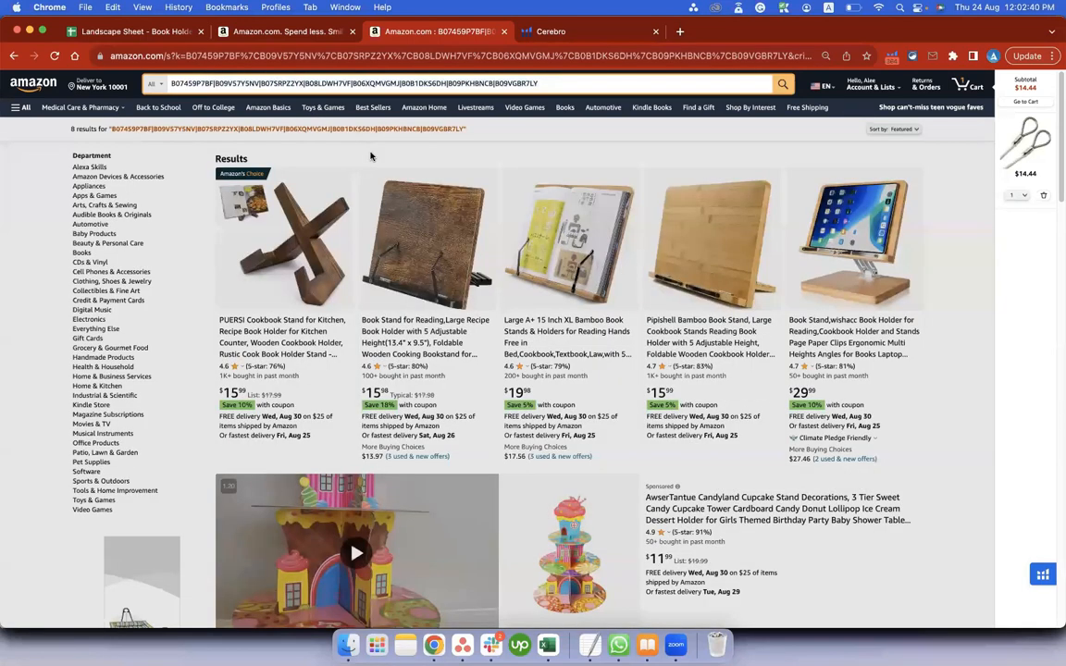
scroll(370, 155, down, 5)
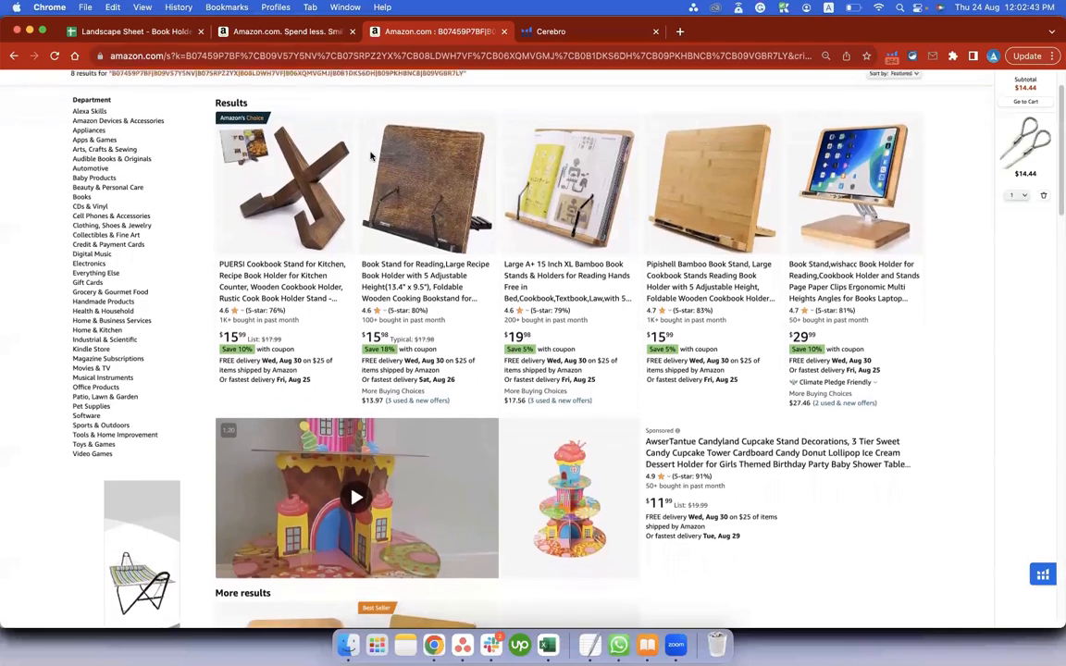
scroll(540, 307, down, 1)
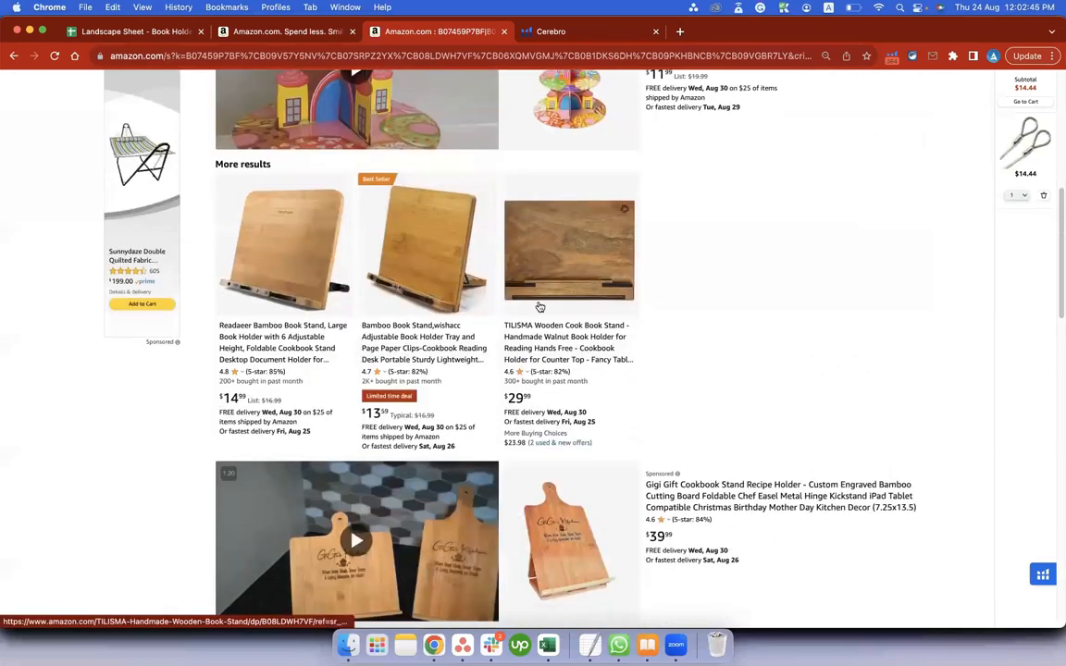
scroll(540, 307, down, 3)
scroll(541, 307, up, 9)
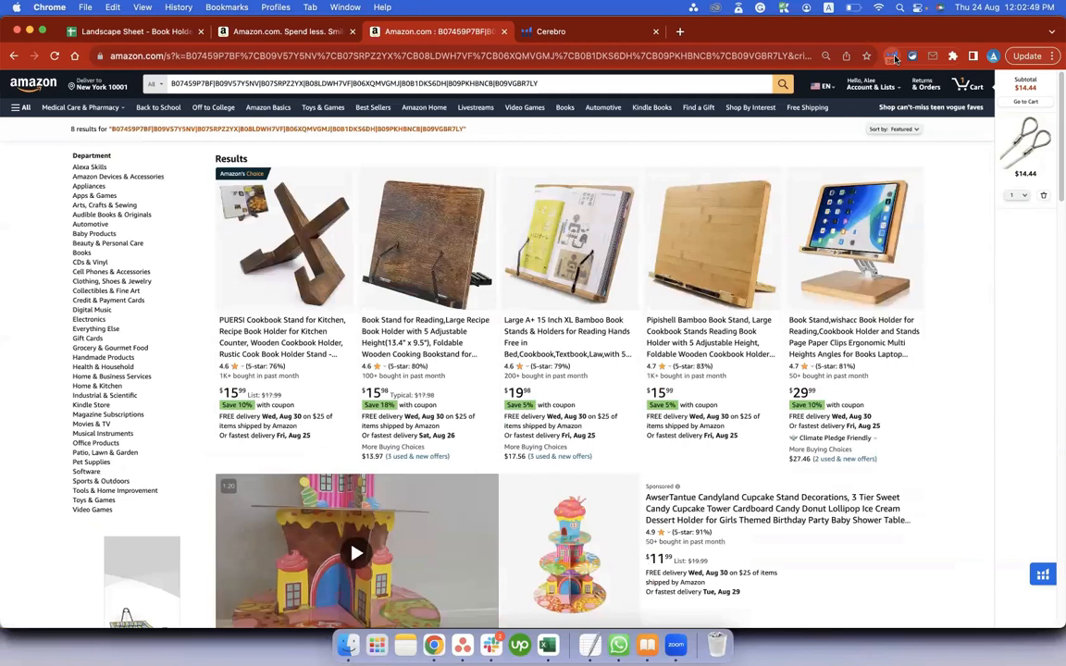
Run Helium 10 Xray on the Amazon search results and enlarge the report window.
click(893, 58)
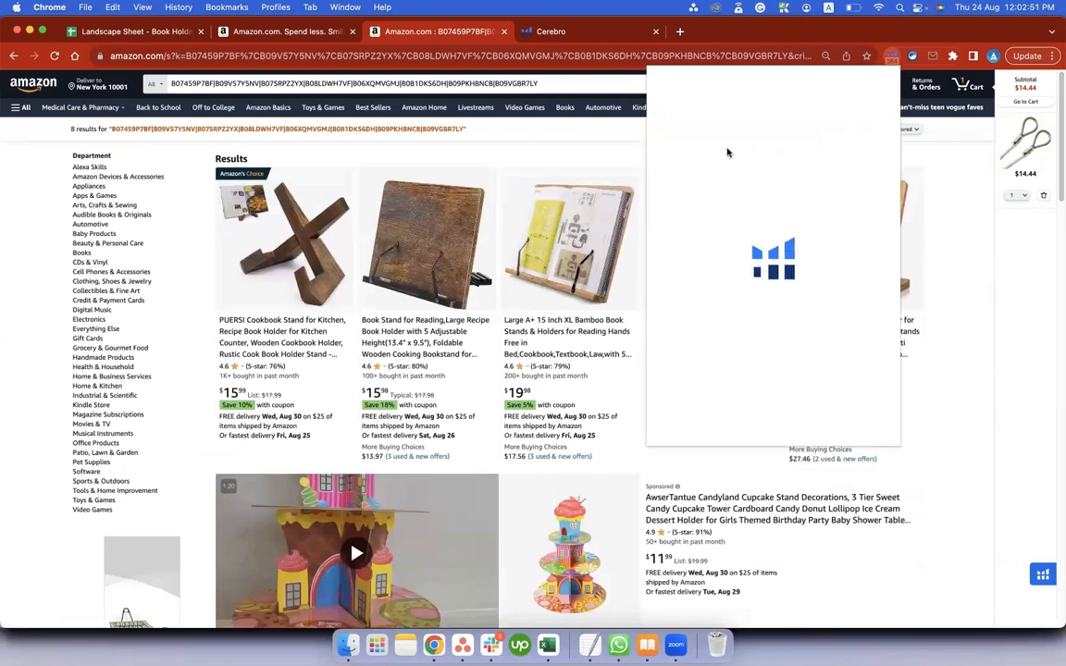
click(683, 154)
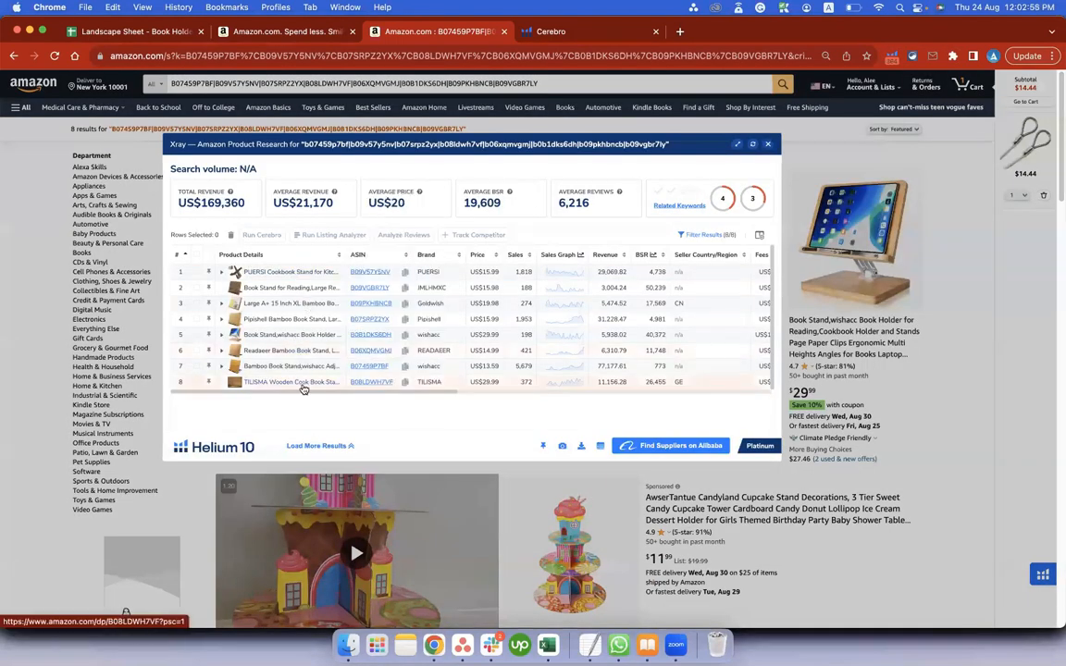
drag(281, 459, 280, 511)
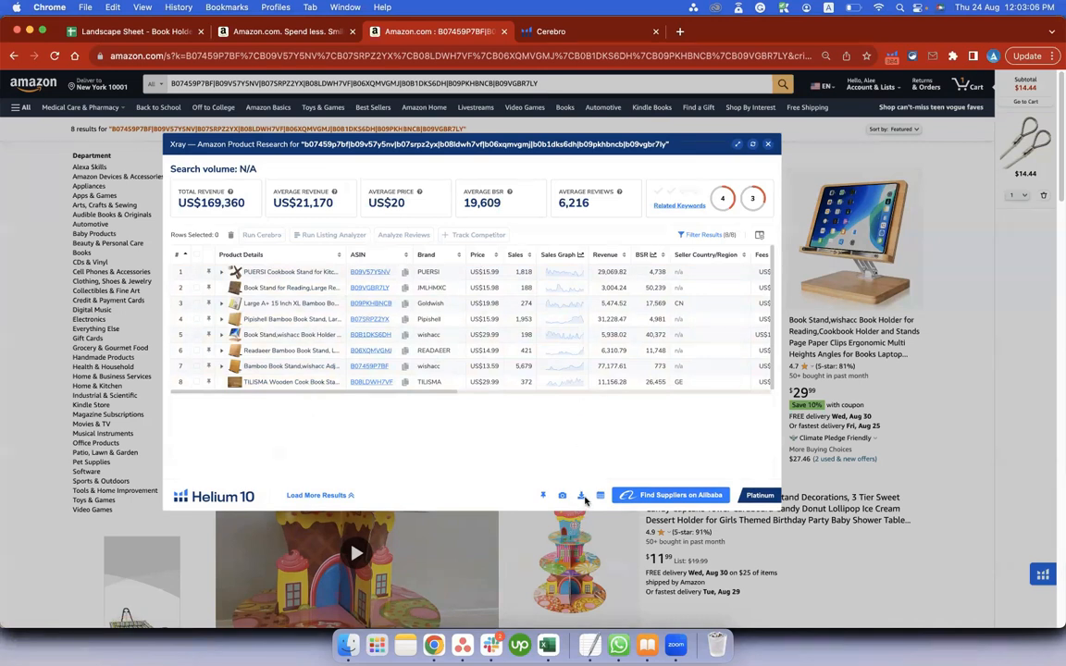
In the landscape sheet, examine the competitors' brand, title, price, sales, revenue, search volume, top 10 positions and age rows.
click(158, 37)
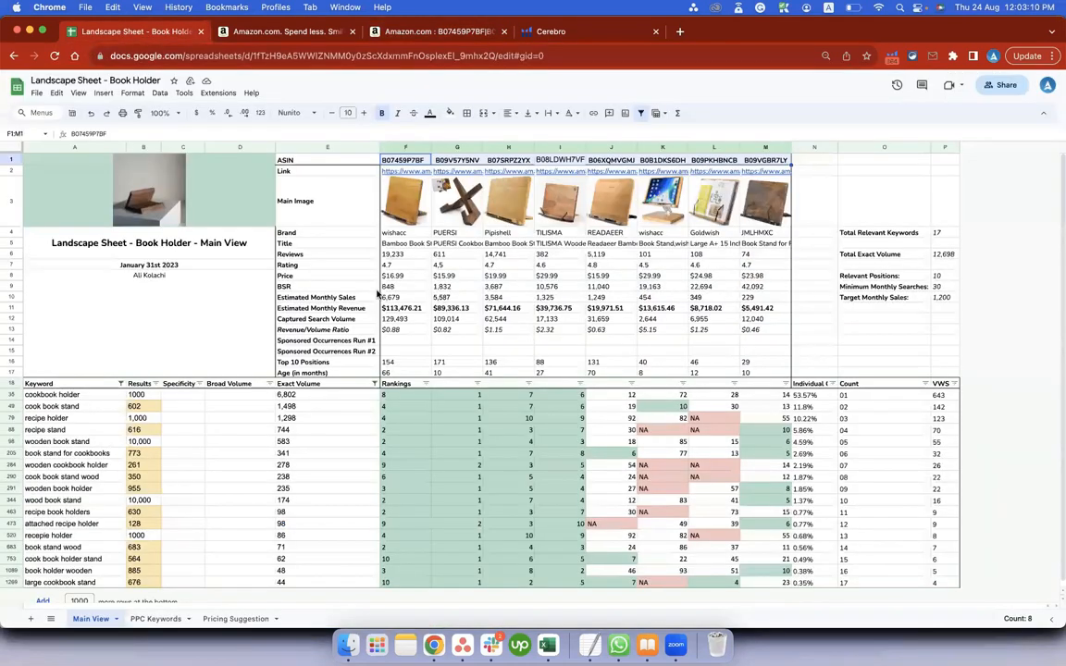
drag(408, 232, 718, 237)
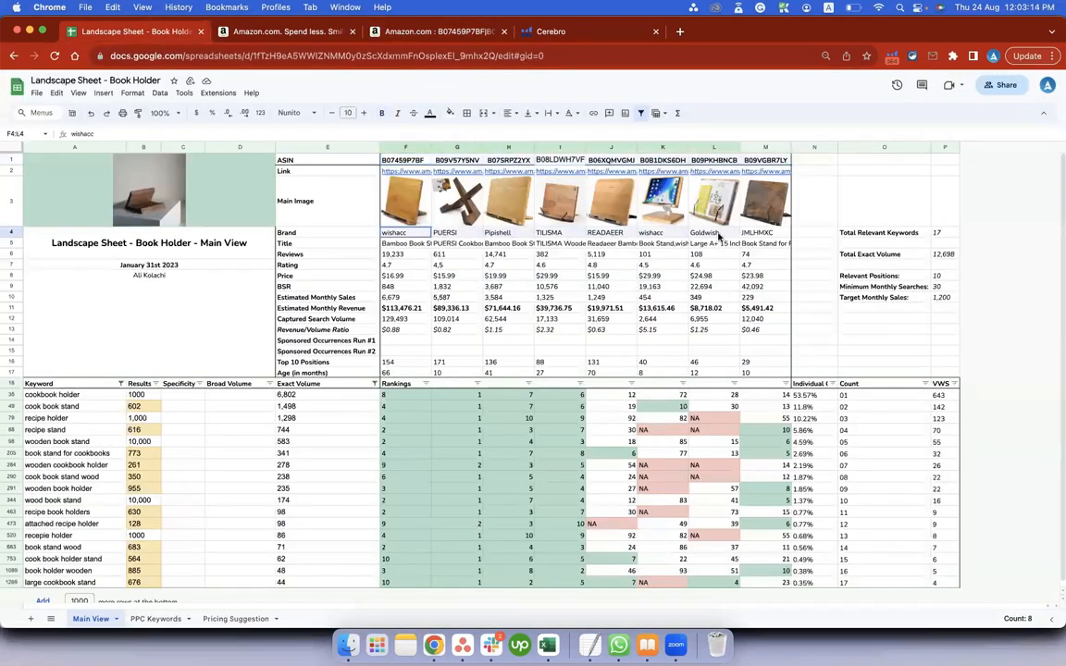
click(398, 246)
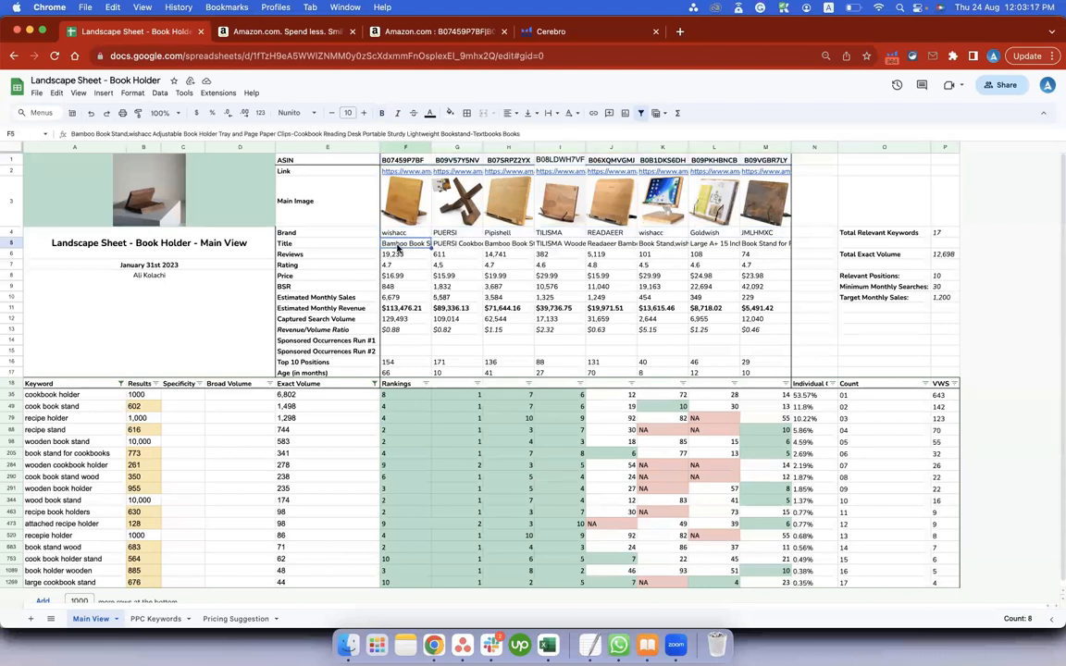
click(396, 277)
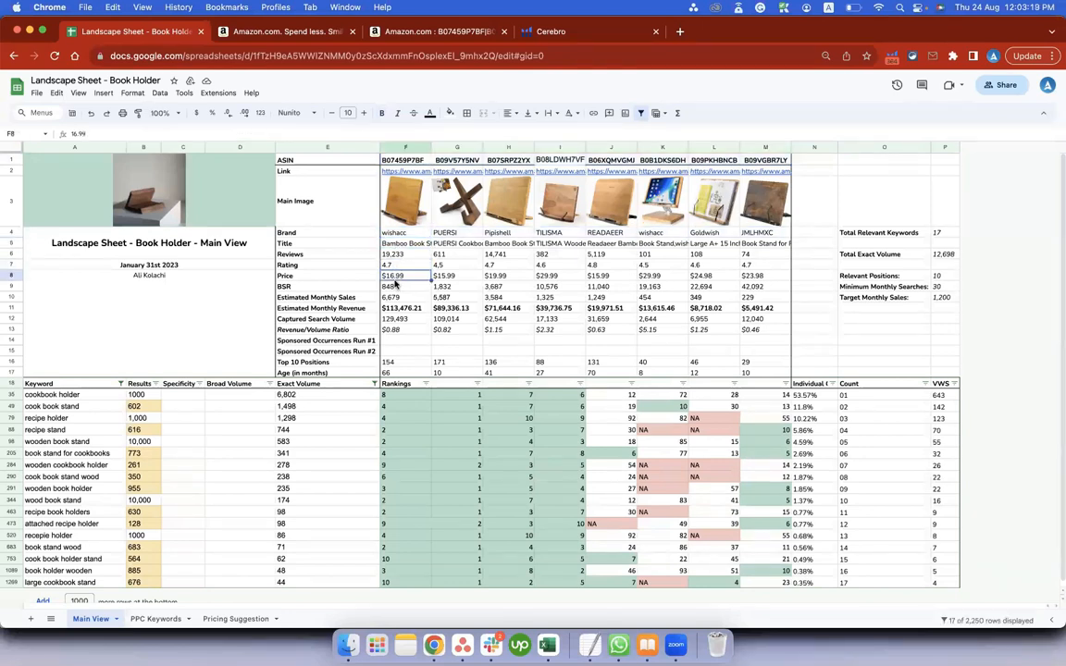
click(398, 297)
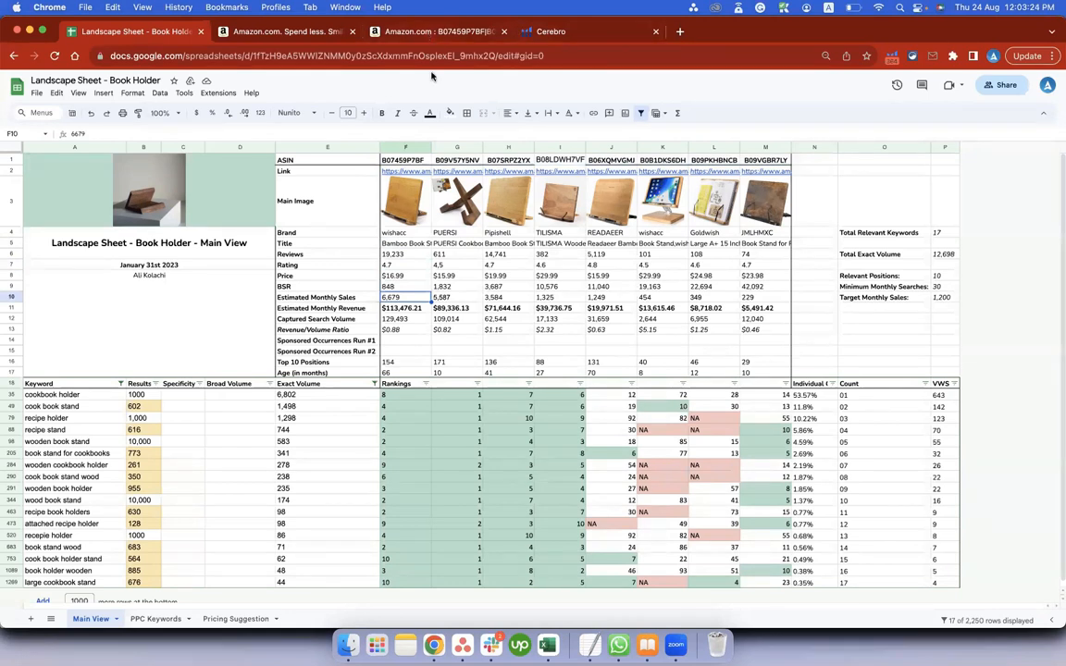
click(395, 307)
click(400, 318)
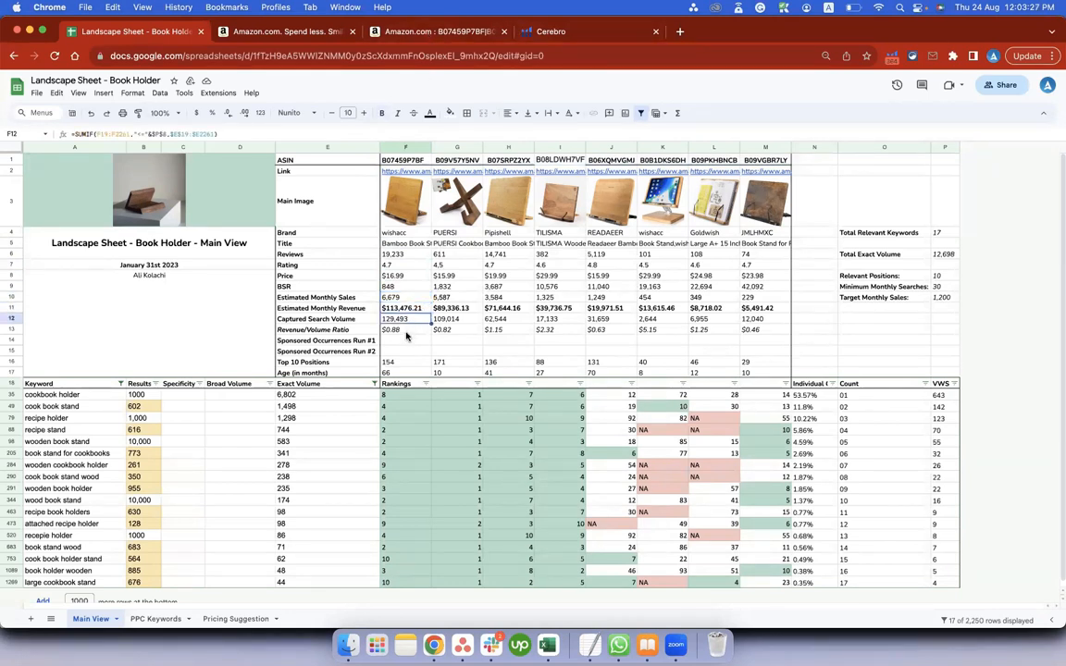
drag(406, 308, 407, 331)
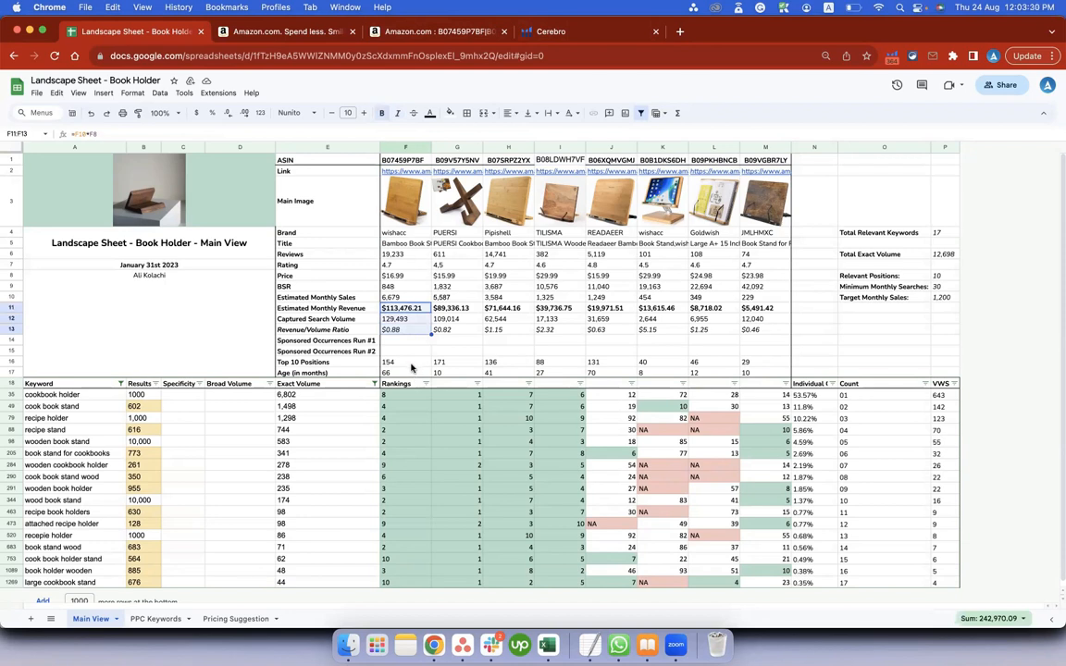
click(403, 363)
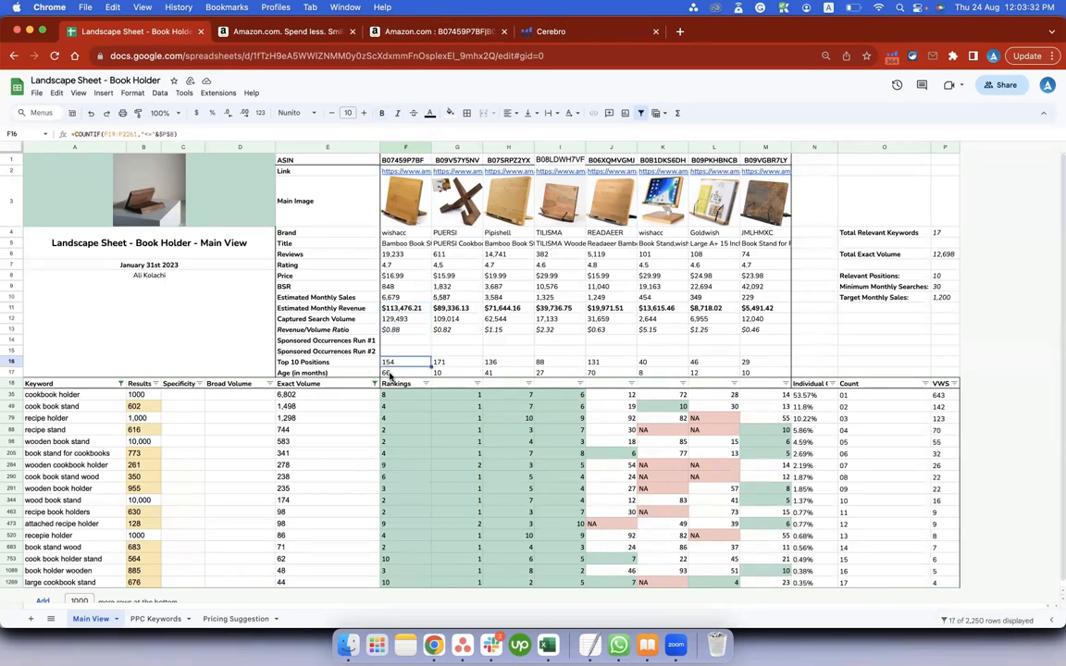
drag(400, 373, 751, 372)
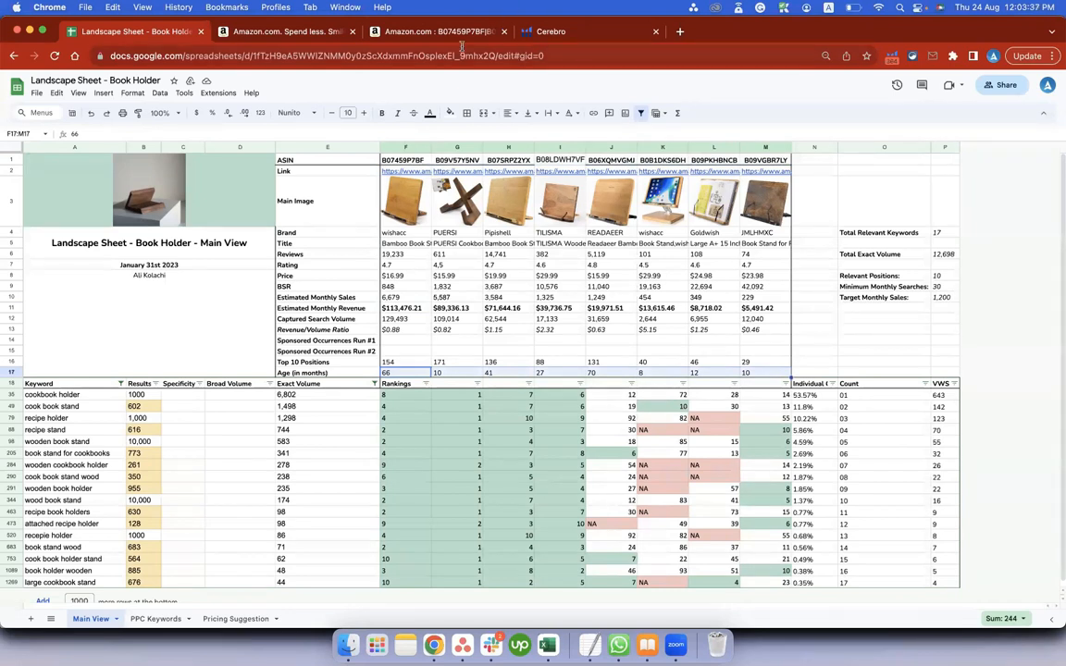
Go through the competitors' main image cells from F3 to M3.
click(401, 217)
click(460, 210)
click(512, 205)
click(559, 202)
click(618, 206)
click(665, 204)
click(710, 207)
click(765, 203)
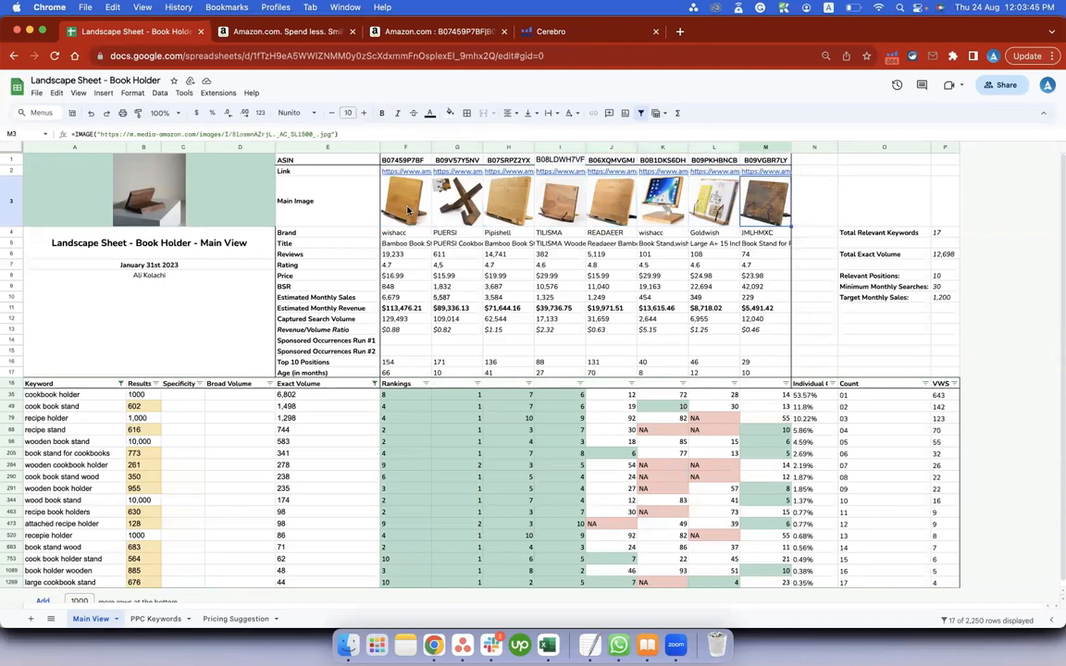
drag(407, 211, 766, 205)
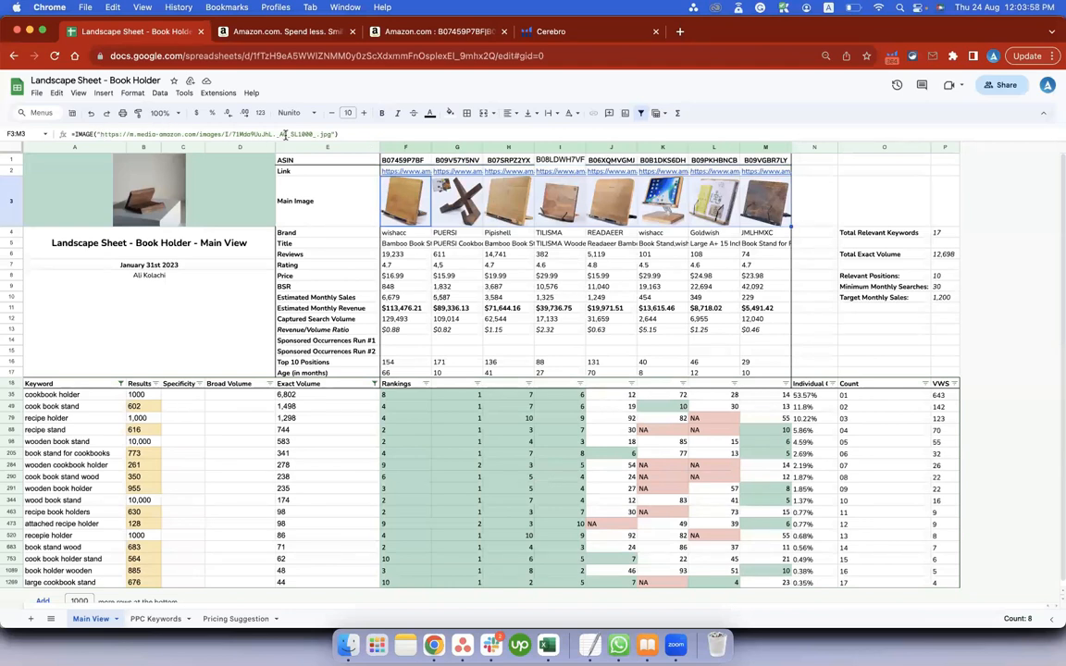
Inspect the image URLs inside the IMAGE formulas of the Main Image row without editing them.
drag(330, 134, 102, 134)
key(Escape)
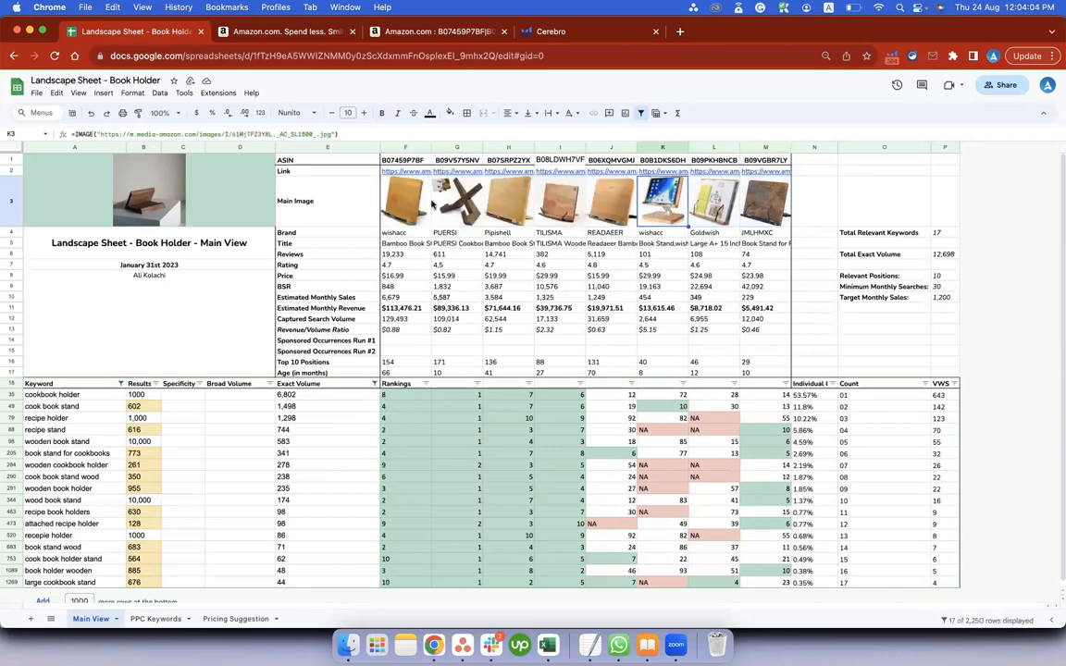
drag(197, 185, 717, 319)
click(403, 199)
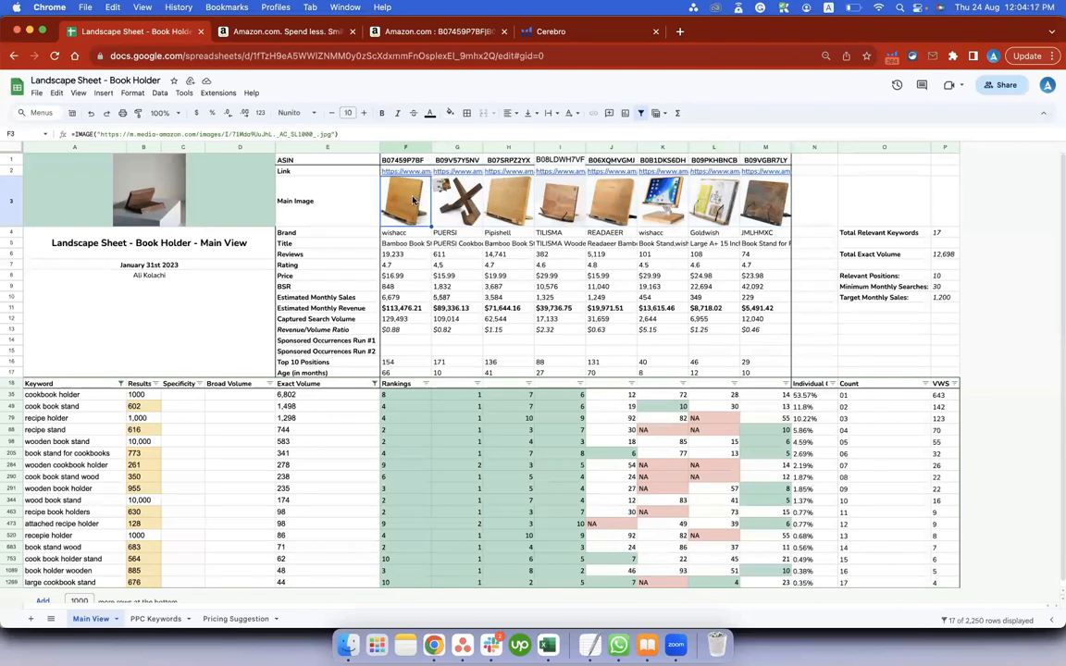
click(445, 207)
drag(98, 134, 333, 136)
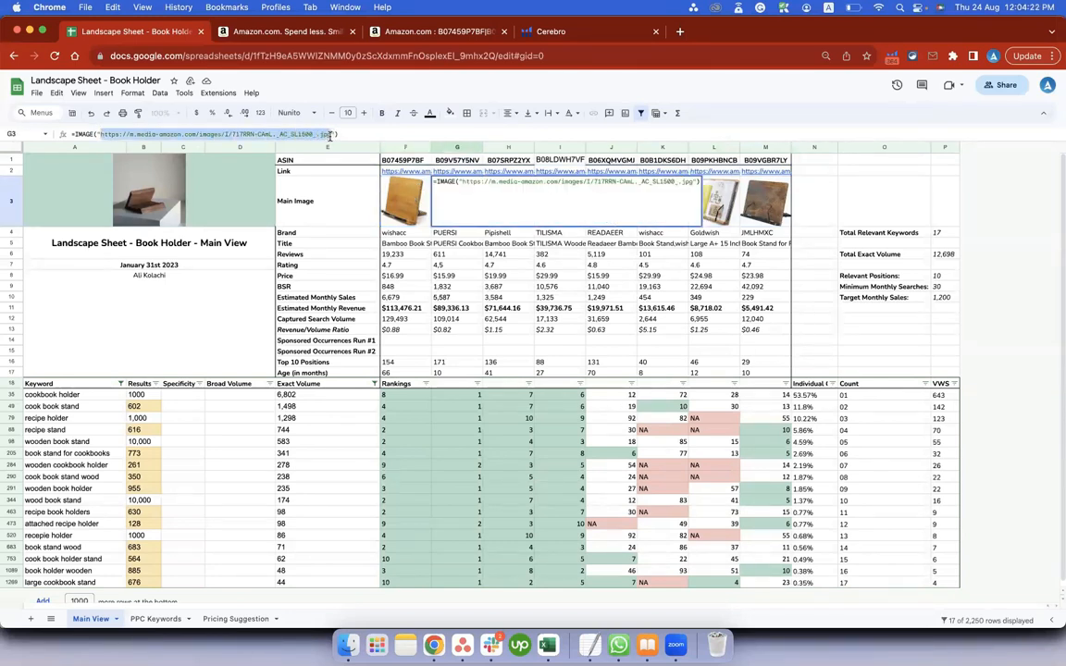
key(Escape)
key(Right)
key(Right)
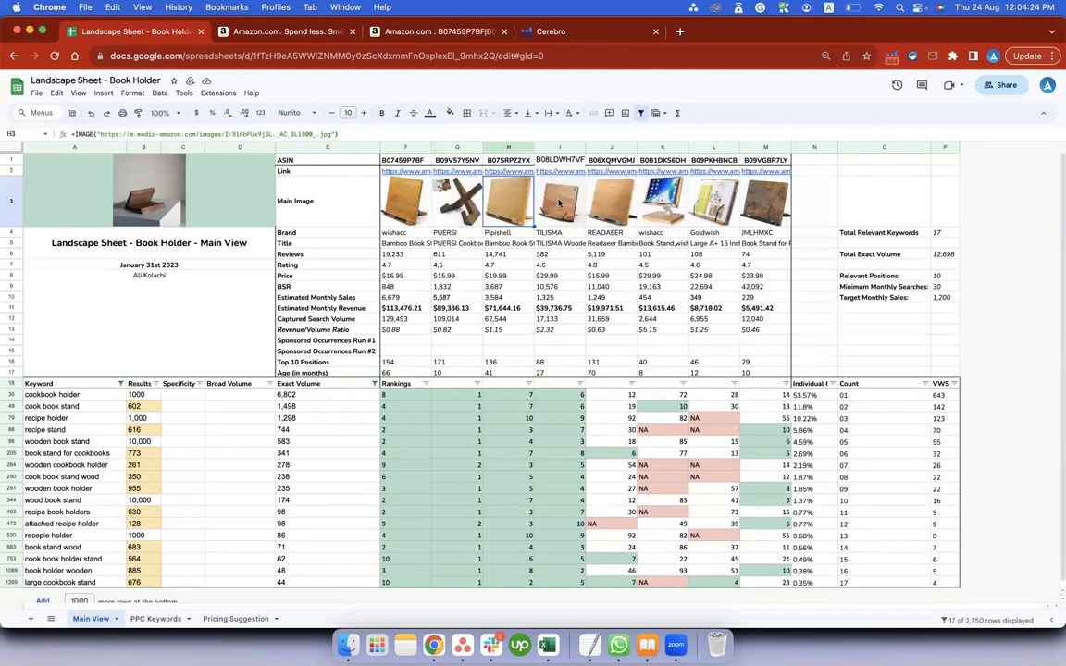
Check the first product link cells and select the whole competitor overview block A1:M17.
click(402, 173)
key(Right)
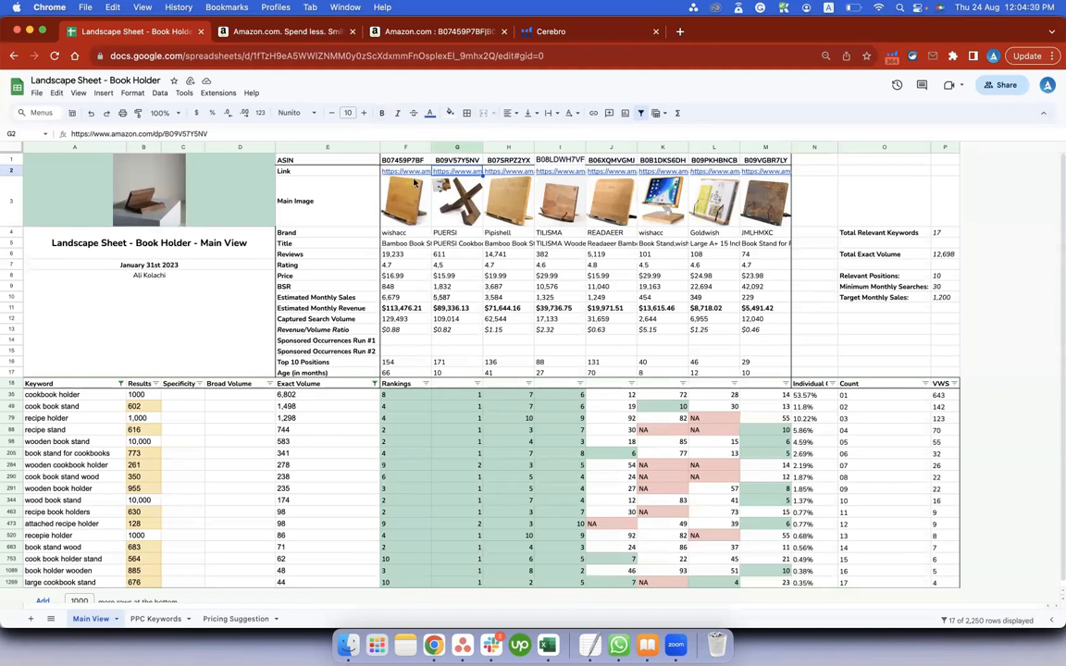
drag(132, 175, 745, 355)
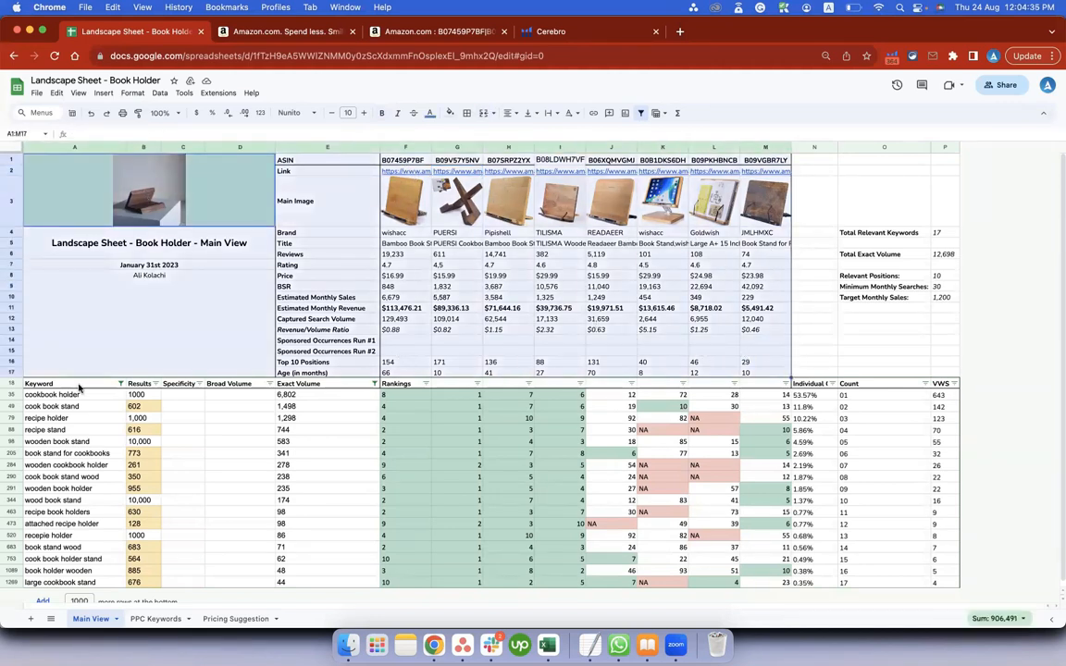
Examine the keyword list starting at "cookbook holder" and the competitors' rankings beside it.
click(65, 396)
scroll(69, 432, down, 1)
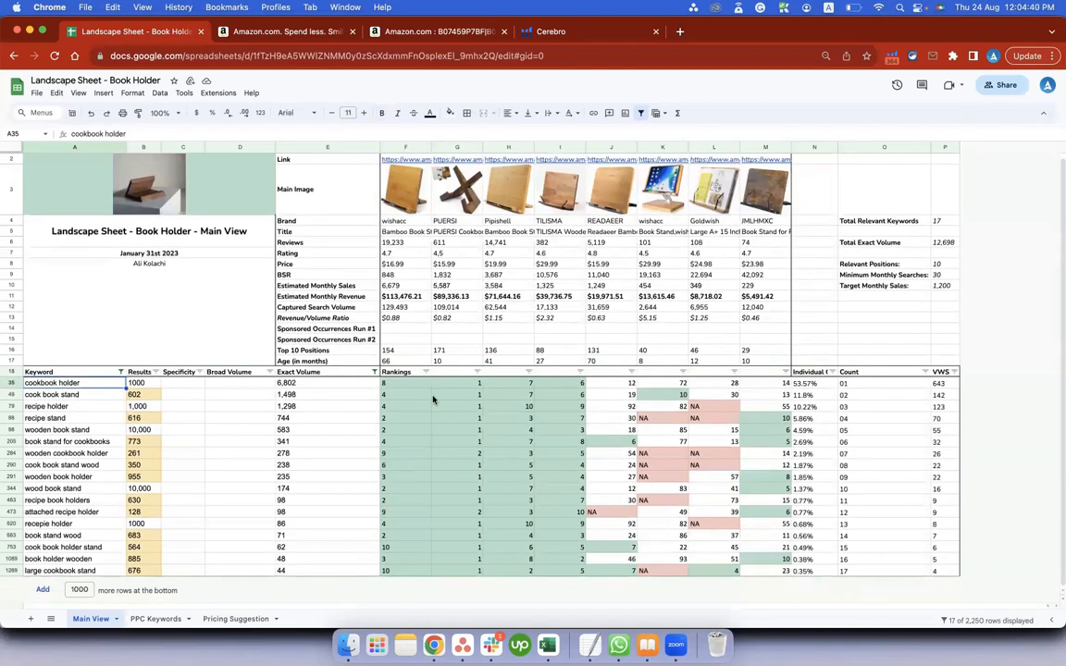
drag(433, 400, 815, 512)
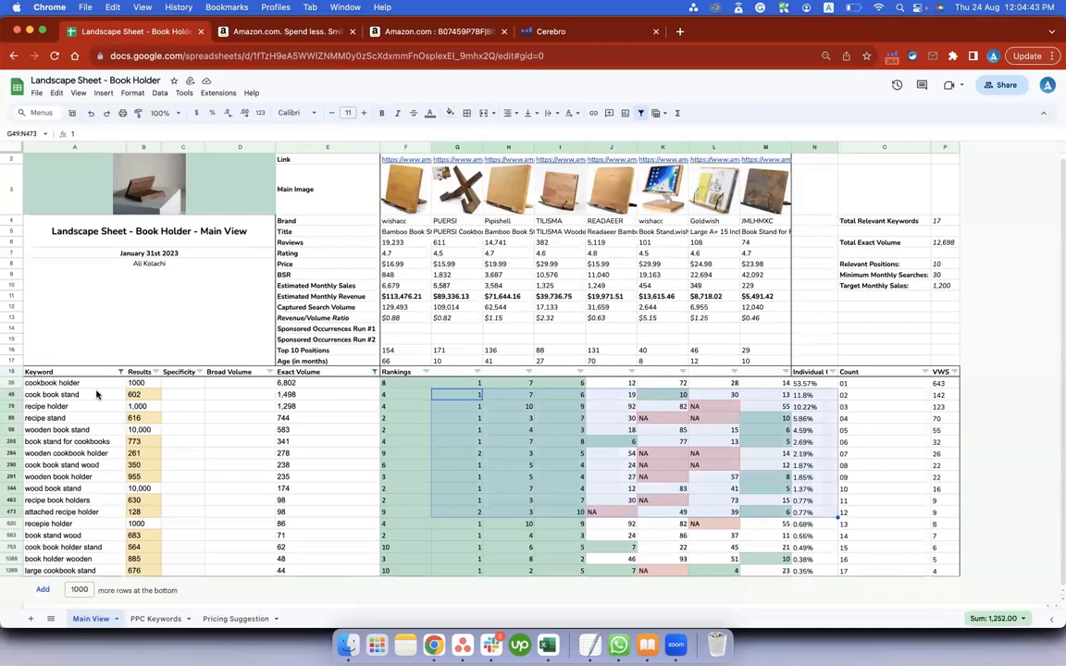
Select the competitor ASINs in F1:M1, switch to Cerebro, get the keywords for the entered ASINs and check the filtered keyword count.
scroll(400, 232, up, 1)
drag(411, 164, 764, 163)
click(574, 34)
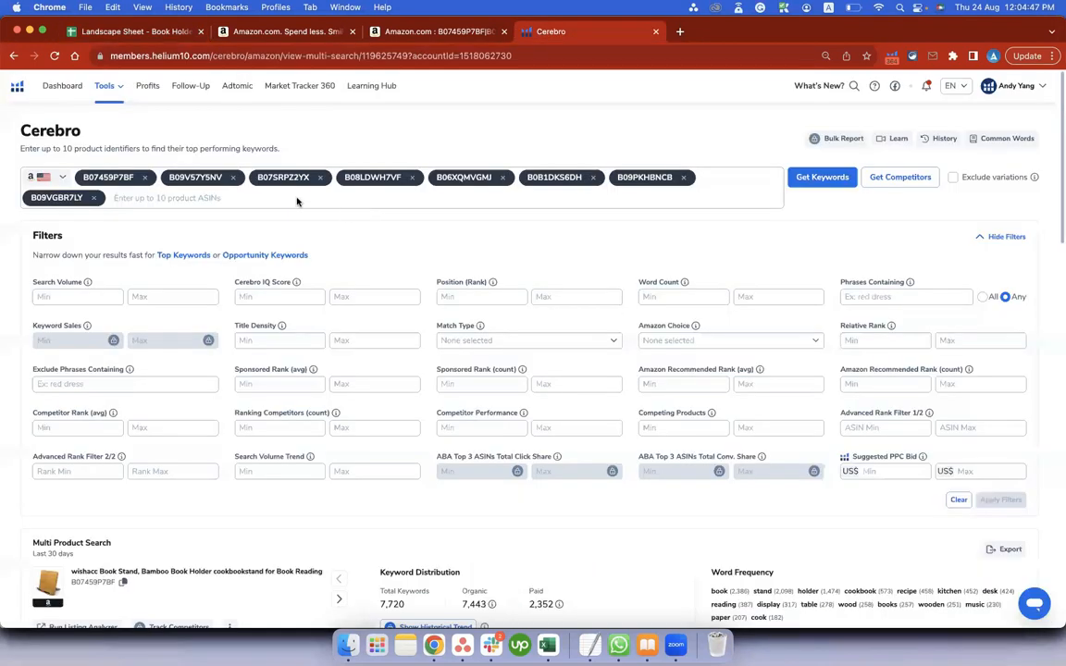
click(822, 177)
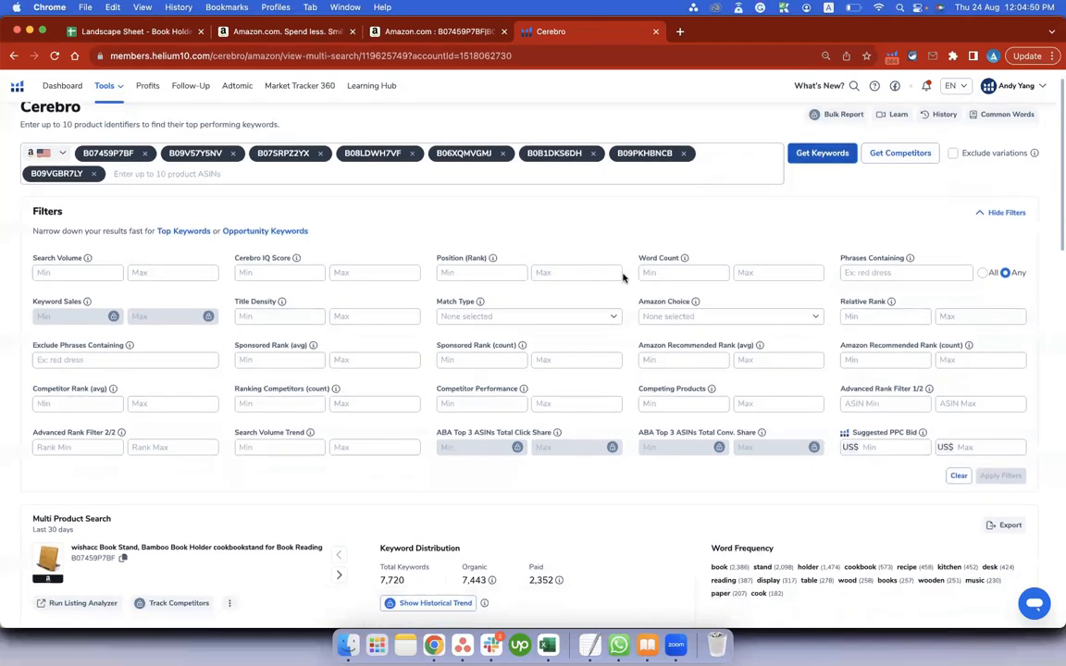
drag(33, 500, 48, 500)
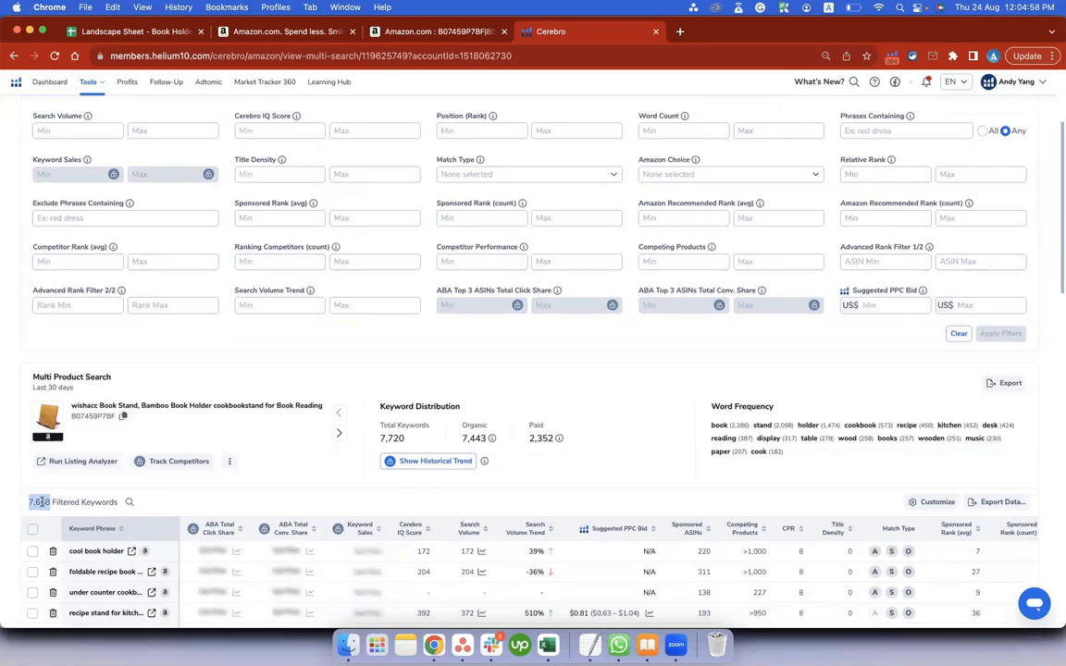
Enter a minimum search volume of 10 in the Cerebro filters and open the export options for the filtered keywords.
scroll(185, 343, up, 2)
click(72, 202)
text(10)
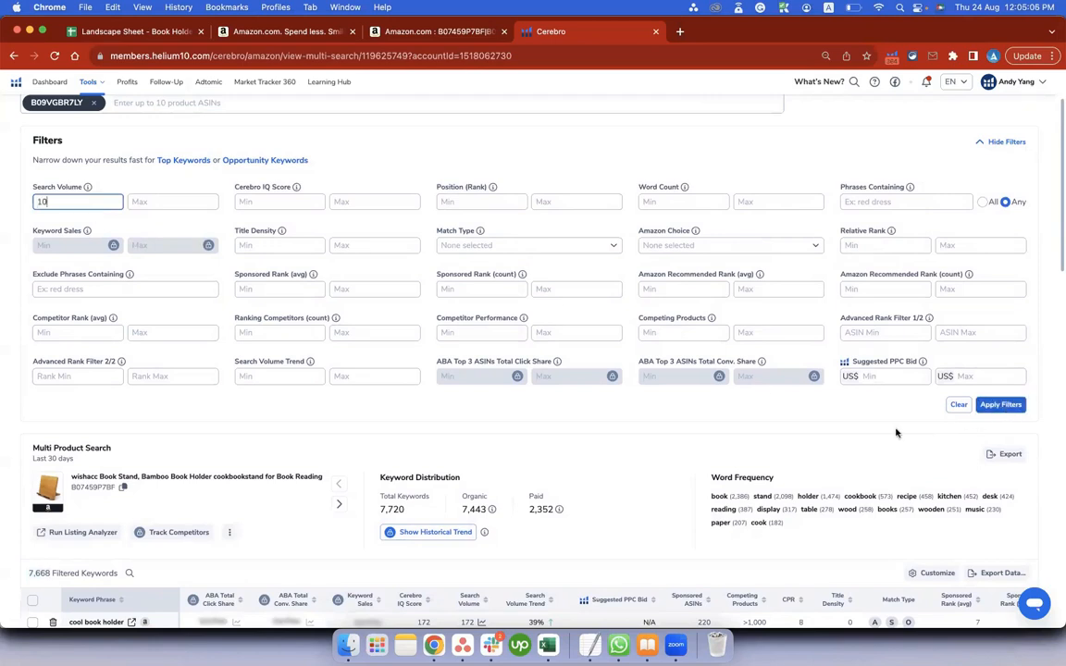
scroll(895, 430, down, 2)
click(1001, 476)
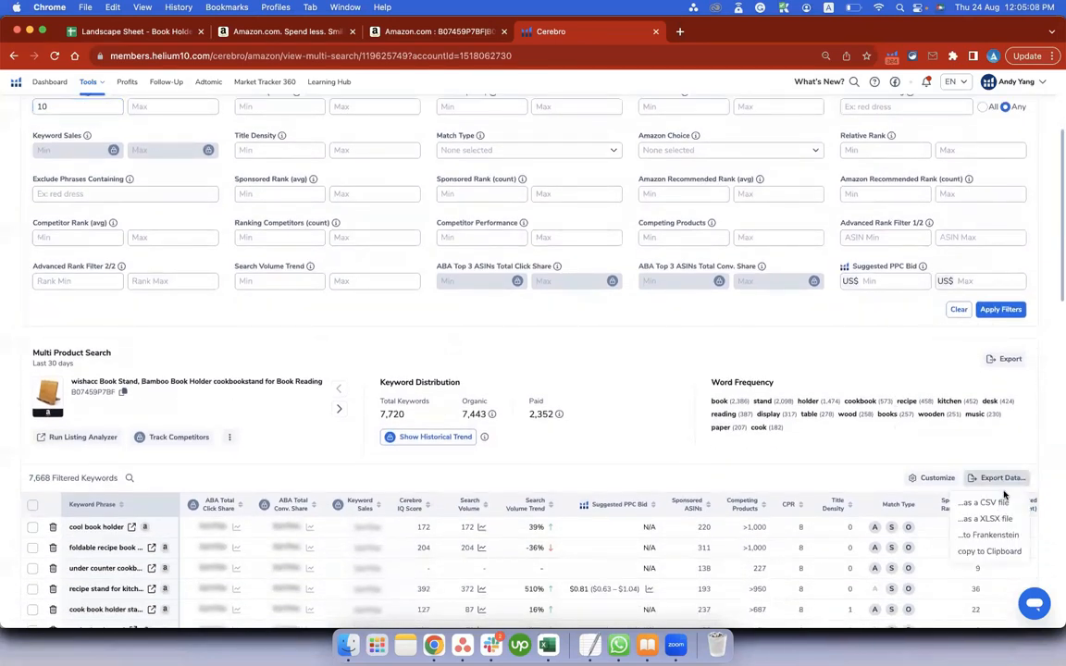
Switch to the Cerebro export in Excel and check which Search Volume values are filtered out, down to the blanks.
click(546, 645)
scroll(223, 250, up, 5)
scroll(213, 246, left, 10)
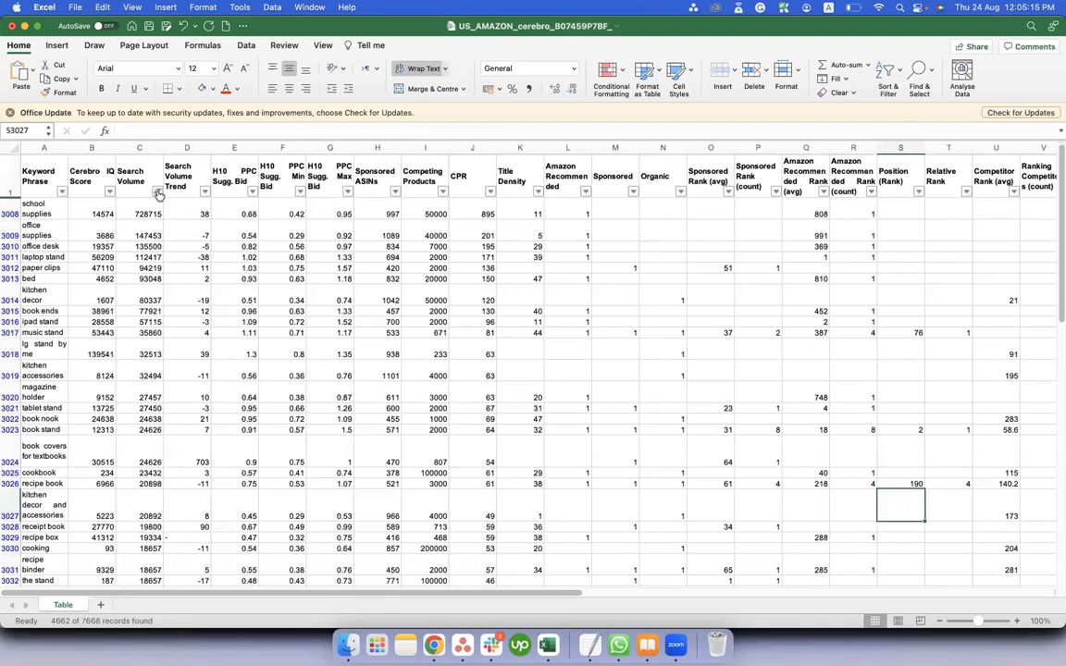
click(158, 192)
drag(329, 335, 330, 423)
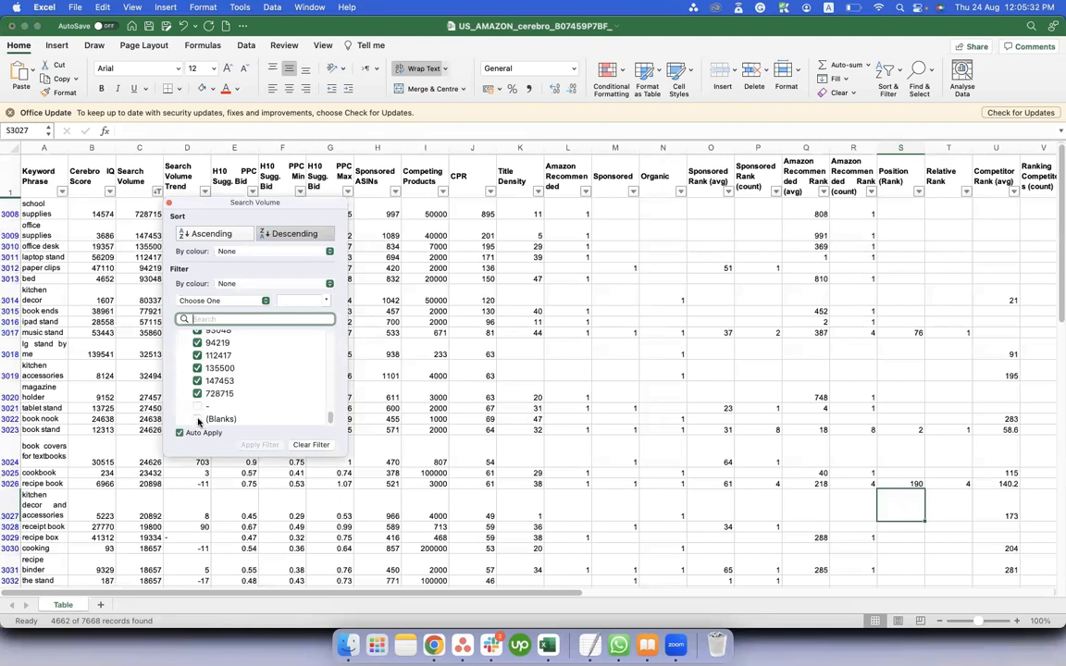
click(118, 227)
Examine the export's Keyword Phrase, Search Volume, Competing Products and Position (Rank) columns.
click(38, 145)
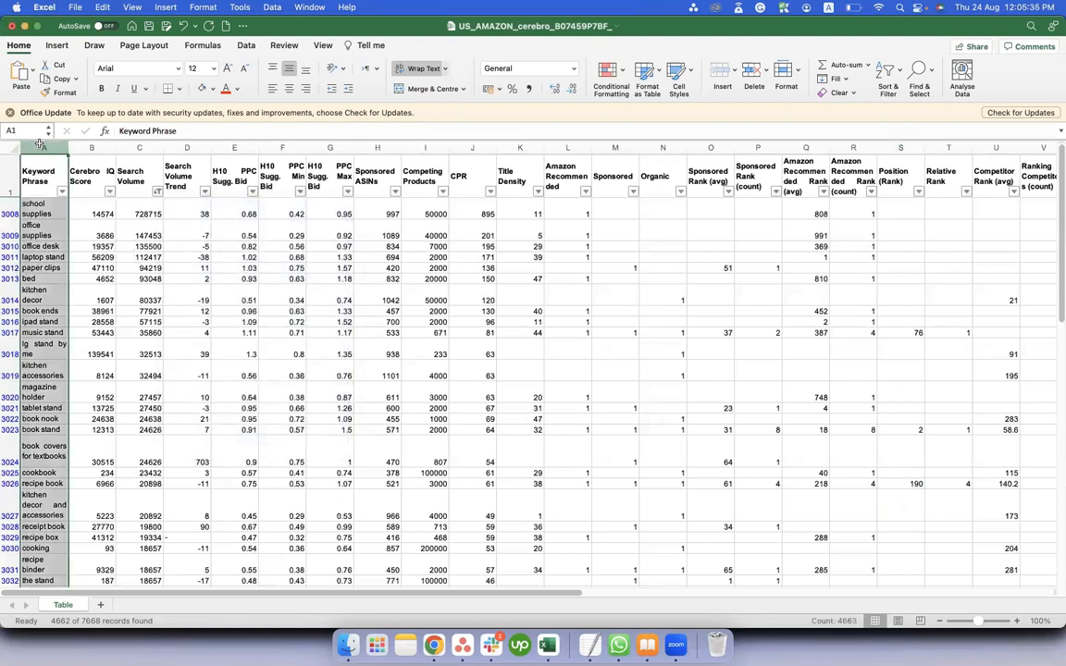
click(132, 146)
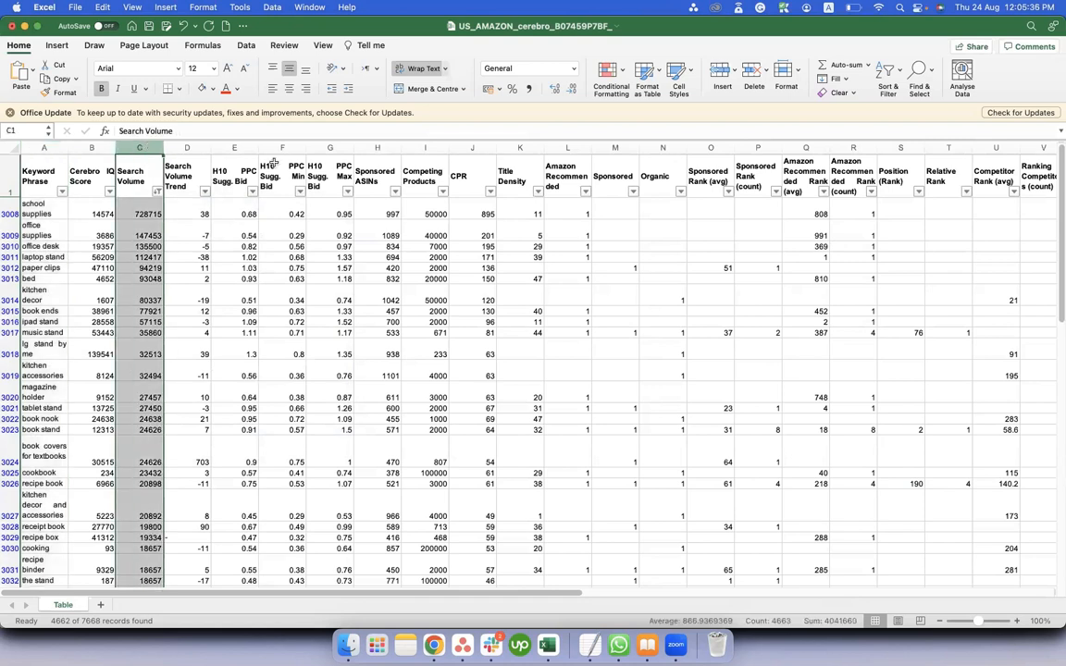
click(423, 146)
scroll(419, 248, right, 10)
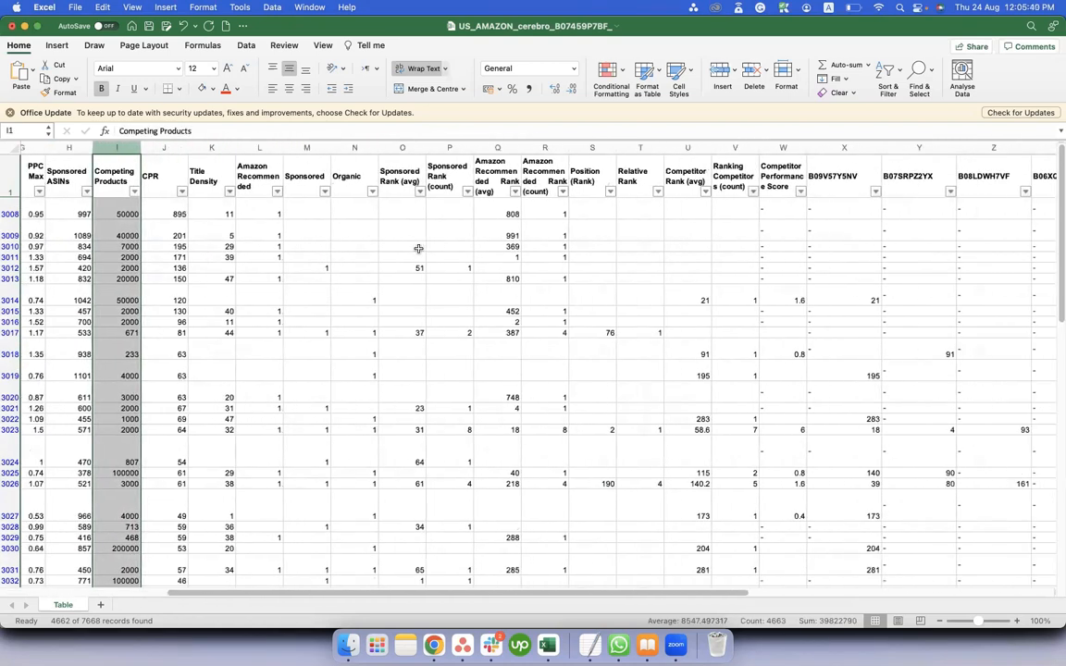
scroll(418, 248, right, 6)
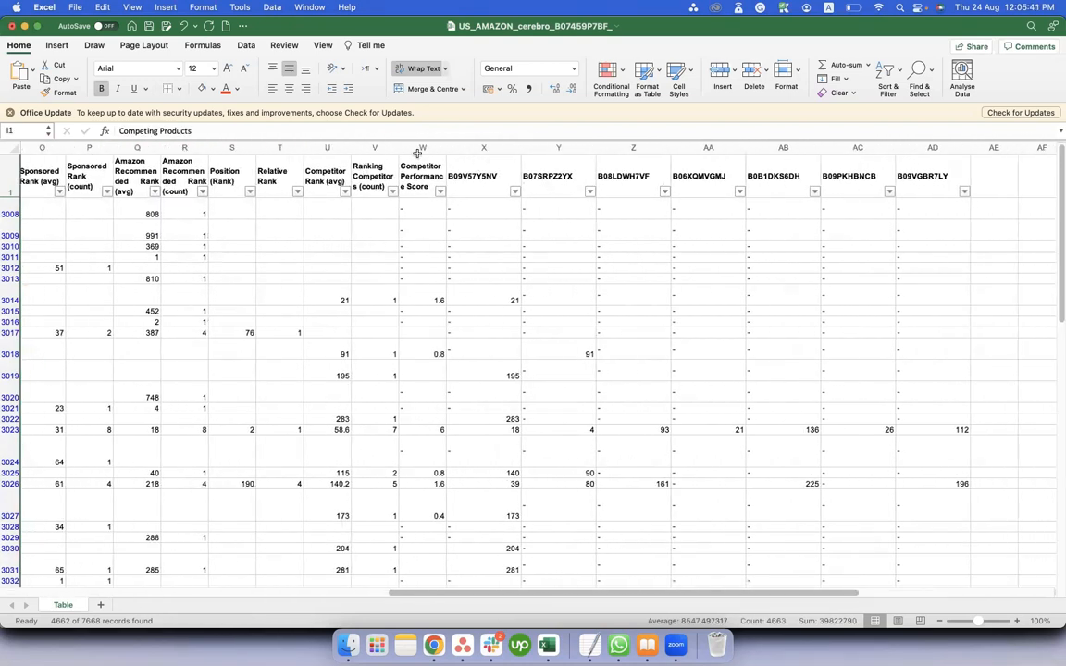
click(231, 148)
click(231, 180)
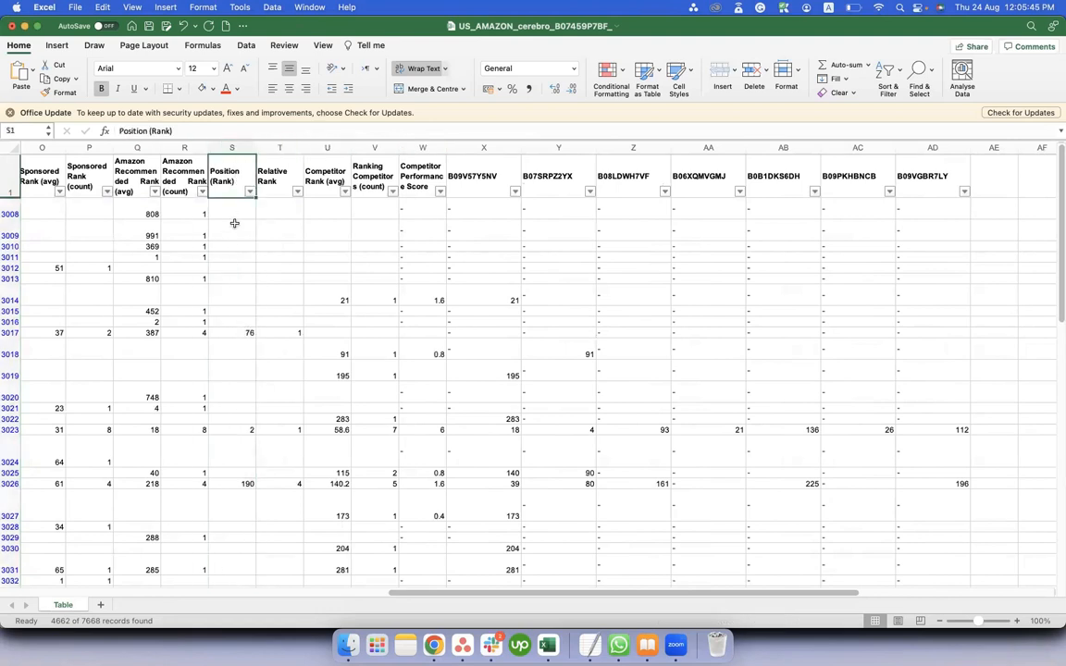
Check the first ASIN in Cerebro against the export's Position (Rank) values, and select the competitor ASIN columns X to AD in Excel.
key(super+Tab)
scroll(102, 153, up, 5)
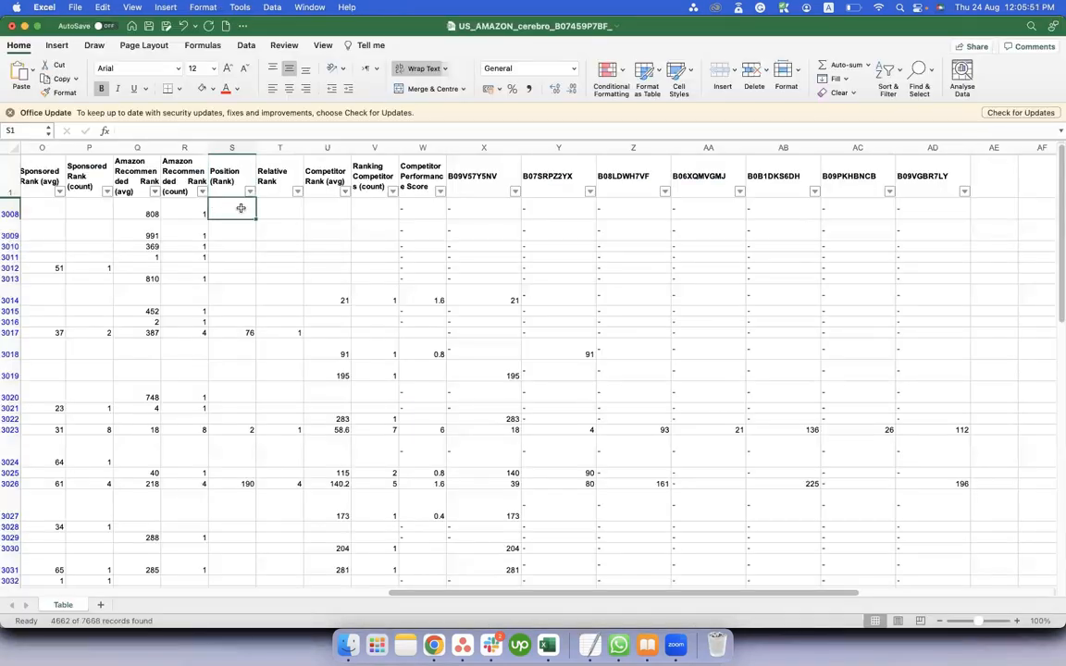
drag(231, 207, 269, 497)
scroll(281, 361, up, 10)
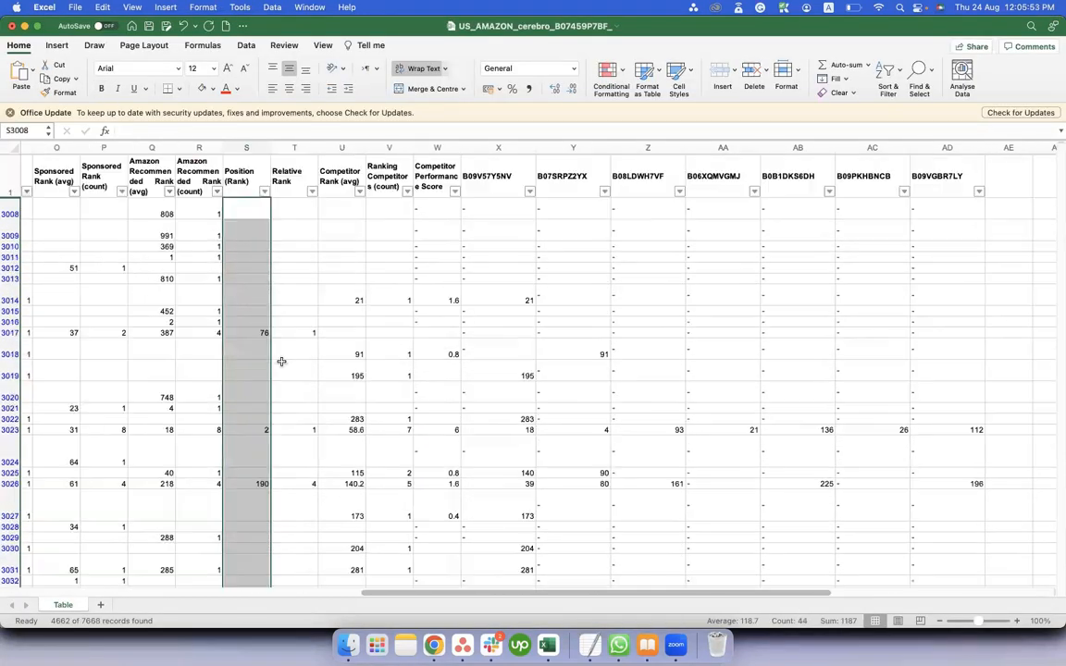
drag(494, 149, 949, 152)
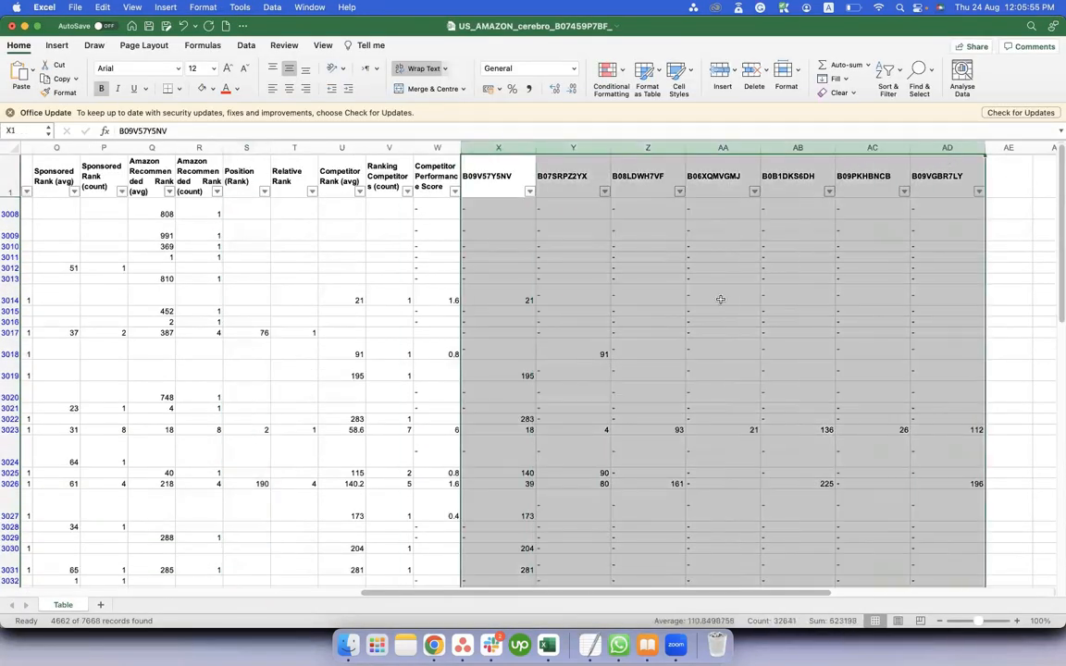
scroll(720, 298, right, 1)
click(239, 233)
scroll(250, 232, left, 15)
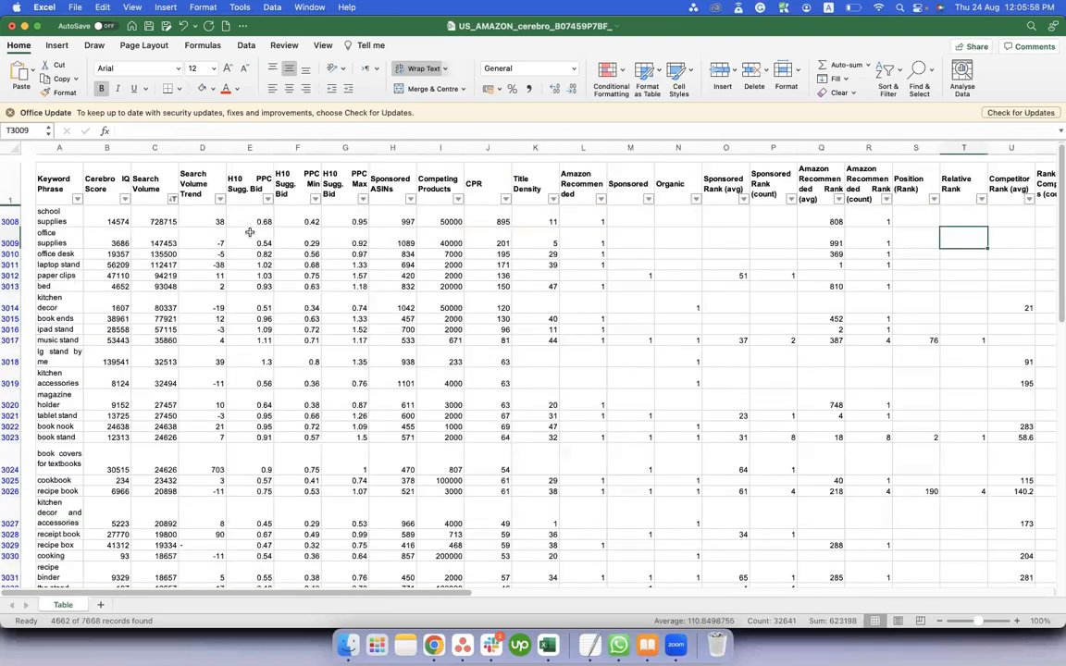
Switch to the landscape sheet in Chrome, select the filtered keywords A35:A1269 and remove the filter.
key(super+Tab)
click(158, 31)
drag(51, 394, 55, 582)
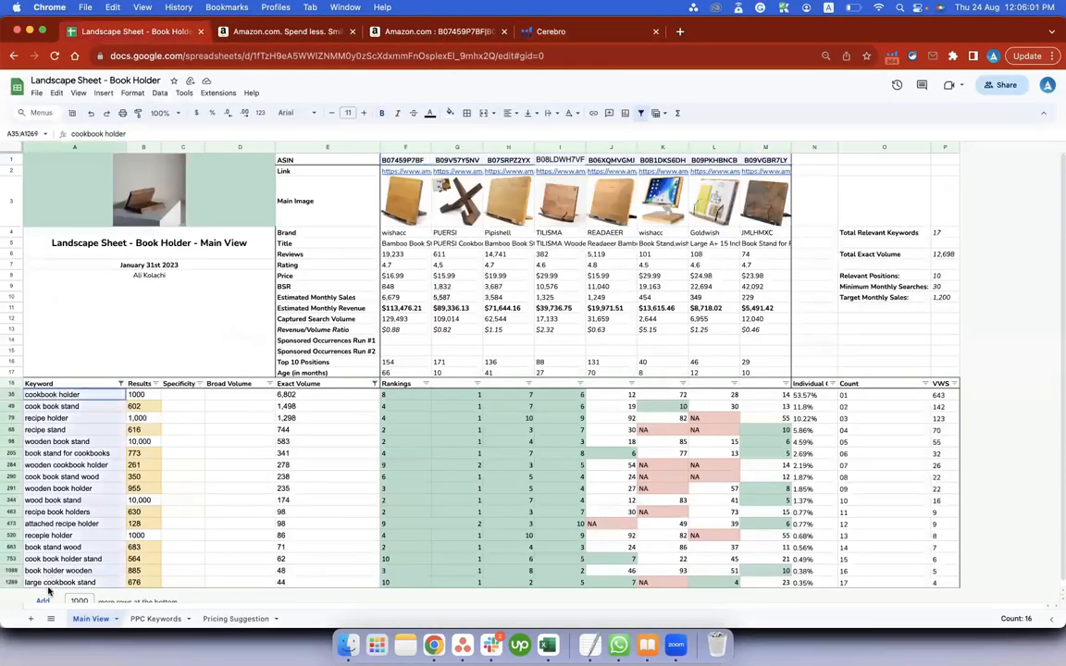
click(640, 115)
click(504, 369)
click(644, 400)
Look through the unfiltered keywords, select the rankings of "wine holder wall" in row 666, and undo the filter removal.
scroll(102, 383, down, 10)
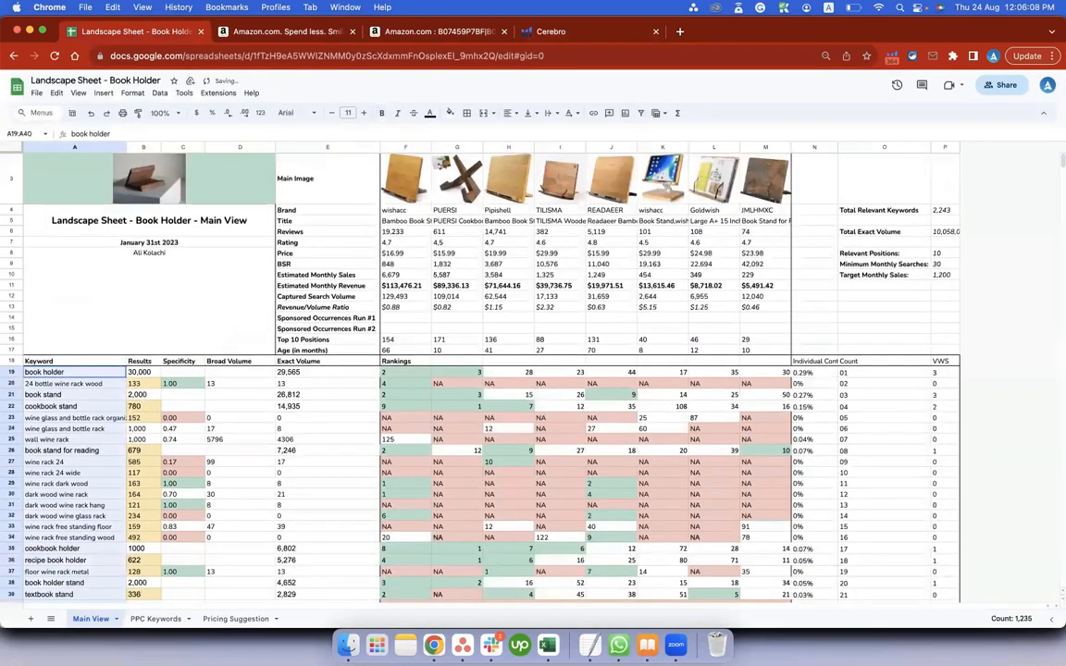
scroll(102, 383, down, 10)
scroll(102, 348, down, 20)
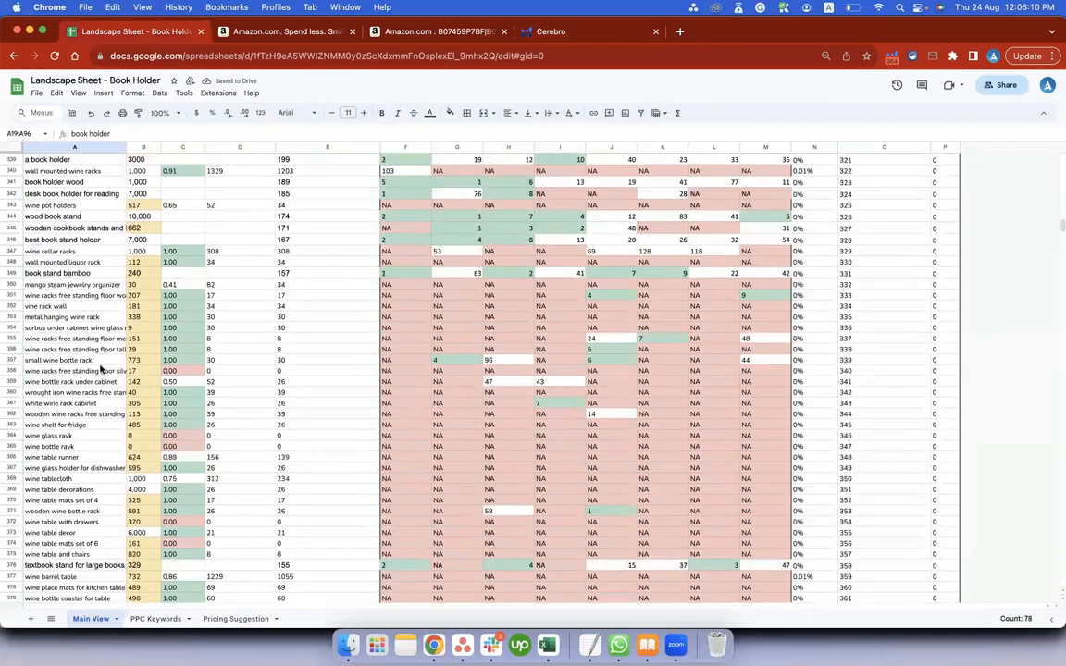
scroll(480, 269, down, 2)
drag(407, 256, 741, 263)
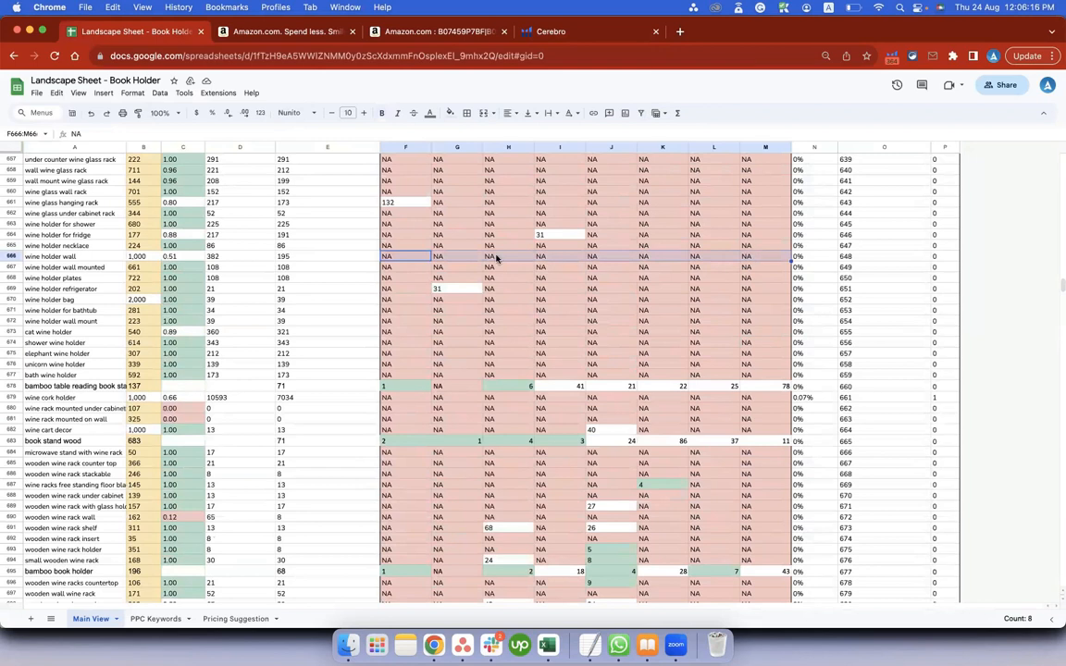
scroll(1058, 290, up, 15)
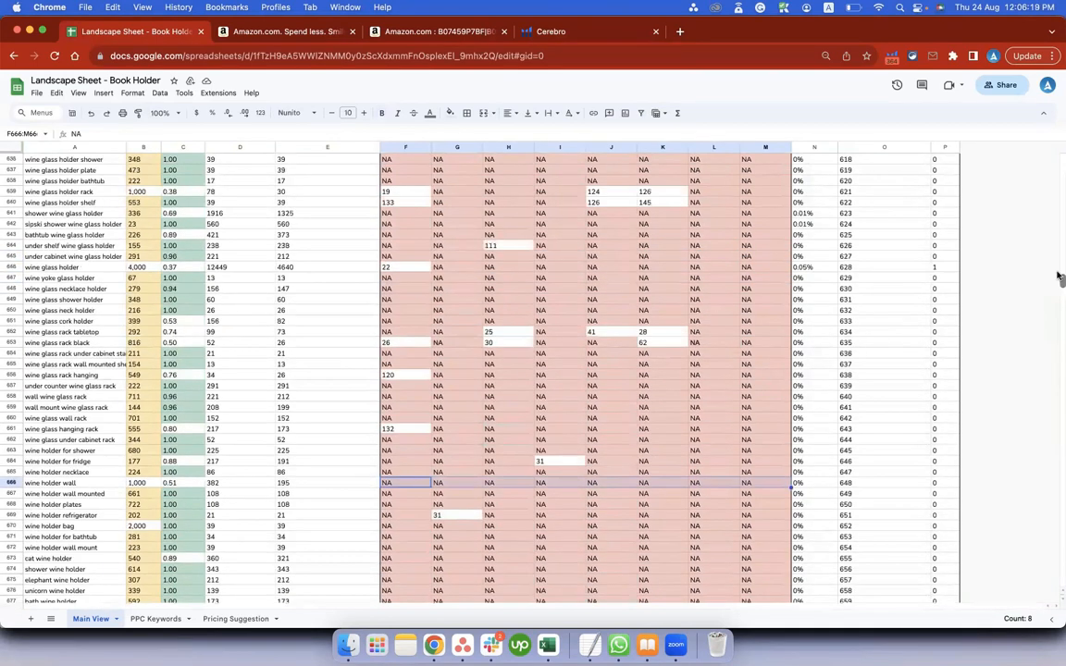
drag(1057, 141, 1057, 139)
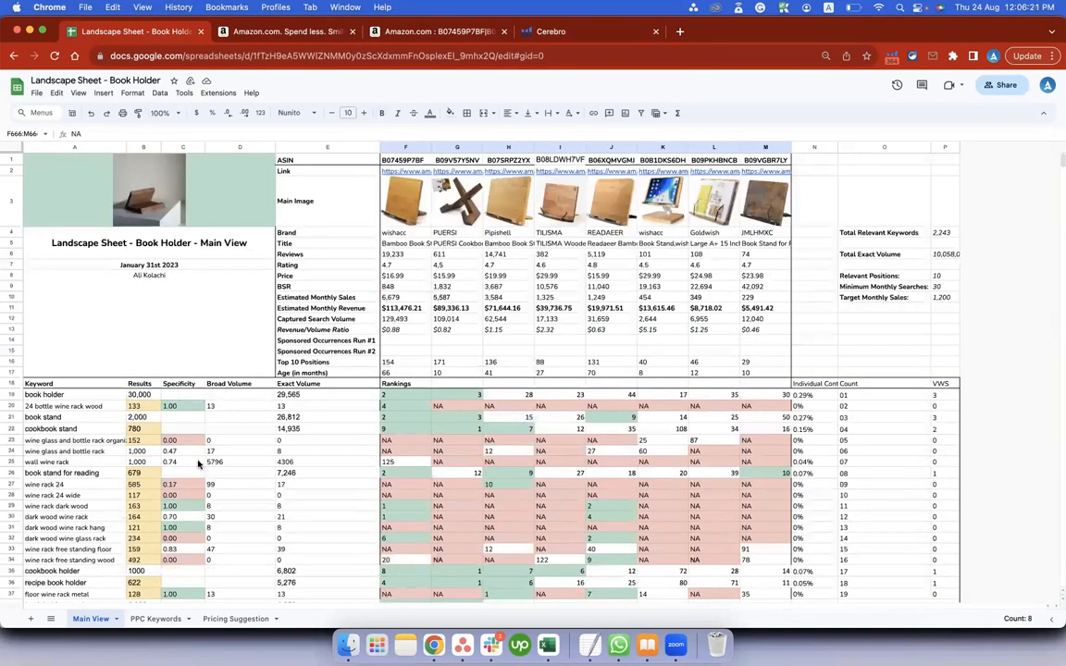
key(super+z)
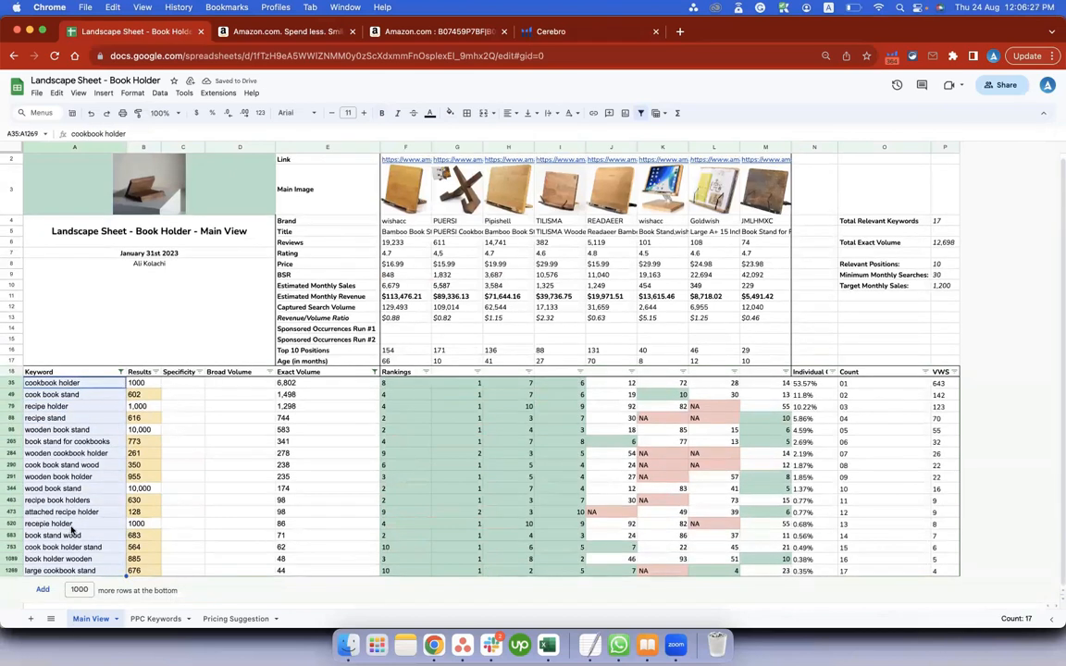
Switch to the Excel export and select the first values under Keyword Phrase, Search Volume and Competing Products.
key(super+Tab)
drag(43, 344, 37, 525)
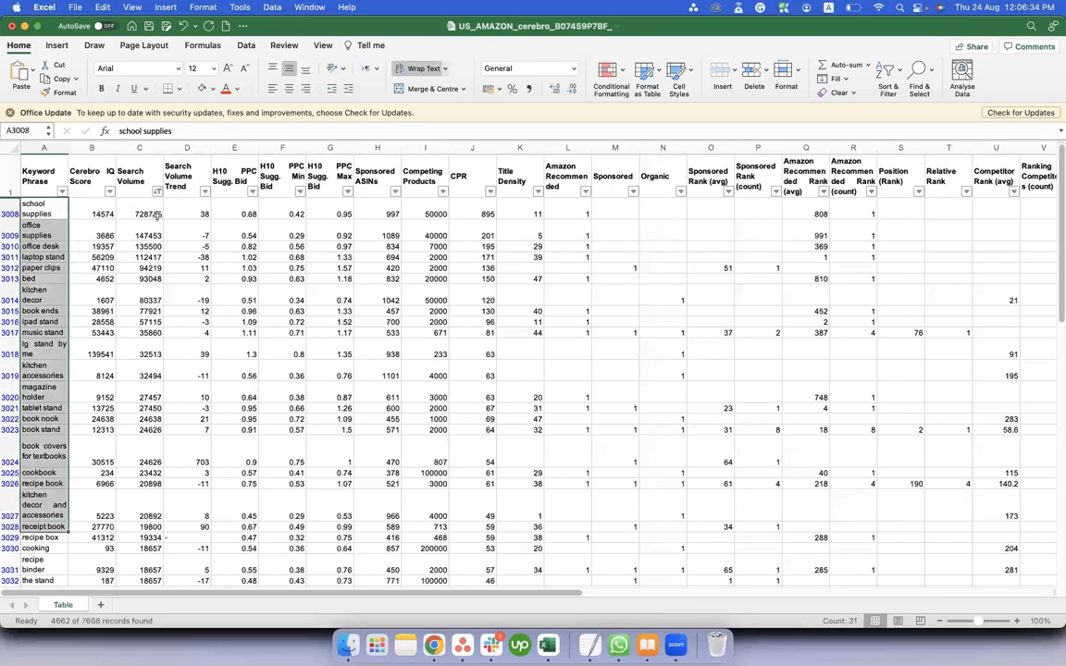
drag(139, 209, 139, 435)
drag(424, 213, 428, 412)
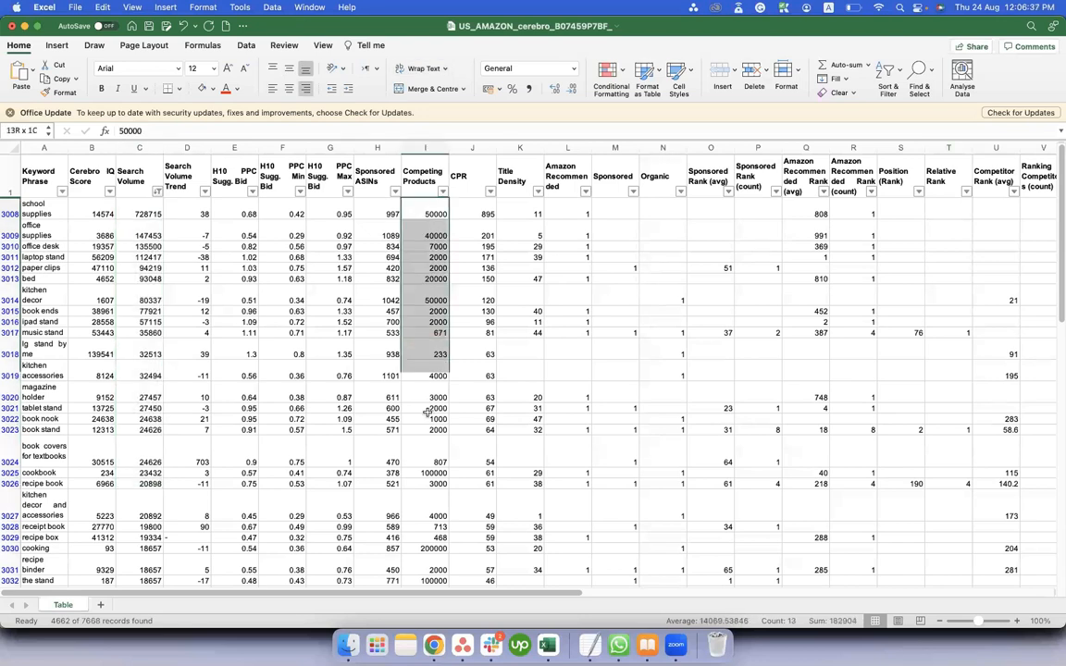
Return to the landscape sheet, examine the Results values and competitor overview figures, and select the results B35:B1269.
key(super+Tab)
drag(142, 385, 146, 576)
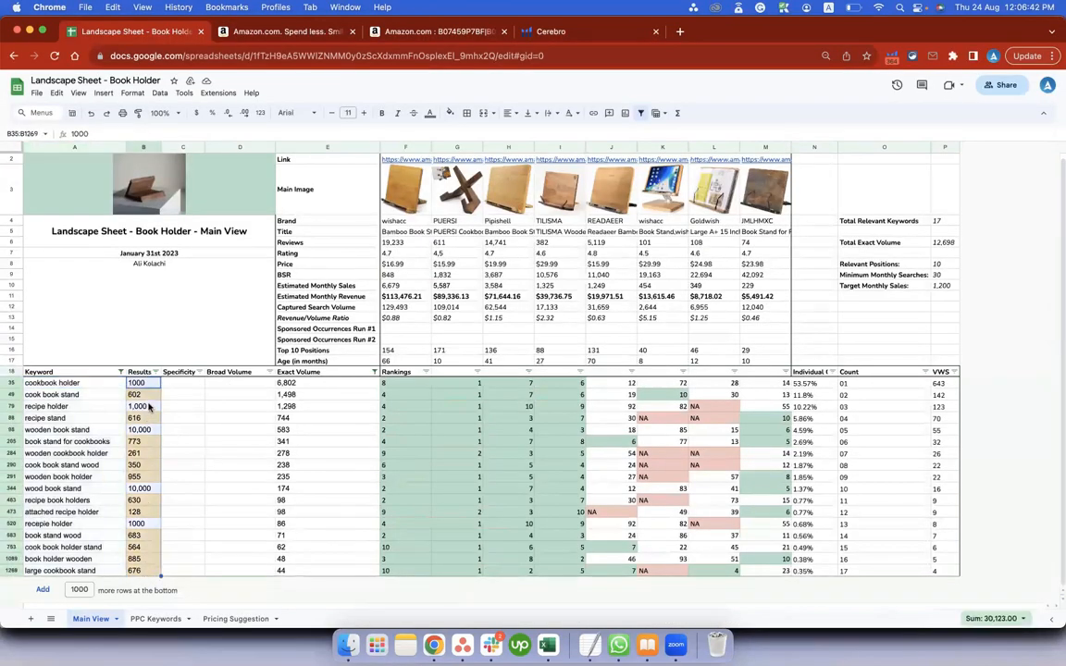
scroll(197, 216, up, 1)
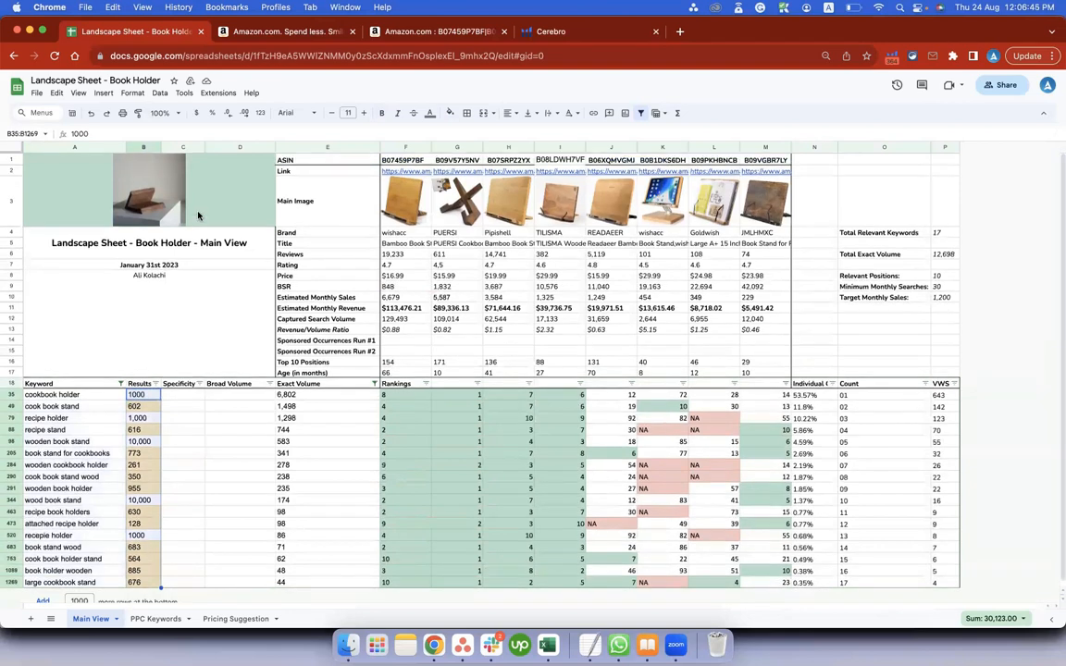
click(141, 383)
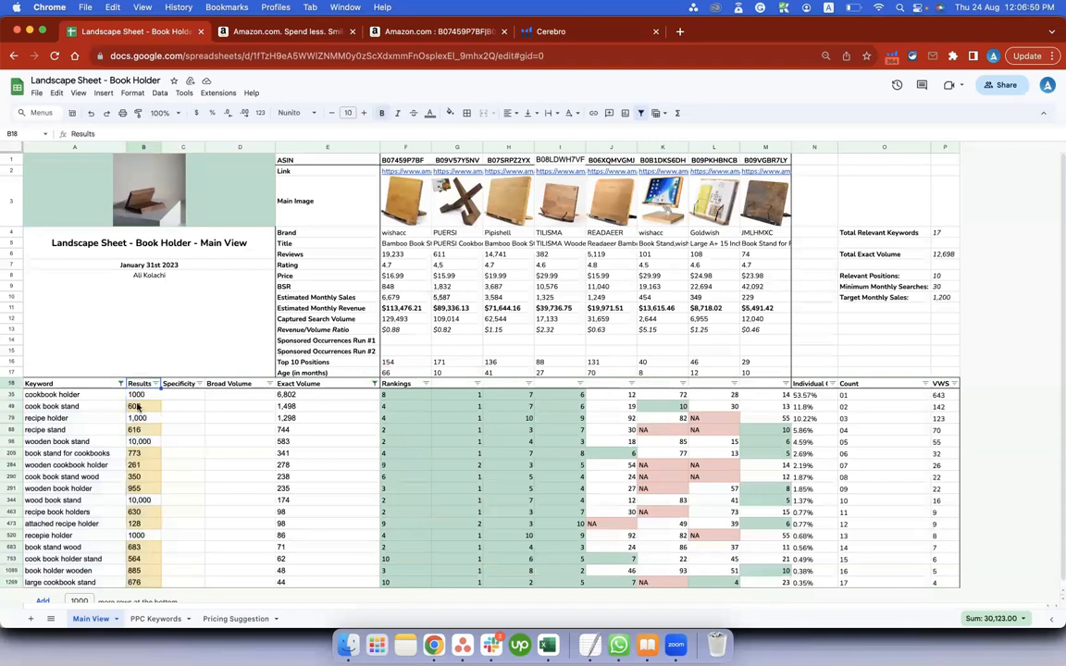
drag(410, 236, 754, 330)
click(140, 394)
key(ctrl+shift+Down)
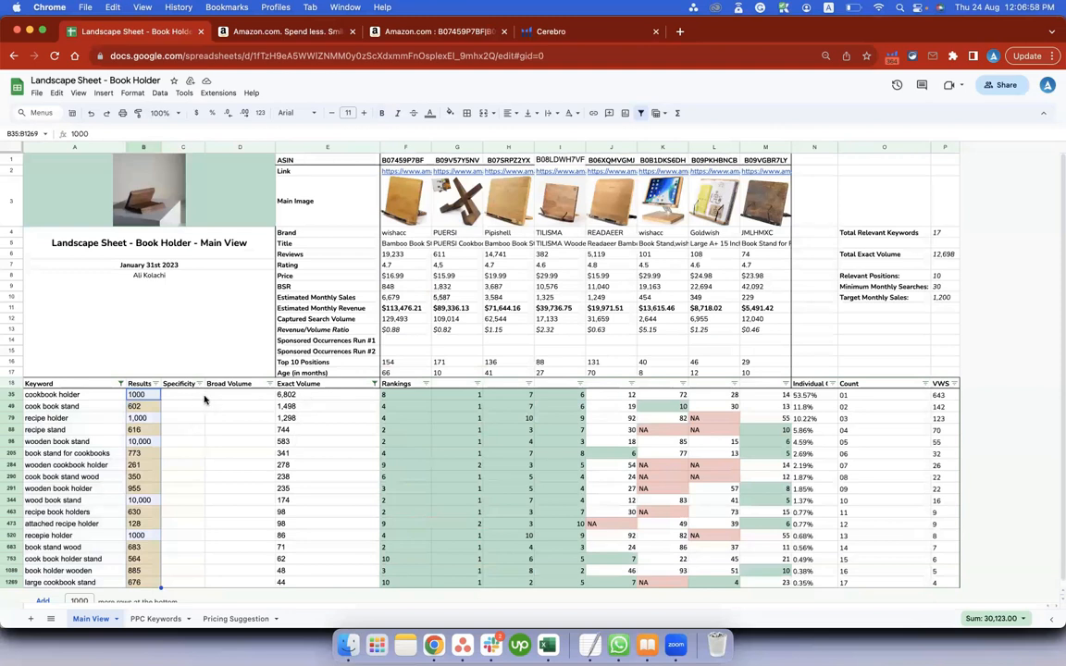
Select the Exact Volume values, glance at the Excel export, and select the first competitor's rankings F35:F1269 in the landscape sheet.
click(280, 395)
key(ctrl+shift+Down)
key(super+Tab)
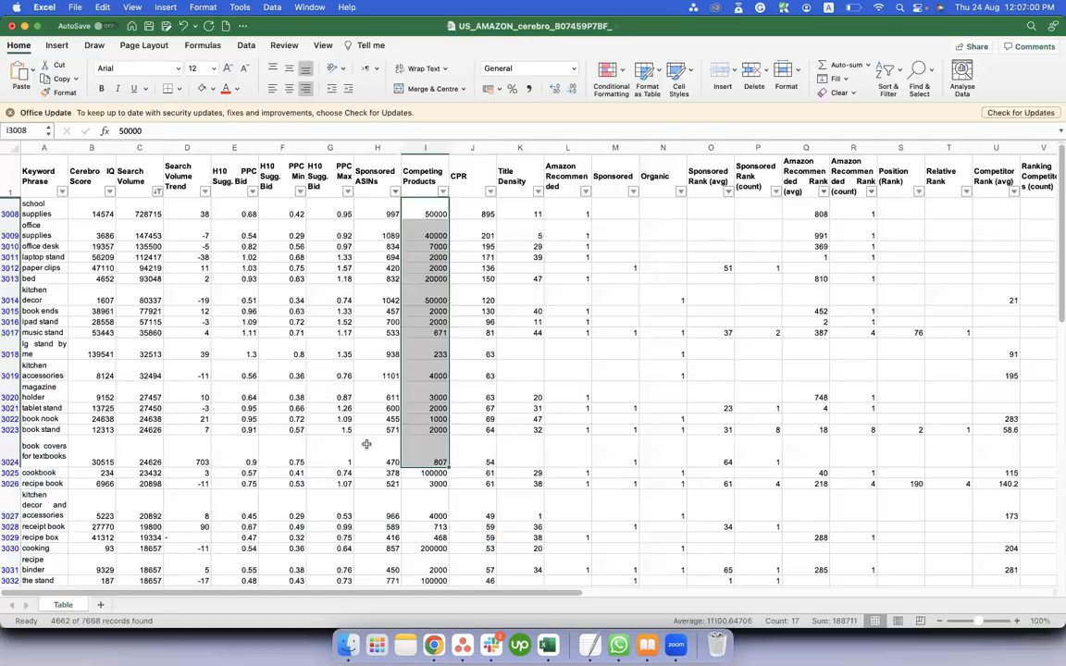
key(super+Tab)
click(403, 396)
key(super+shift+Down)
scroll(405, 592, down, 1)
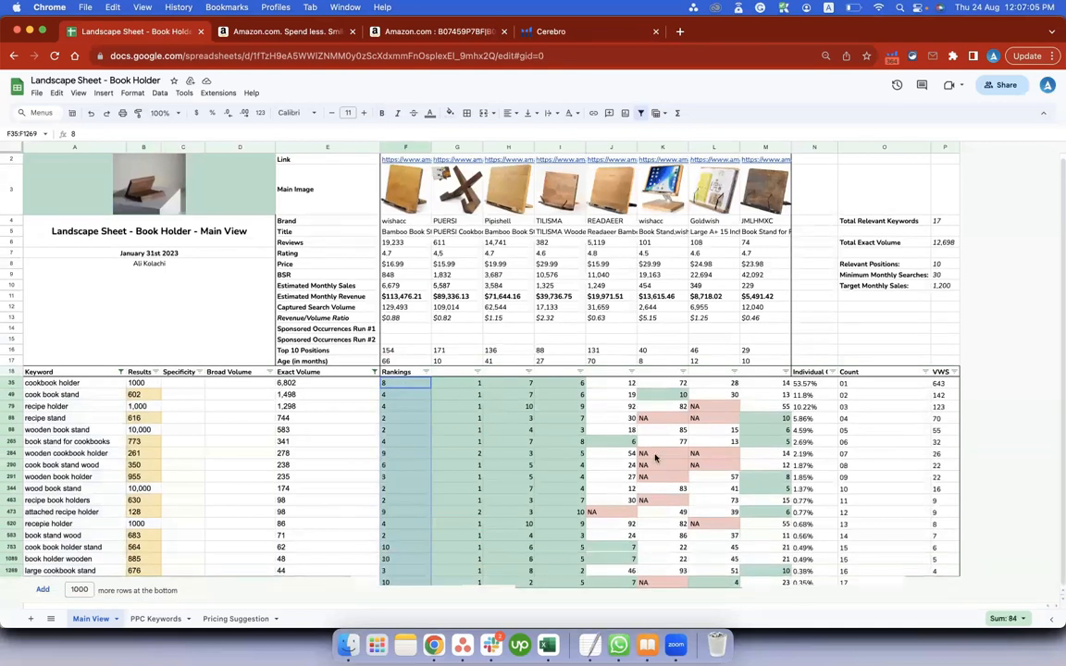
scroll(897, 254, up, 1)
Select the summary block O4:P10 and inspect the Total Relevant Keywords and Total Exact Volume formulas.
drag(900, 233, 922, 297)
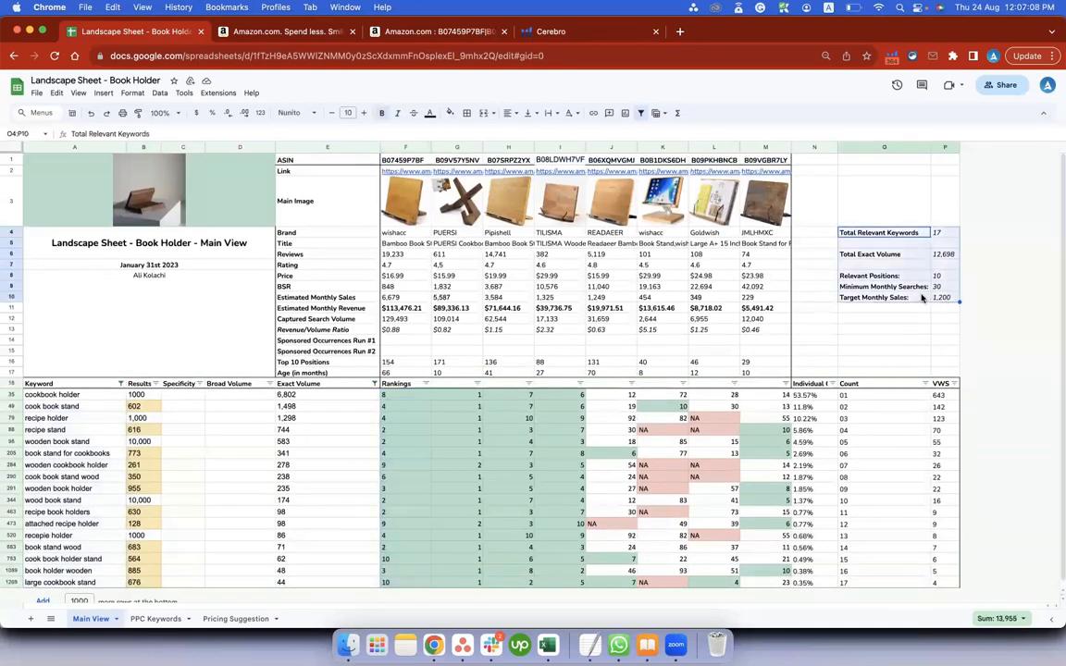
click(940, 233)
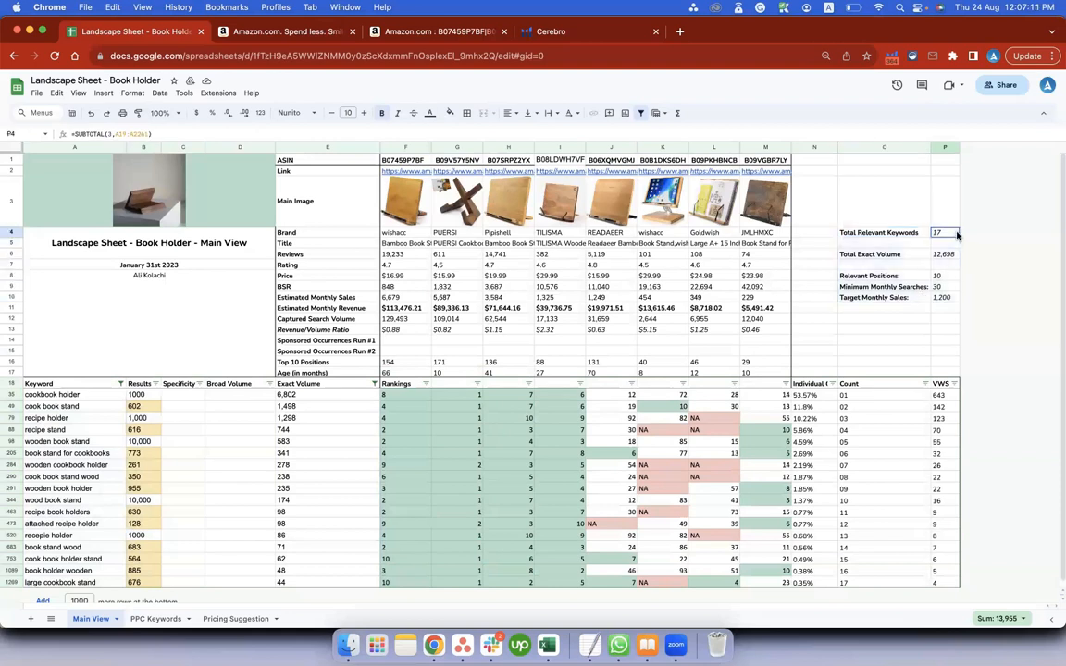
click(944, 254)
drag(911, 233, 935, 256)
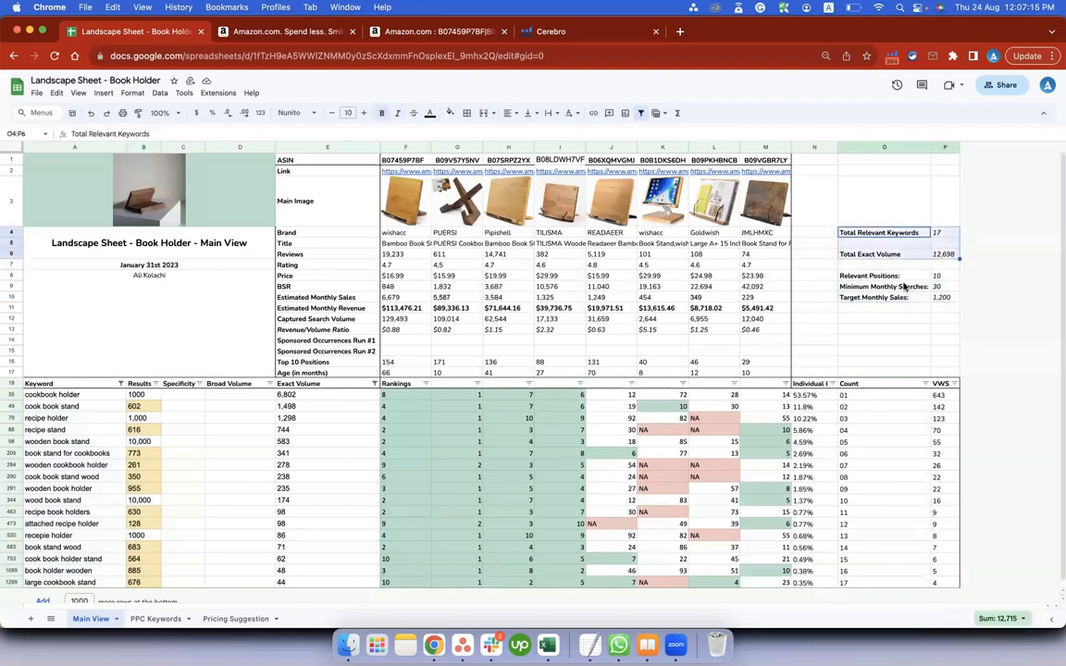
Compare Total Relevant Keywords with the keywords A35:A1269, and Total Exact Volume with the exact volumes E35:E1269.
click(937, 232)
drag(92, 397, 71, 614)
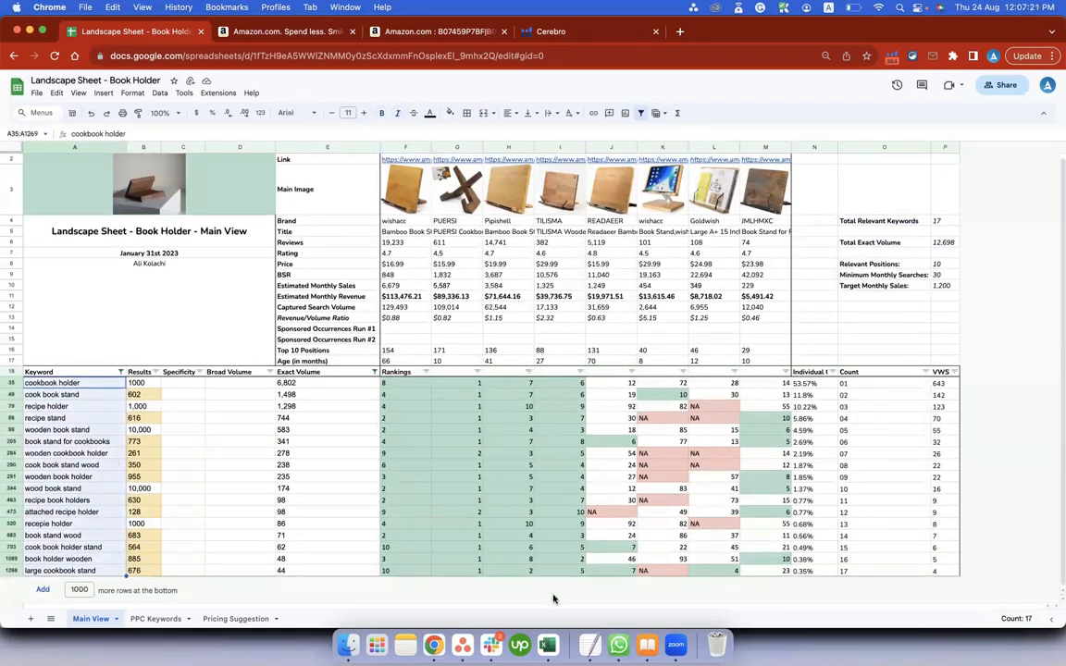
click(936, 225)
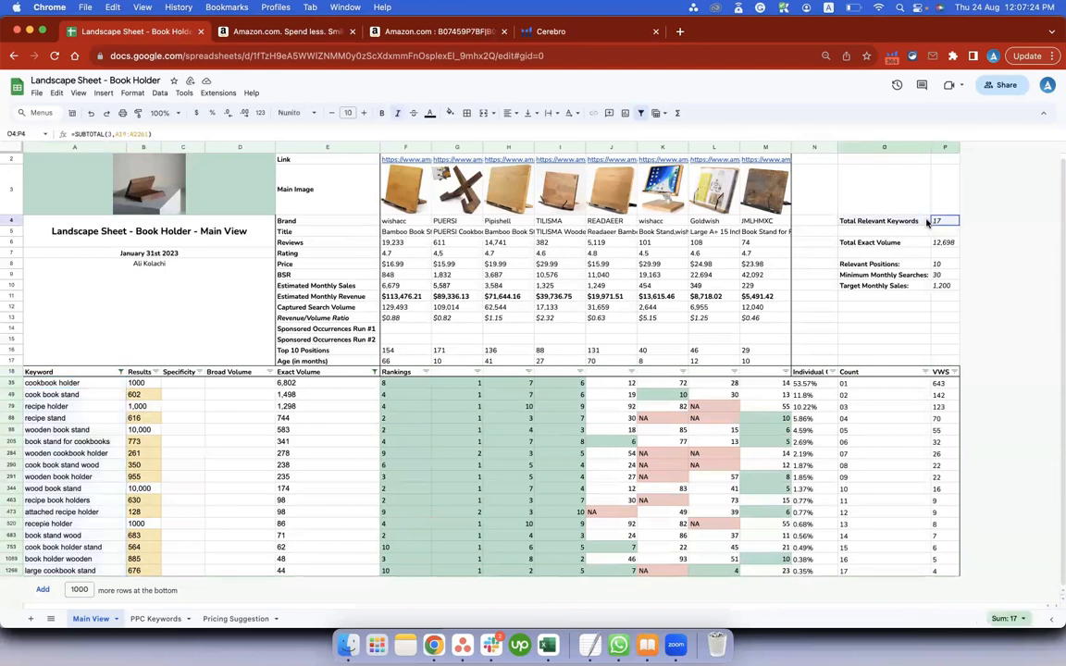
click(944, 243)
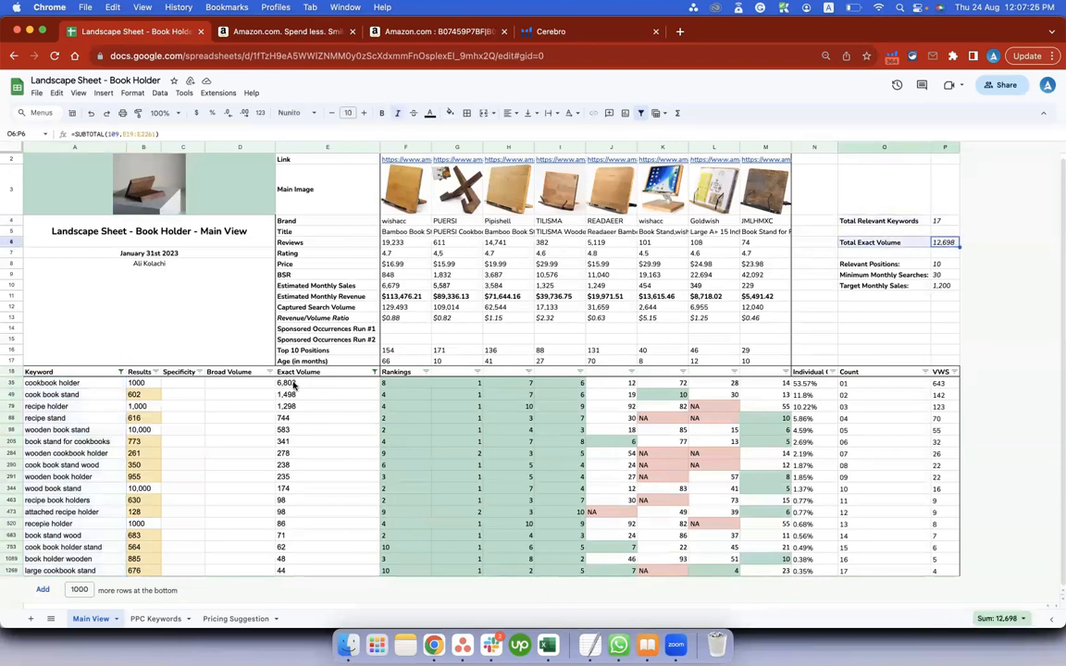
drag(296, 384, 298, 583)
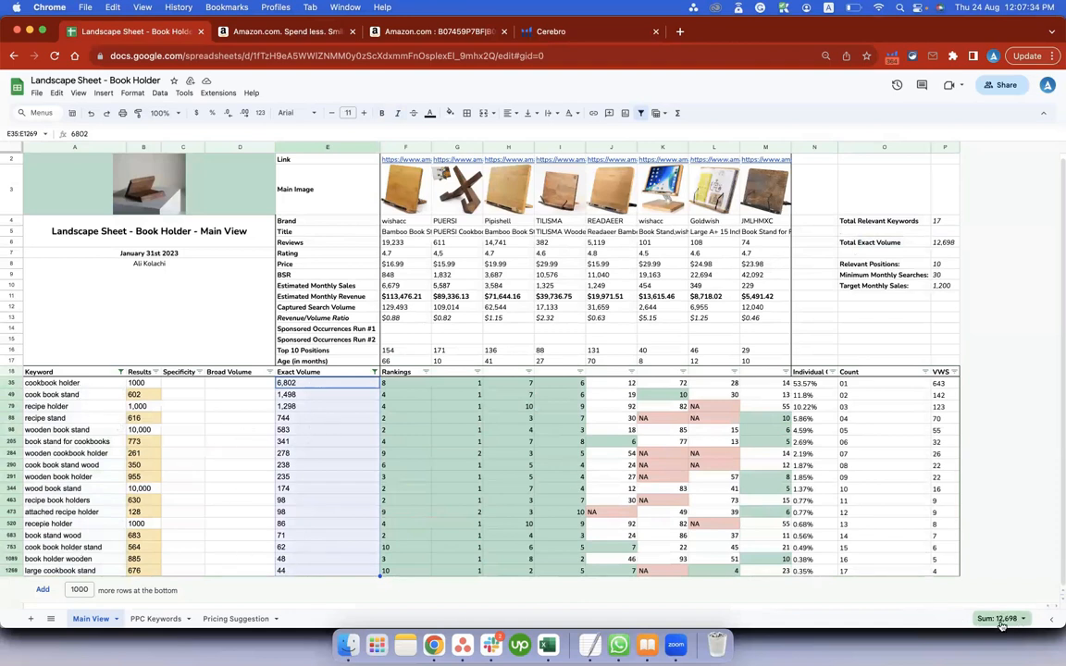
Go through the summary values for Total Exact Volume, Relevant Positions, Minimum Monthly Searches and Target Monthly Sales.
click(943, 245)
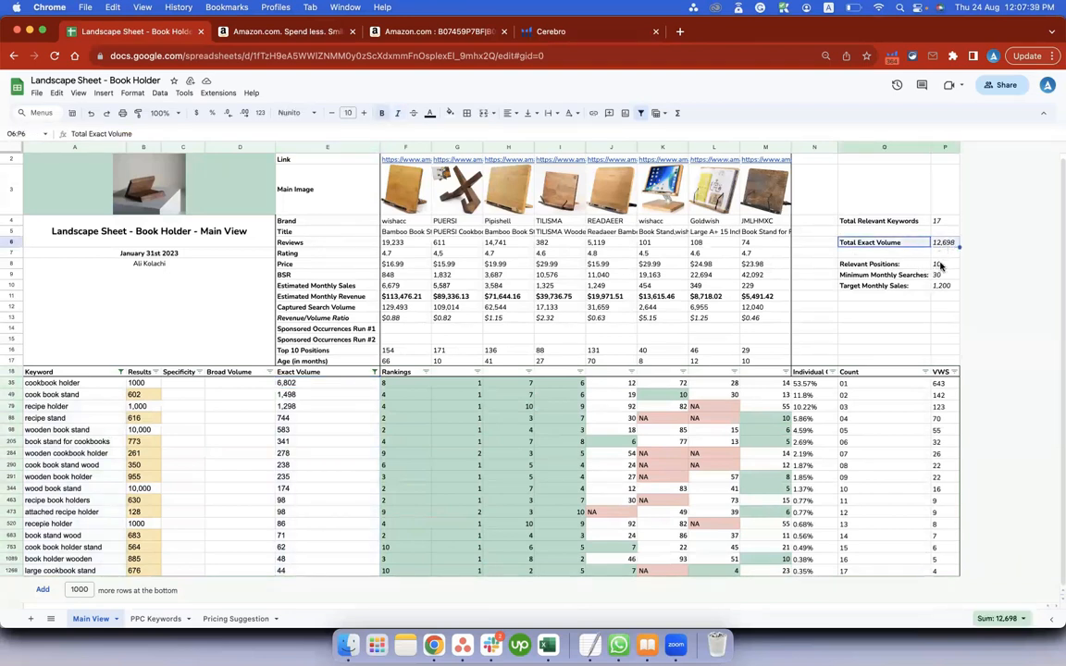
click(927, 267)
click(940, 268)
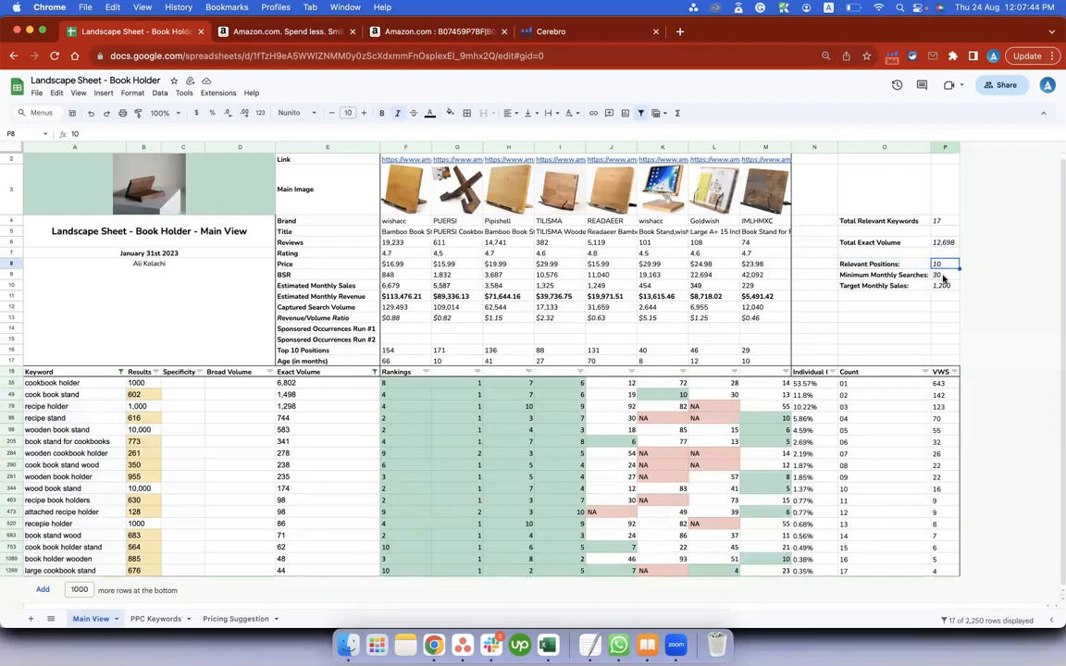
click(943, 276)
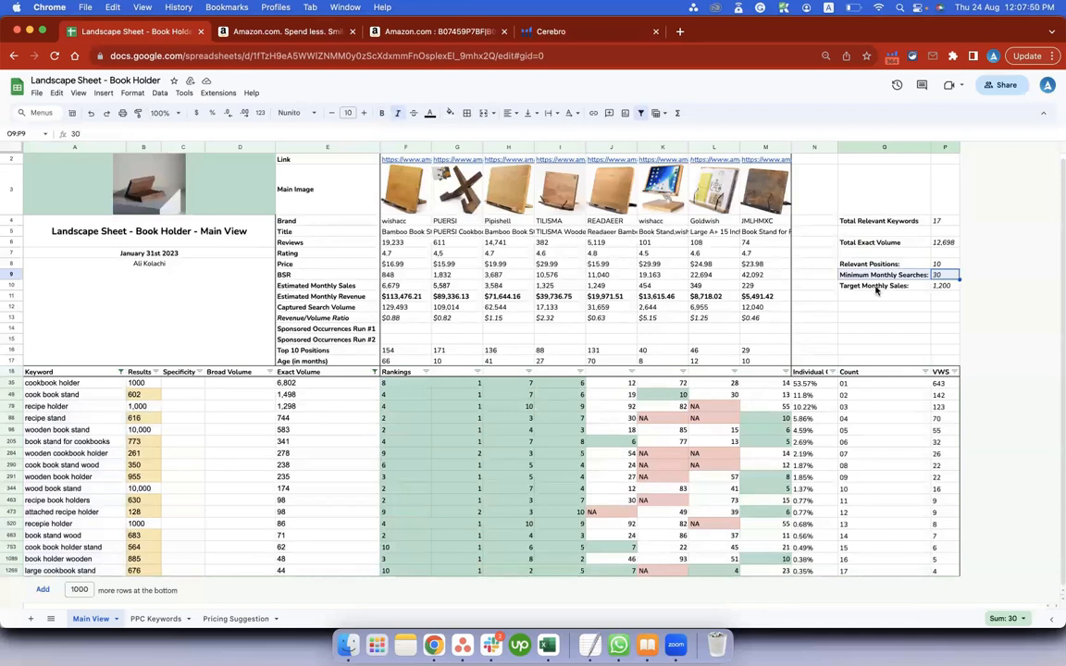
click(941, 287)
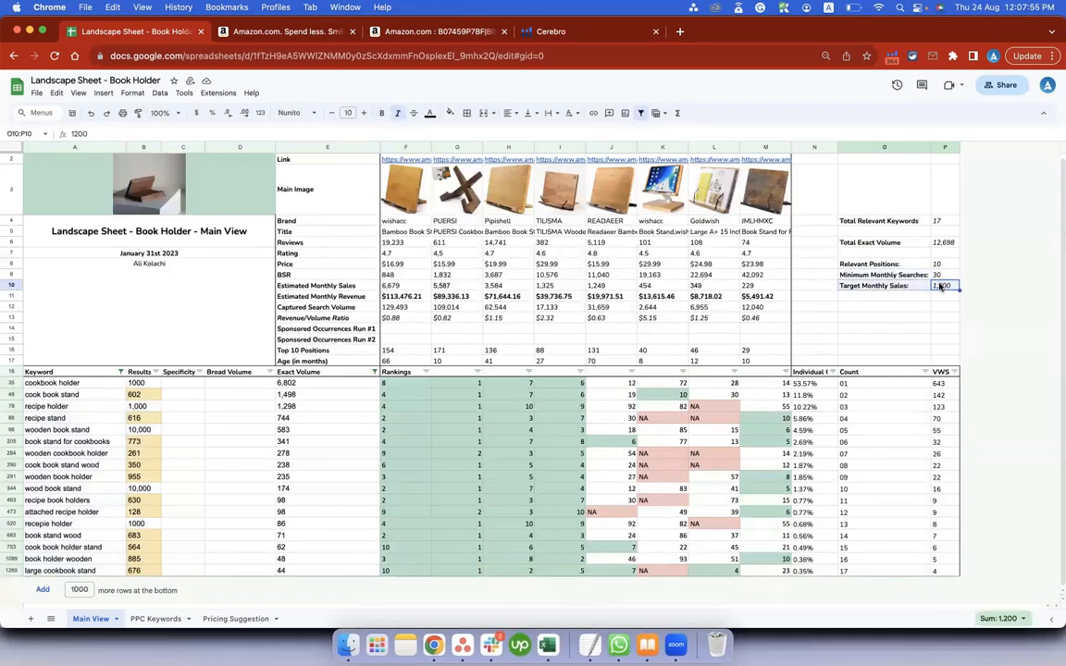
Review the Individual Contribution and Count columns of the keyword table against the Target Monthly Sales value.
click(812, 374)
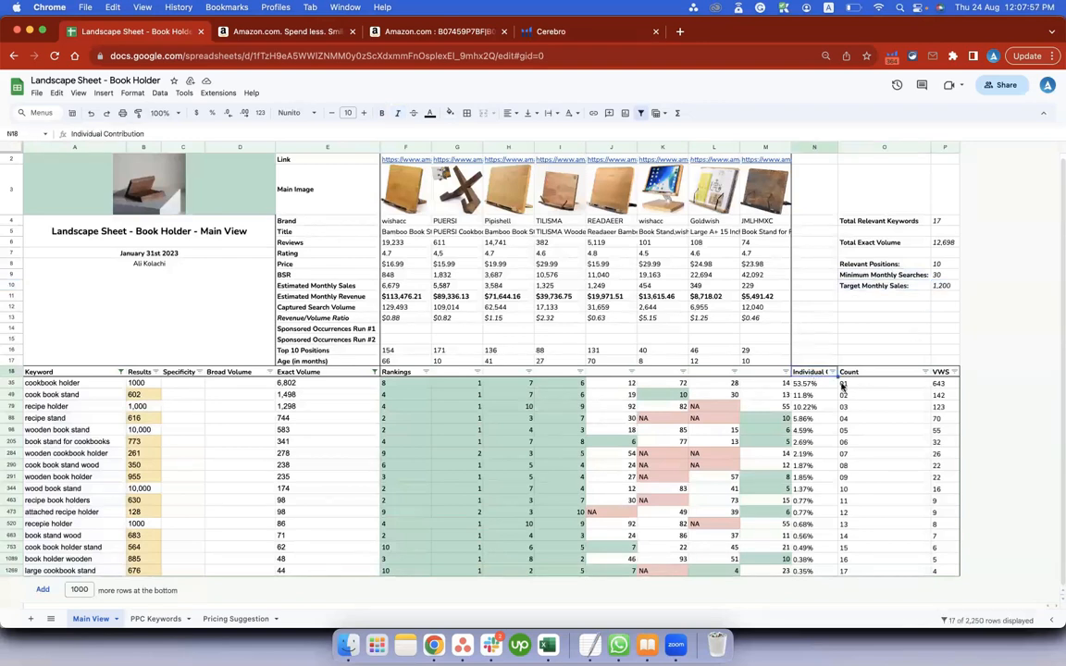
drag(816, 385, 807, 561)
drag(867, 384, 884, 557)
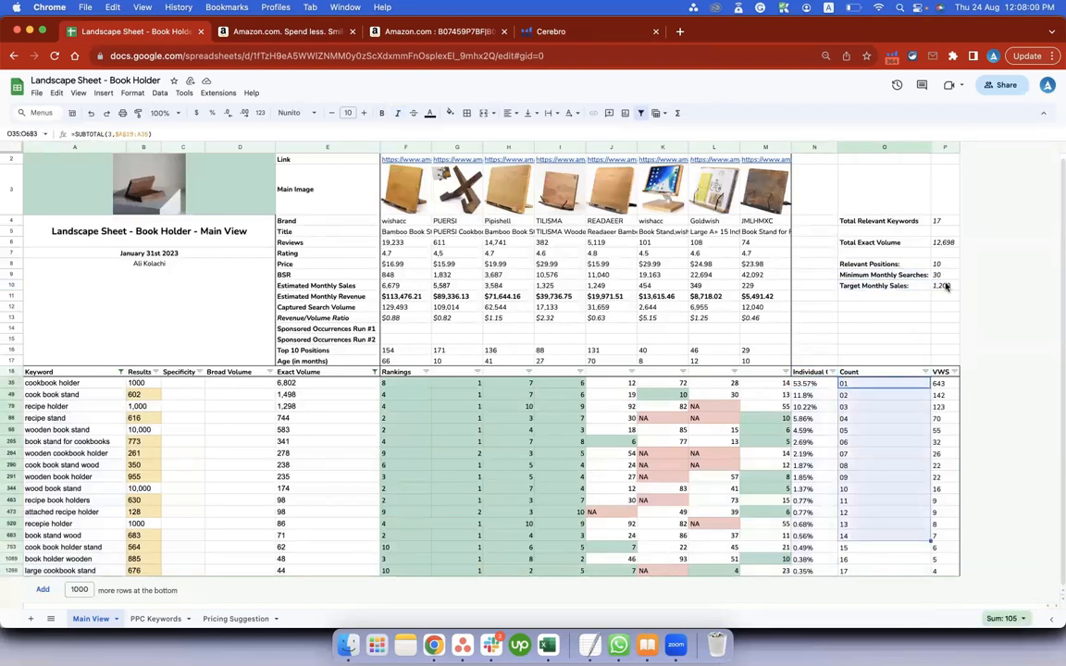
click(942, 286)
click(813, 375)
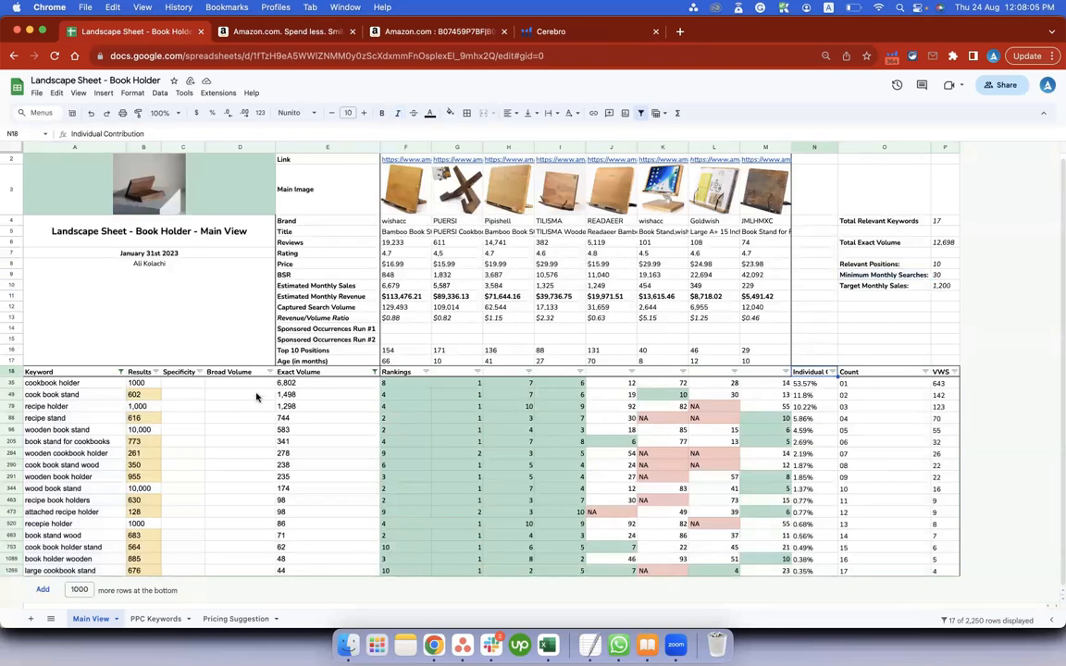
Select the exact volumes E35:E1269 and inspect the Individual Contribution formula in N35 for the cookbook holder keyword.
drag(287, 383, 283, 572)
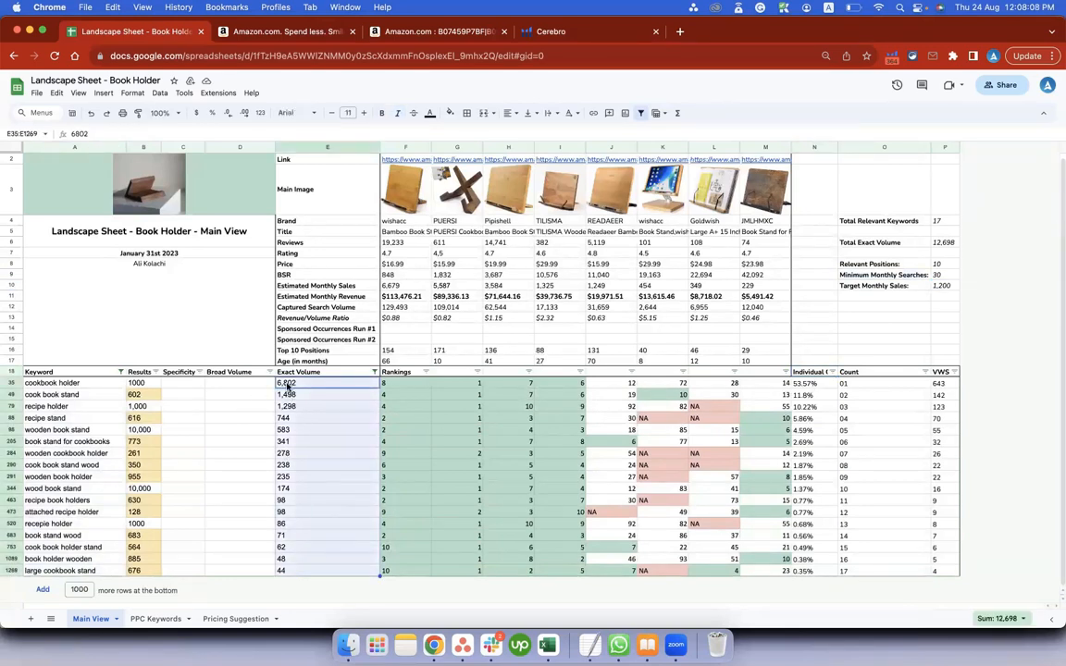
click(288, 383)
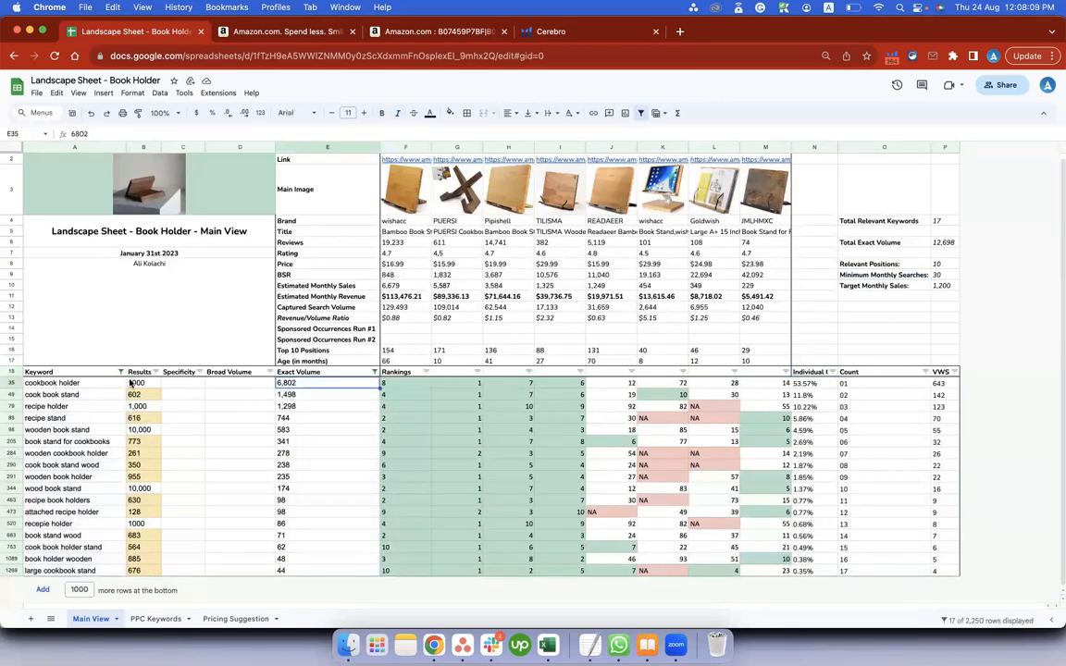
click(814, 383)
double_click(814, 384)
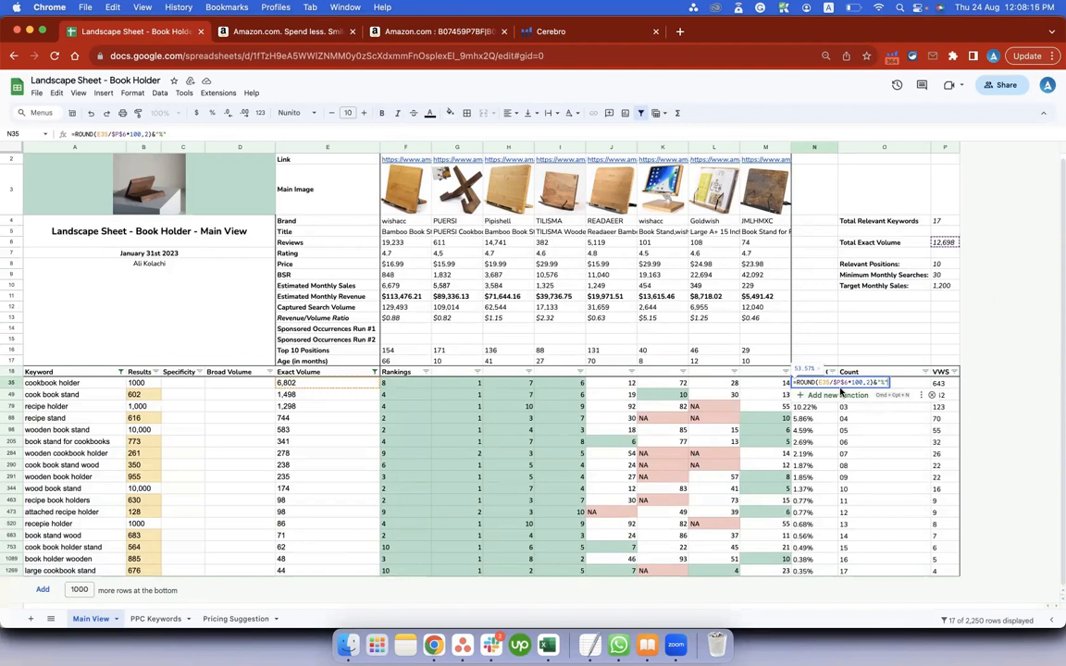
key(Escape)
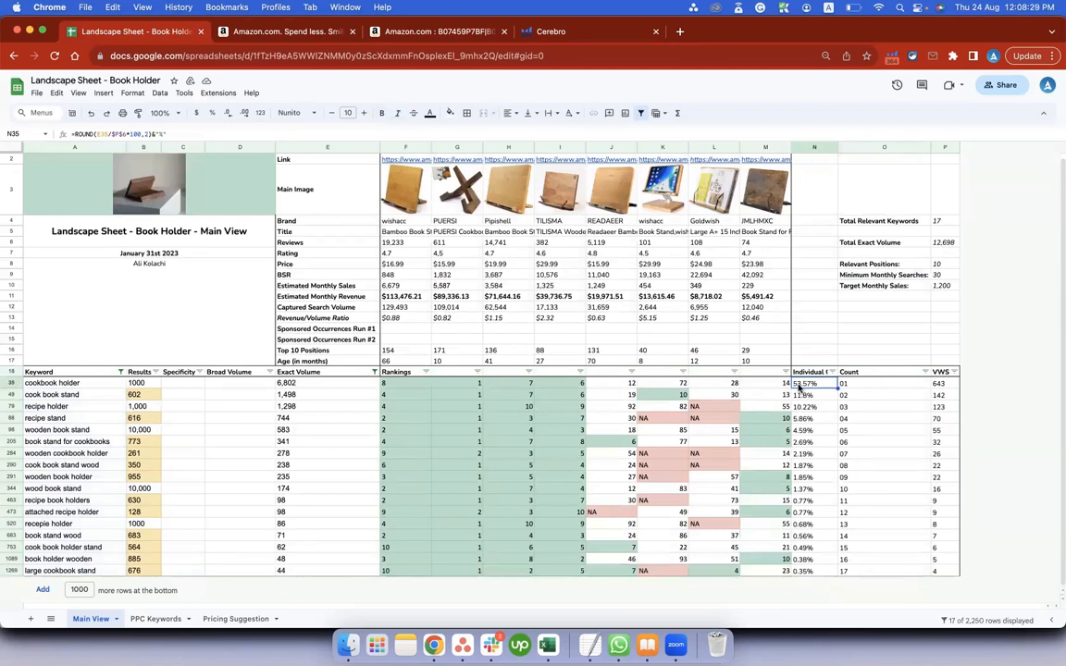
Compare the cookbook holder's exact volume with the keyword list, and select the cook book stand row A49:N49.
click(291, 385)
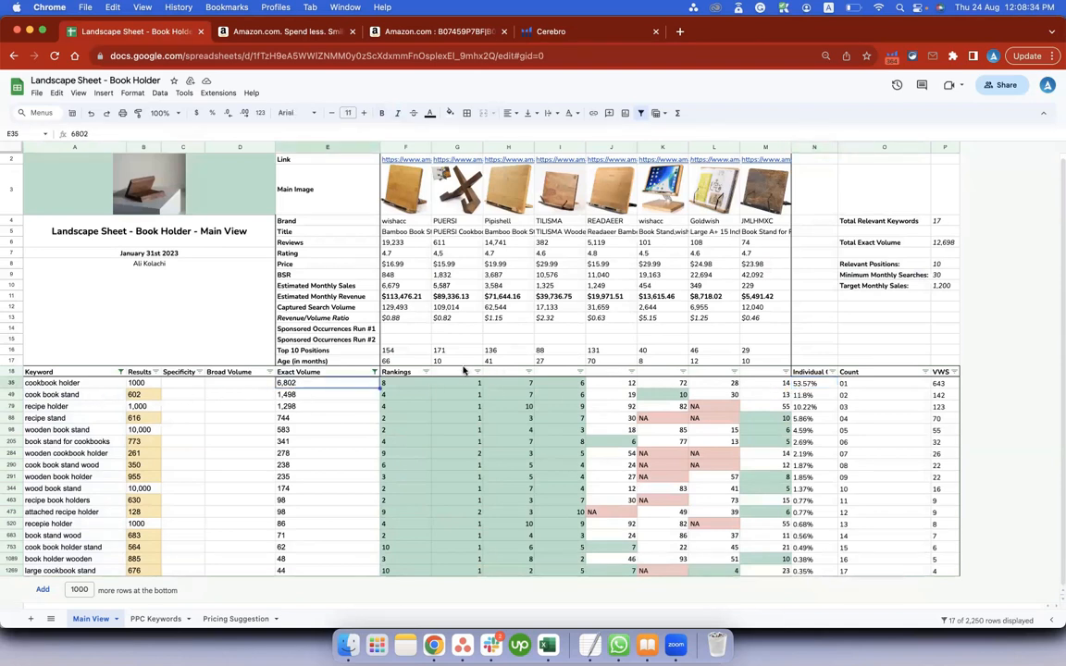
drag(63, 385, 52, 580)
click(285, 384)
click(830, 396)
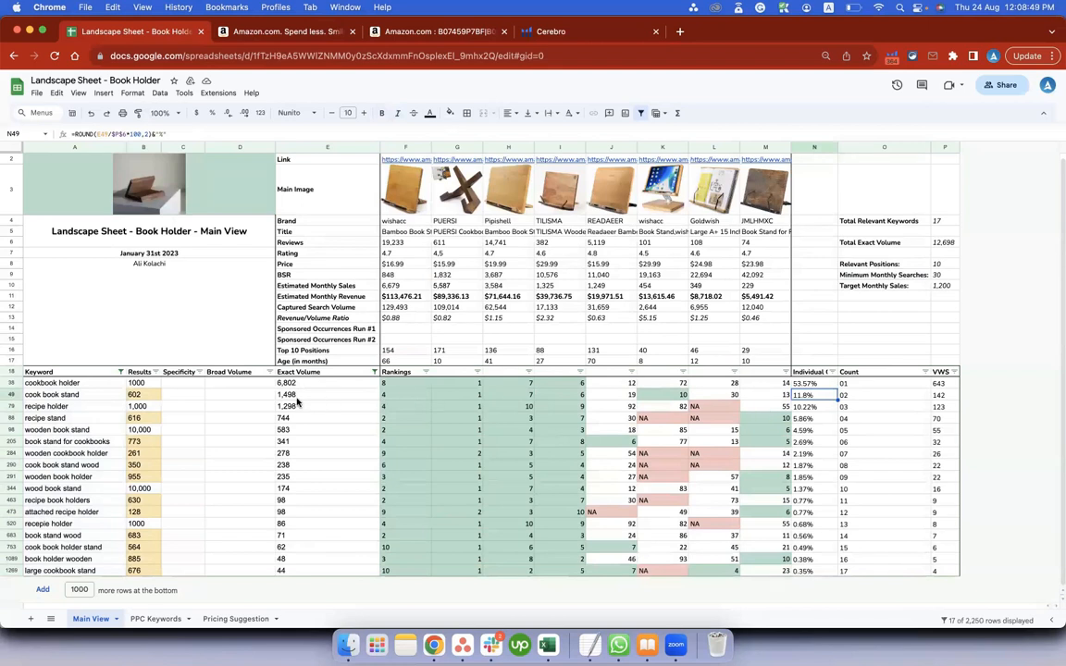
drag(801, 394, 55, 397)
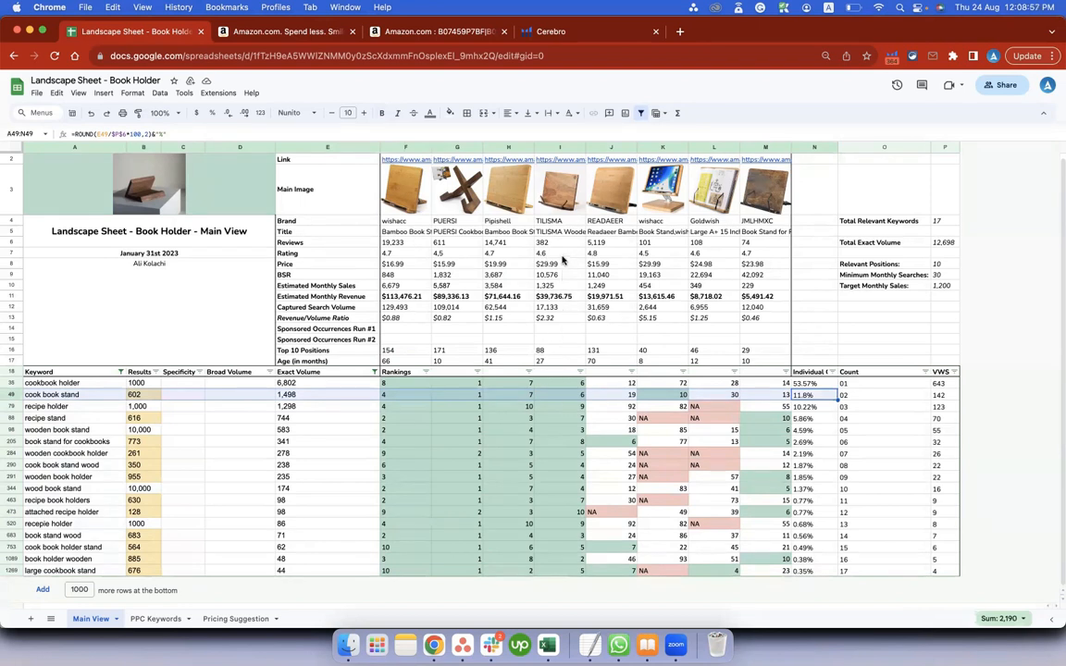
Examine the overview figures of the first four competitors, wishacc, PUERSI, Pipishell and TILISMA, column by column.
drag(561, 253, 555, 354)
drag(505, 243, 498, 351)
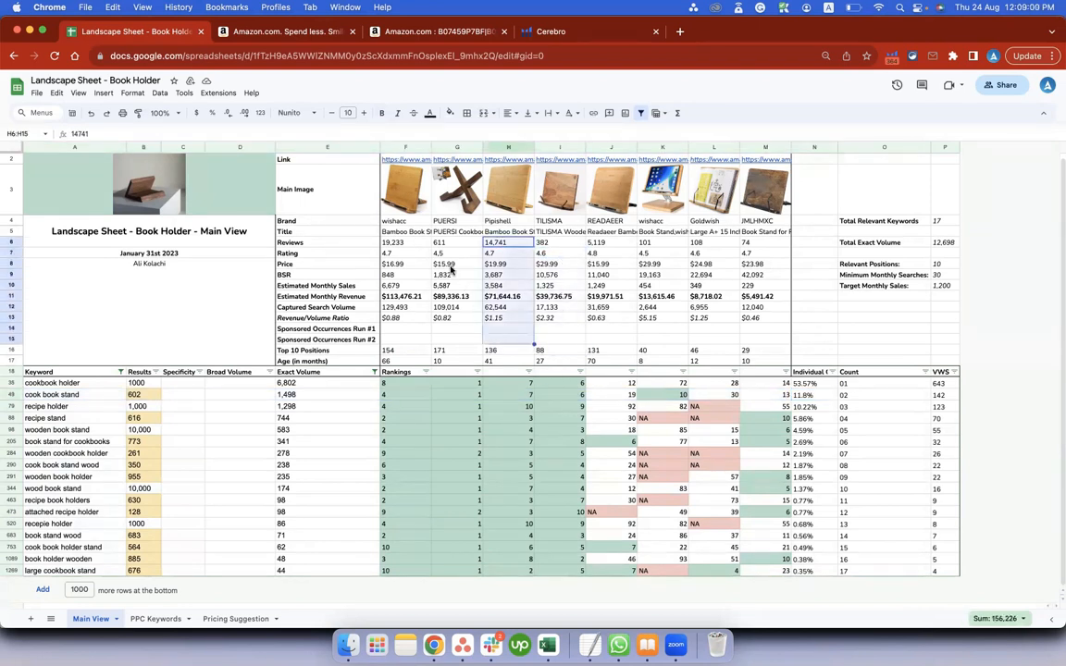
drag(451, 266, 451, 351)
drag(409, 266, 407, 358)
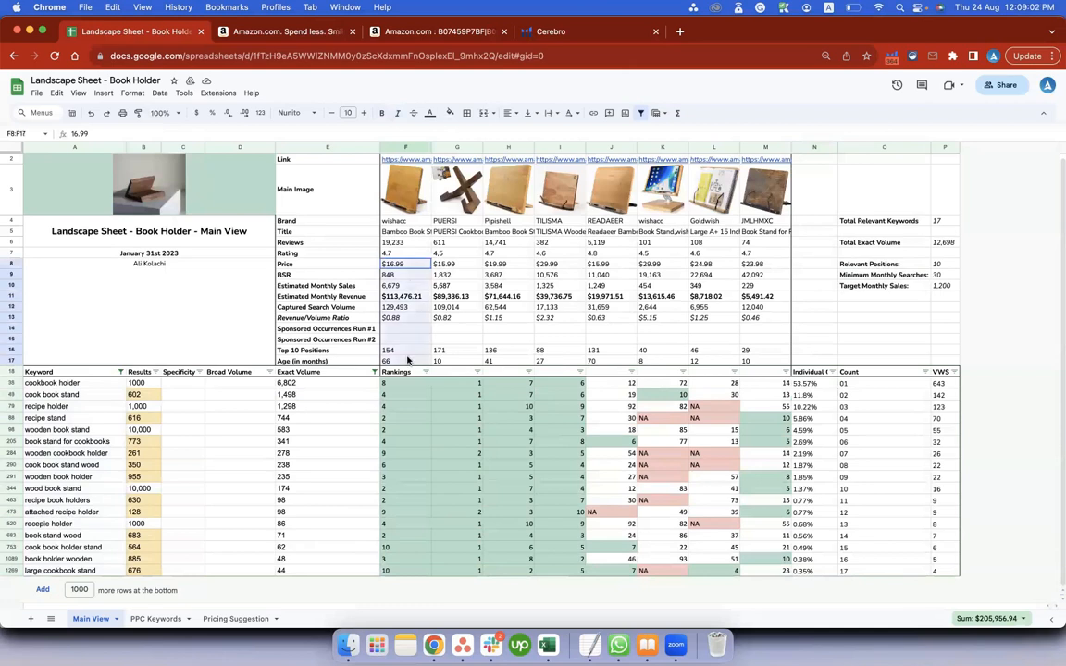
drag(467, 253, 457, 360)
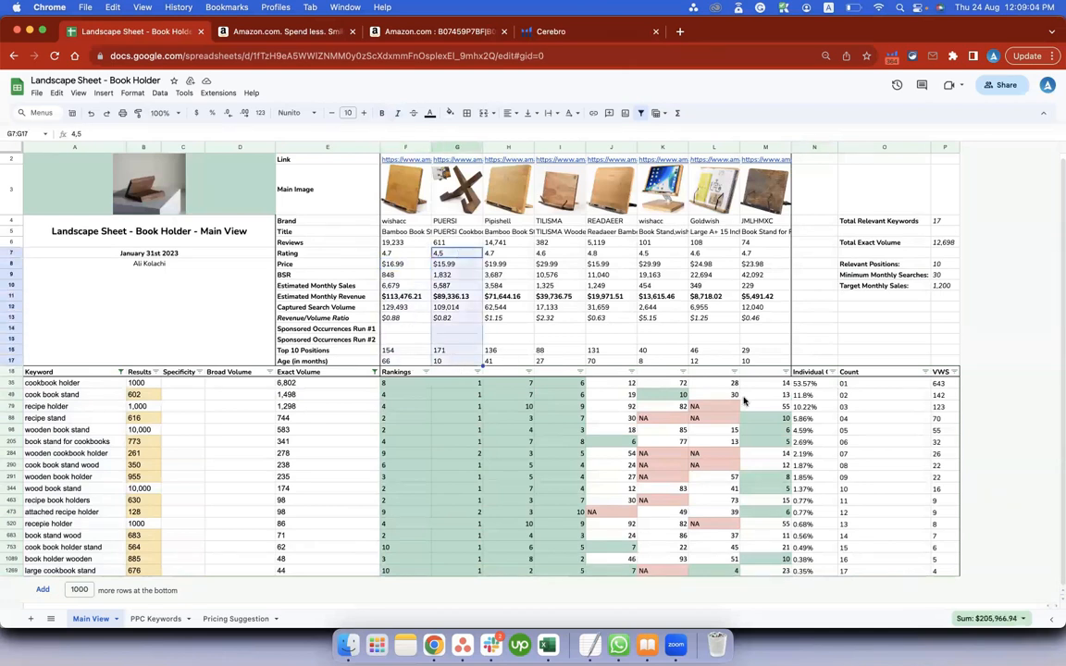
Compare the Individual Contribution of the cook book stand keyword with that of the large cookbook stand keyword.
click(803, 395)
drag(811, 398, 69, 396)
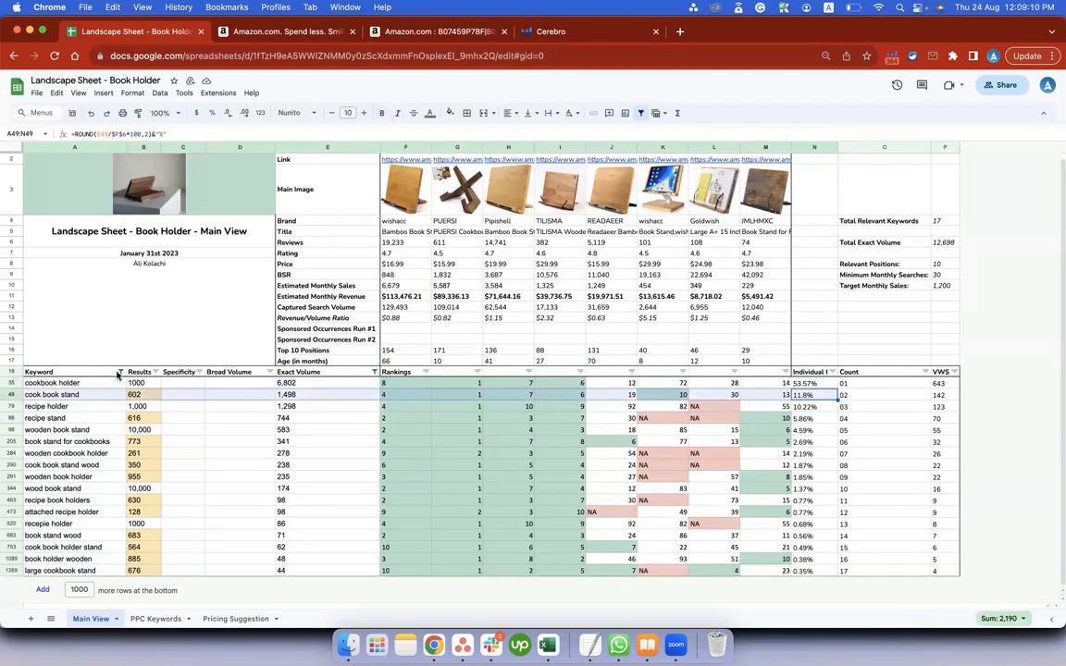
key(Down)
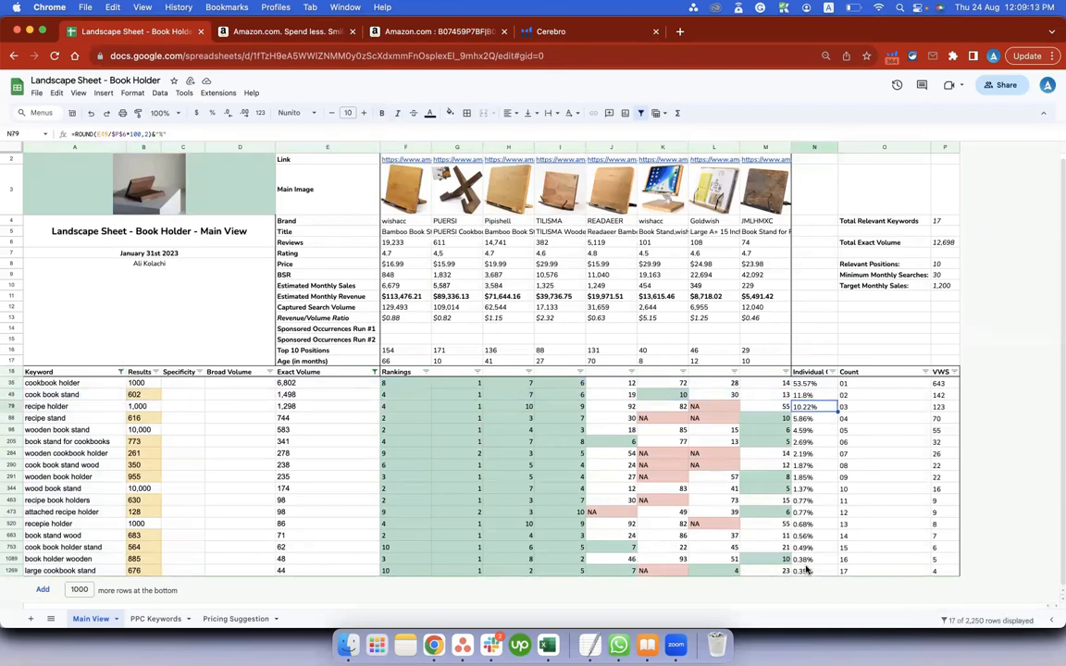
click(289, 572)
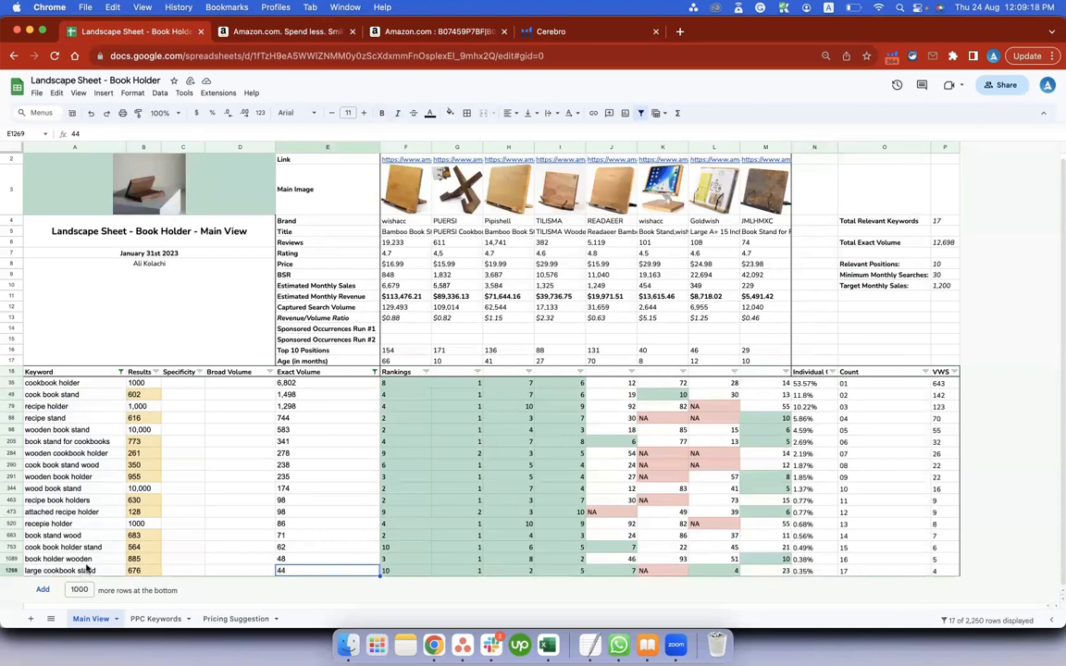
click(804, 572)
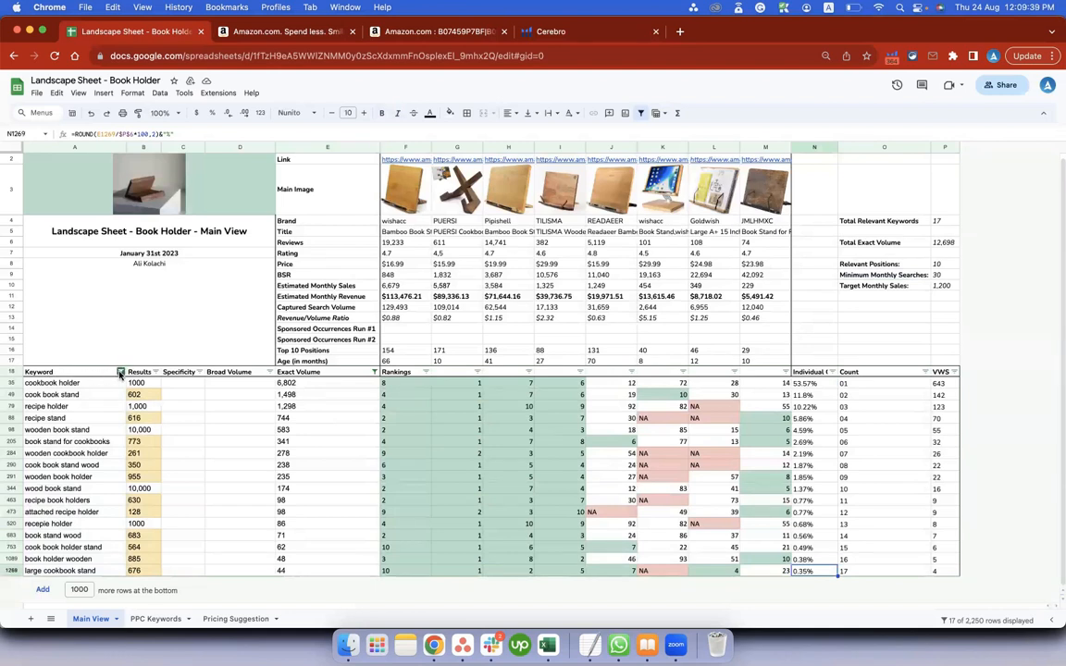
Inspect the custom formula filter conditions on the Keyword and Exact Volume columns without changing them.
click(120, 372)
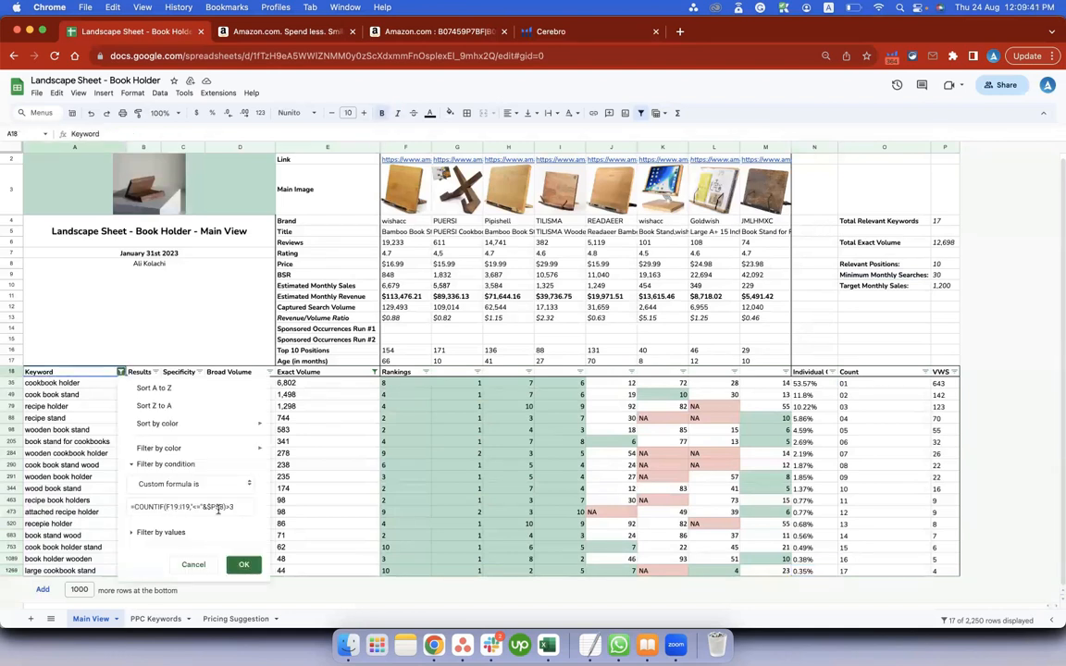
click(374, 372)
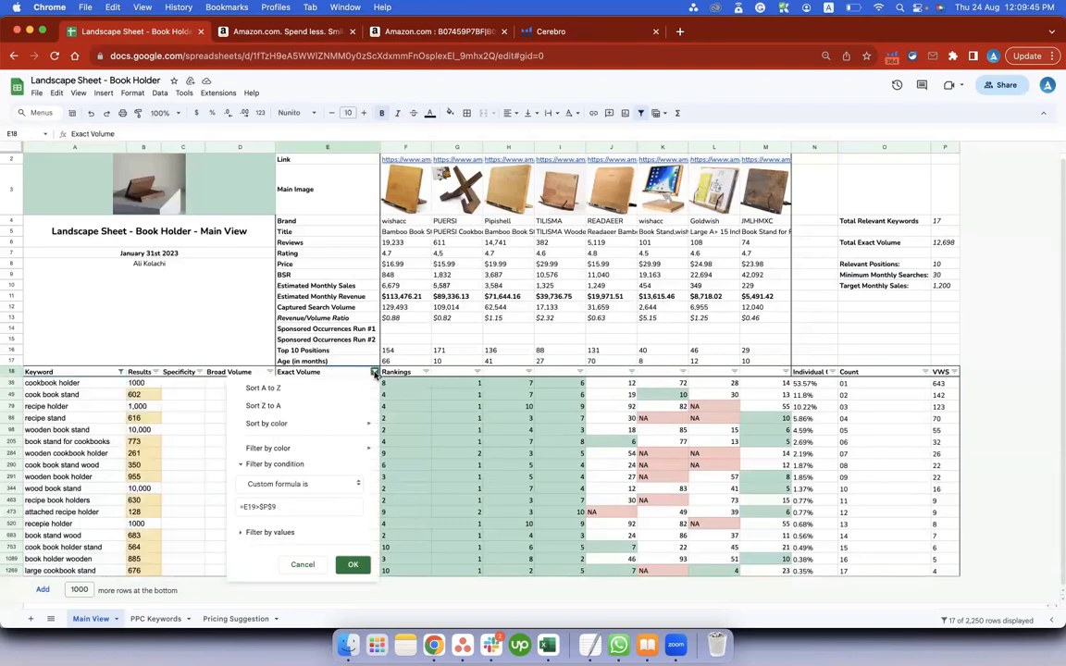
click(303, 565)
Set Minimum Monthly Searches to 1000 and select it together with its label in O9:P9.
click(947, 276)
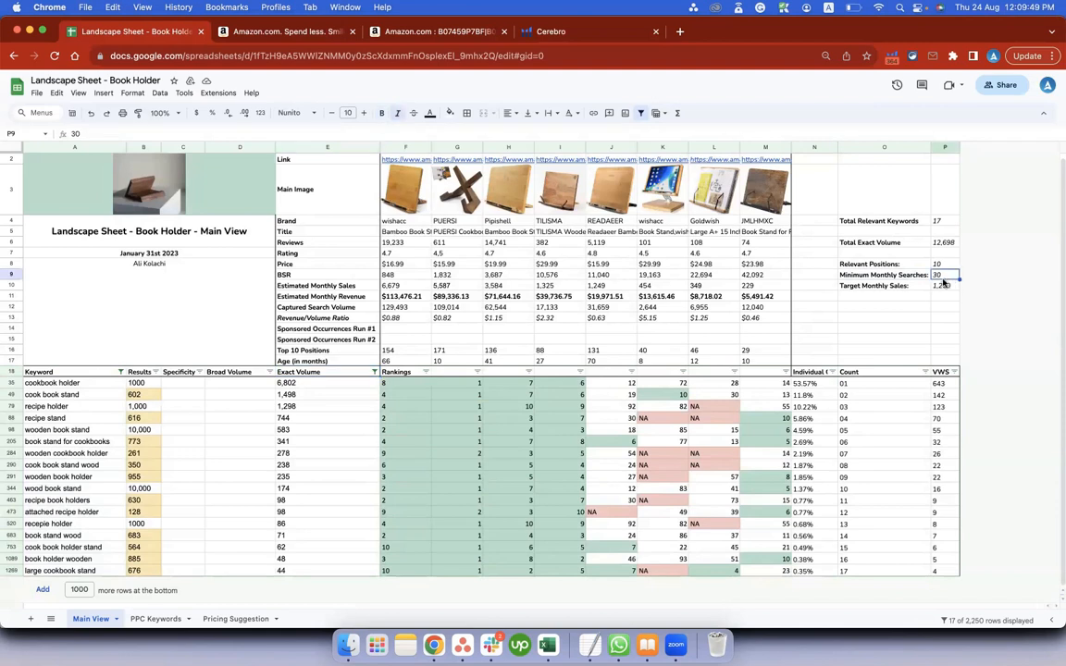
text(1000)
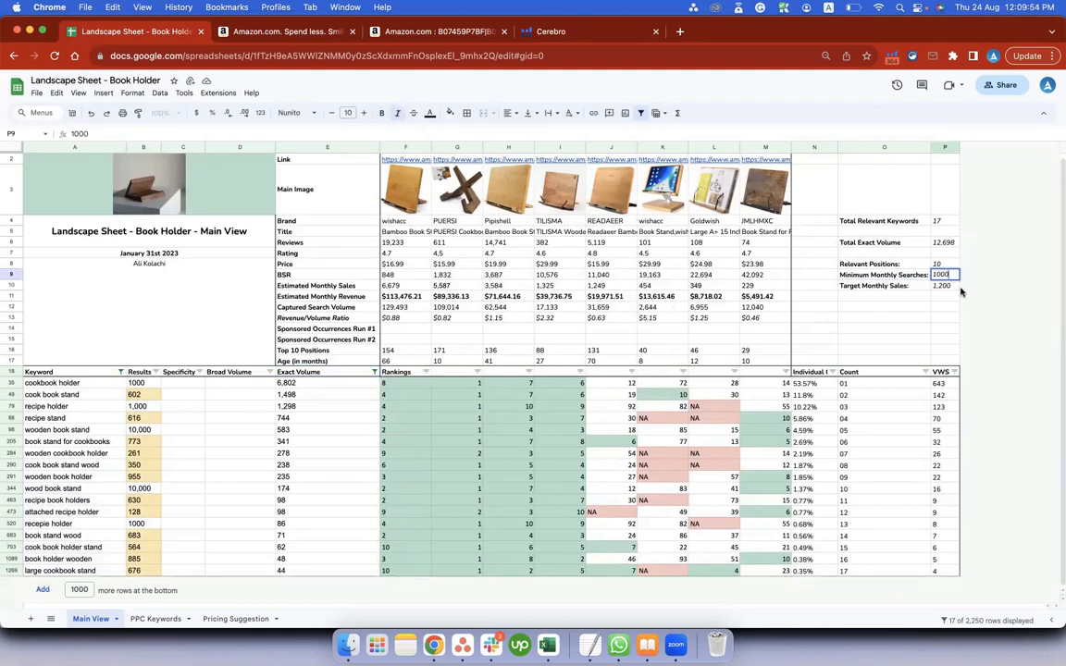
key(Return)
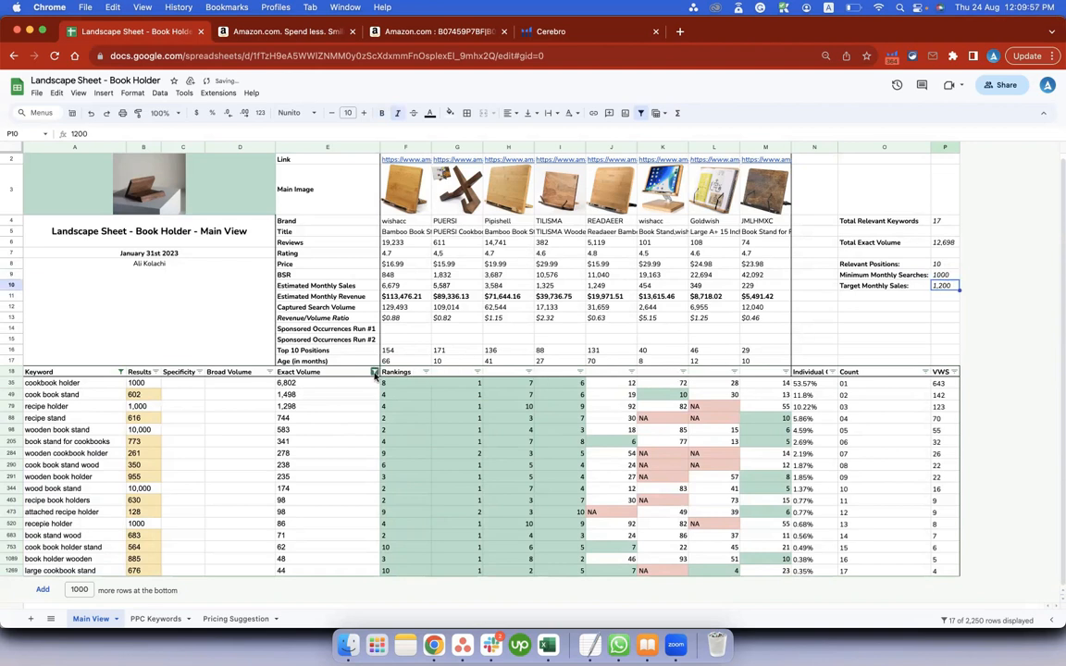
key(Up)
key(shift+Left)
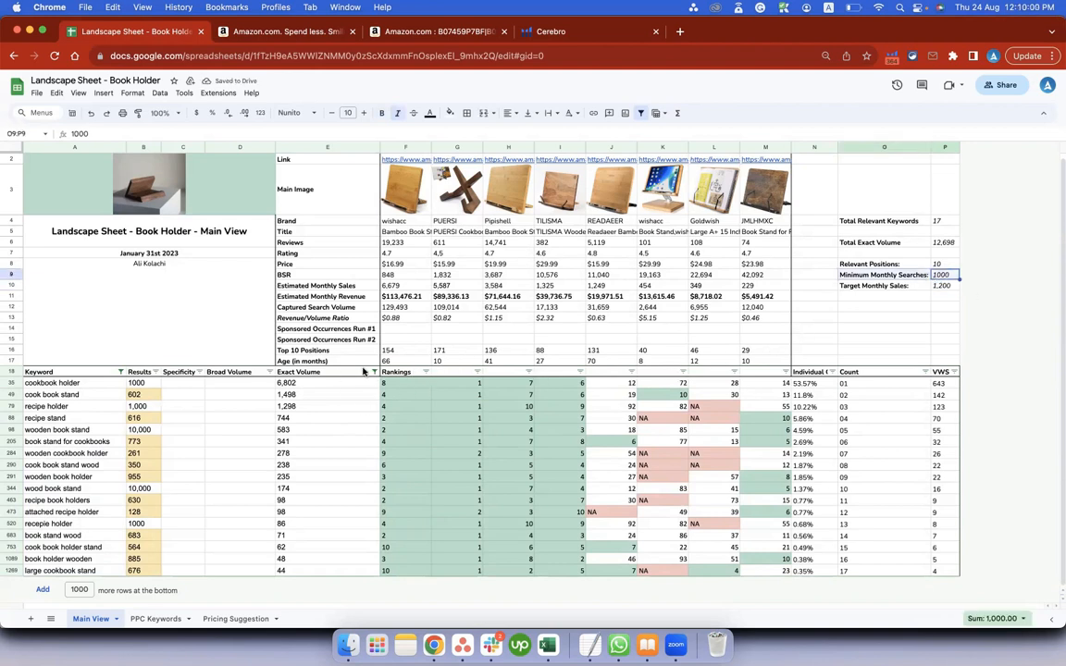
Reapply the Exact Volume filter with its custom formula =E19>$P$9 and select the filtered exact volumes.
click(374, 372)
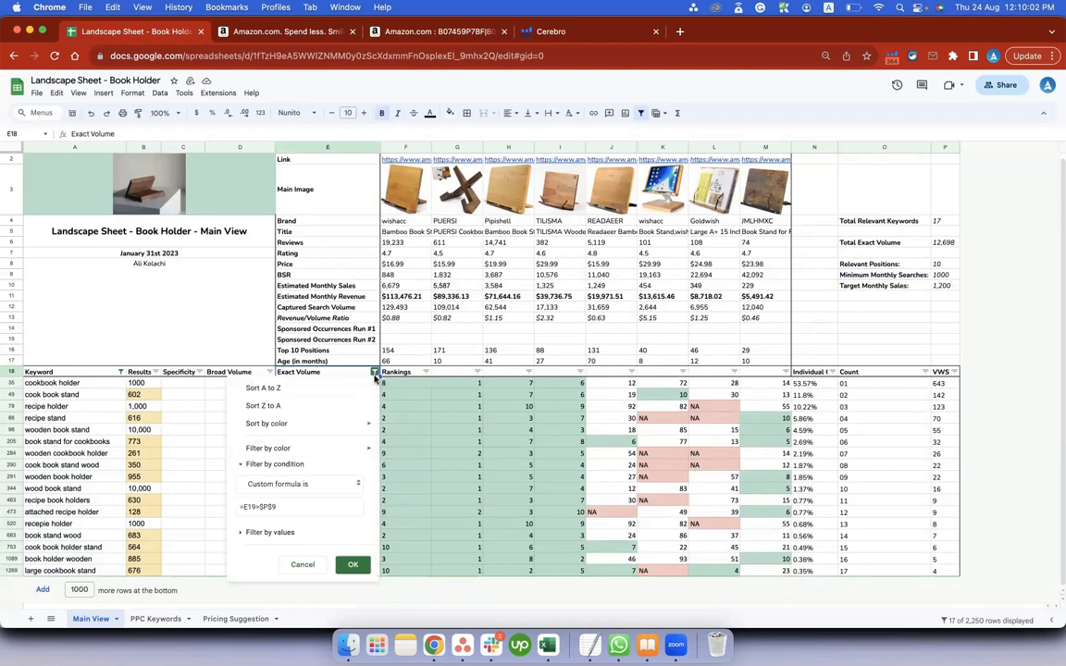
click(354, 564)
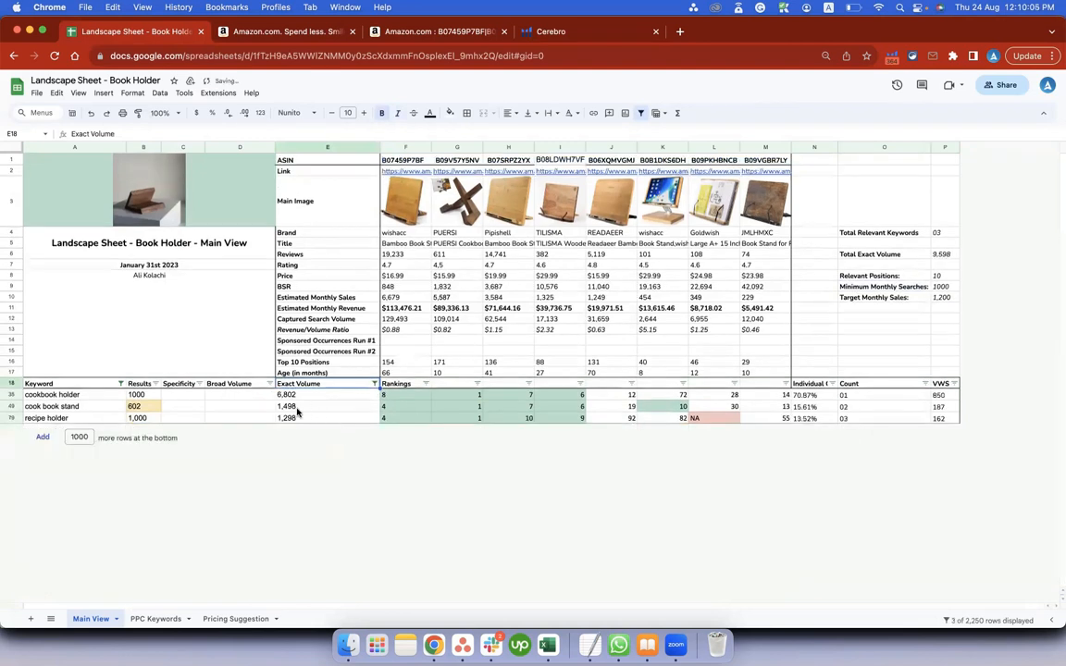
drag(299, 395, 300, 420)
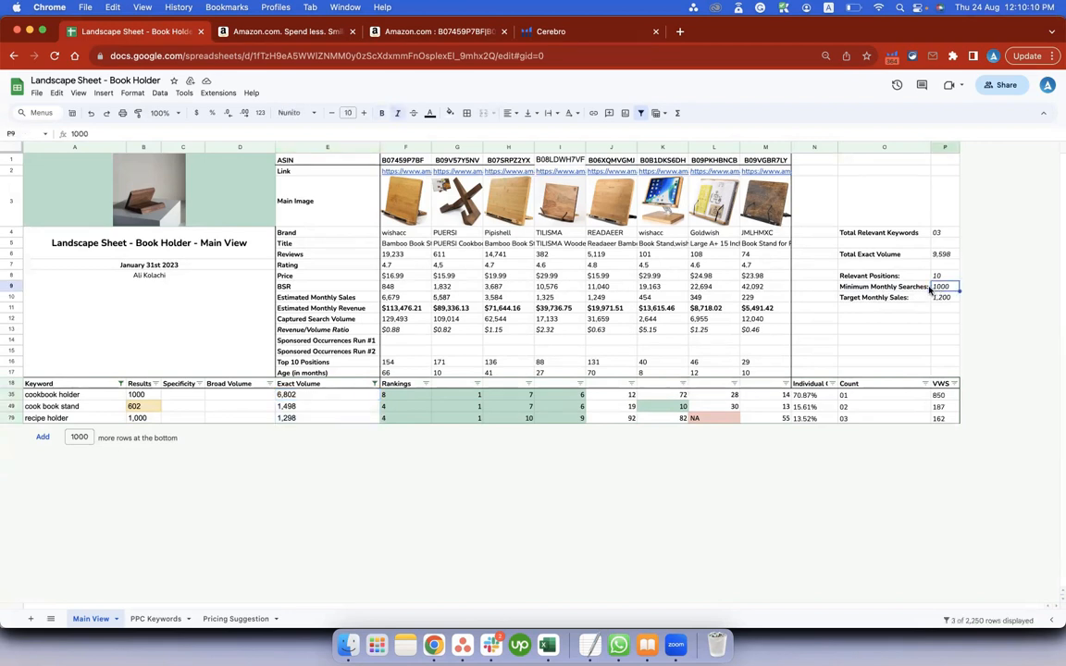
Set Minimum Monthly Searches to 10 and reapply the Exact Volume filter with its existing custom formula.
text(1)
key(Return)
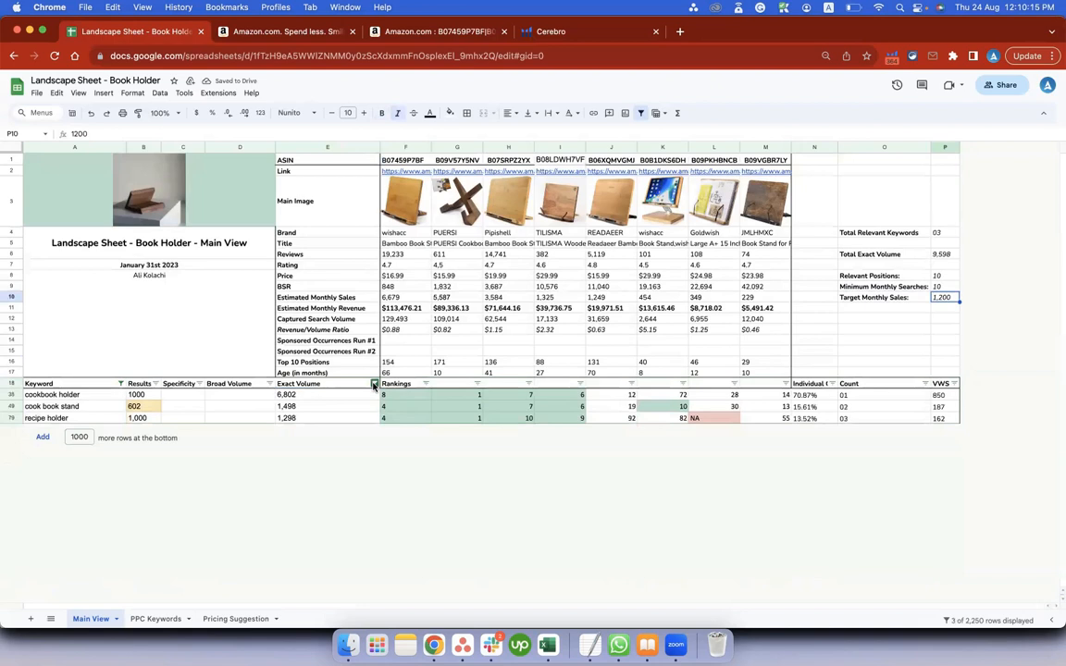
click(374, 384)
click(355, 576)
Check Total Relevant Keywords against the refiltered keyword list and select the exact volumes E35:E2134.
scroll(342, 410, down, 3)
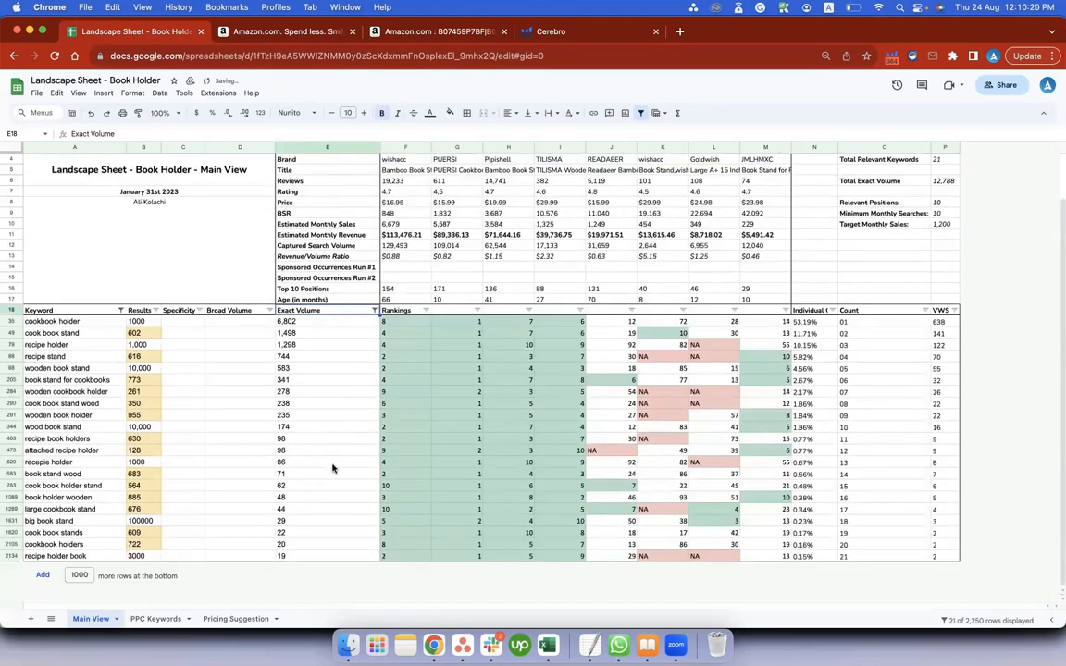
scroll(942, 186, up, 2)
click(944, 220)
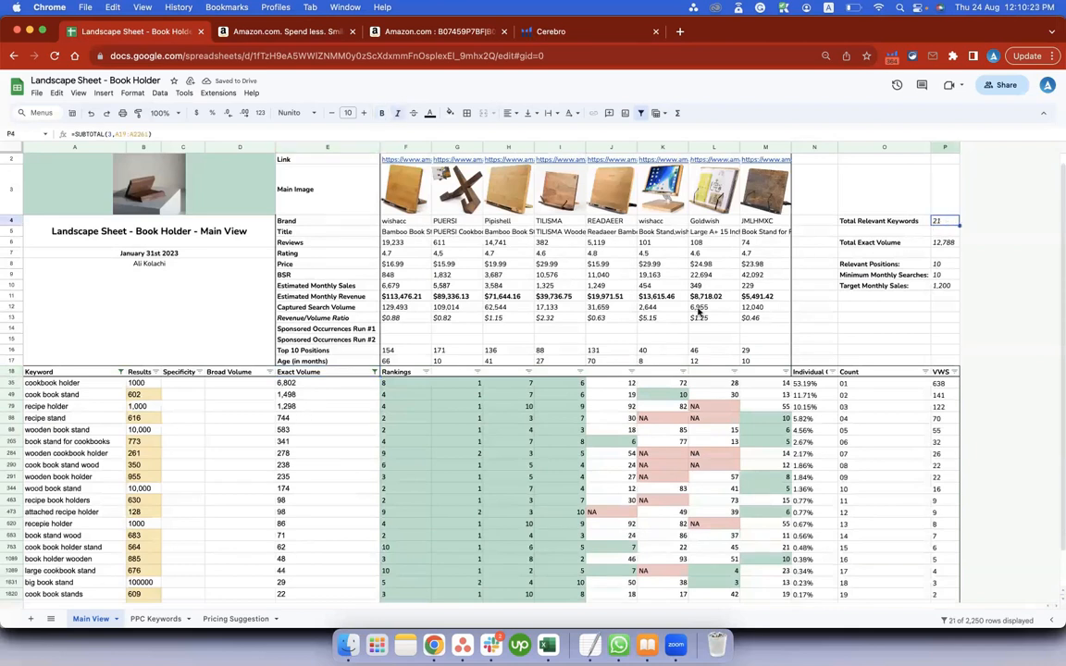
scroll(362, 404, down, 1)
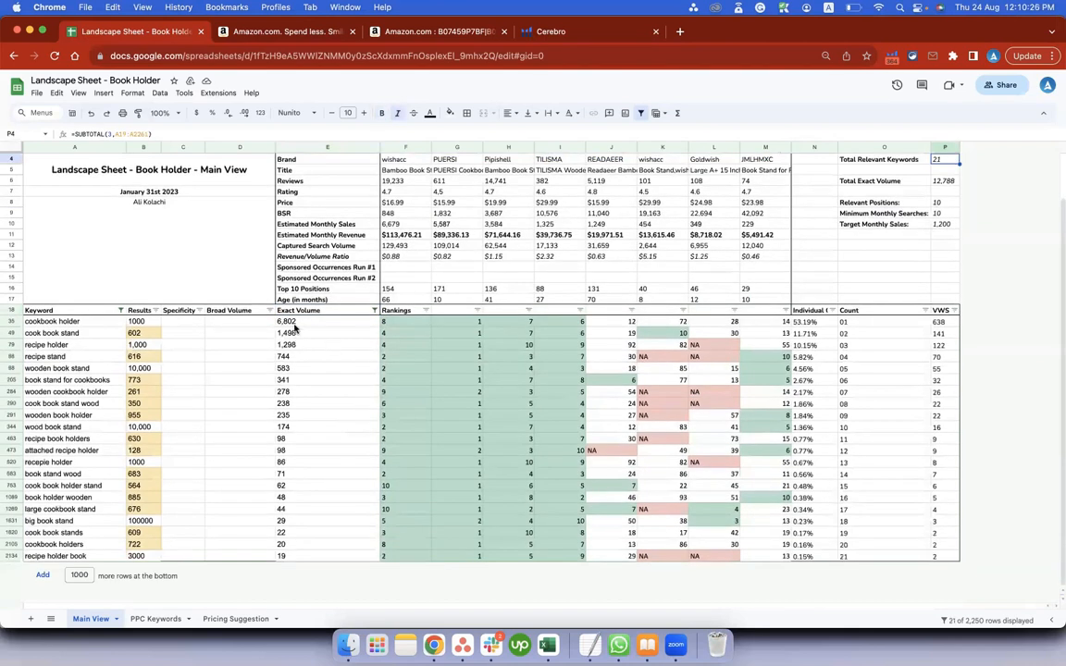
drag(298, 322, 305, 557)
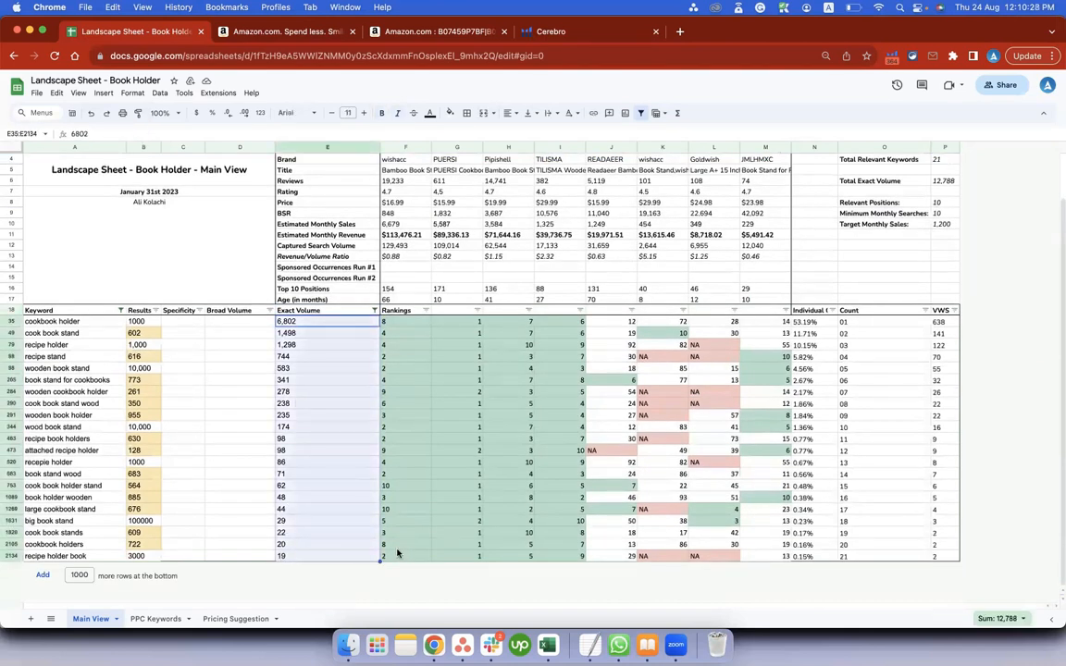
Check the Total Exact Volume cell and the custom formula filtering the Exact Volume column.
click(942, 181)
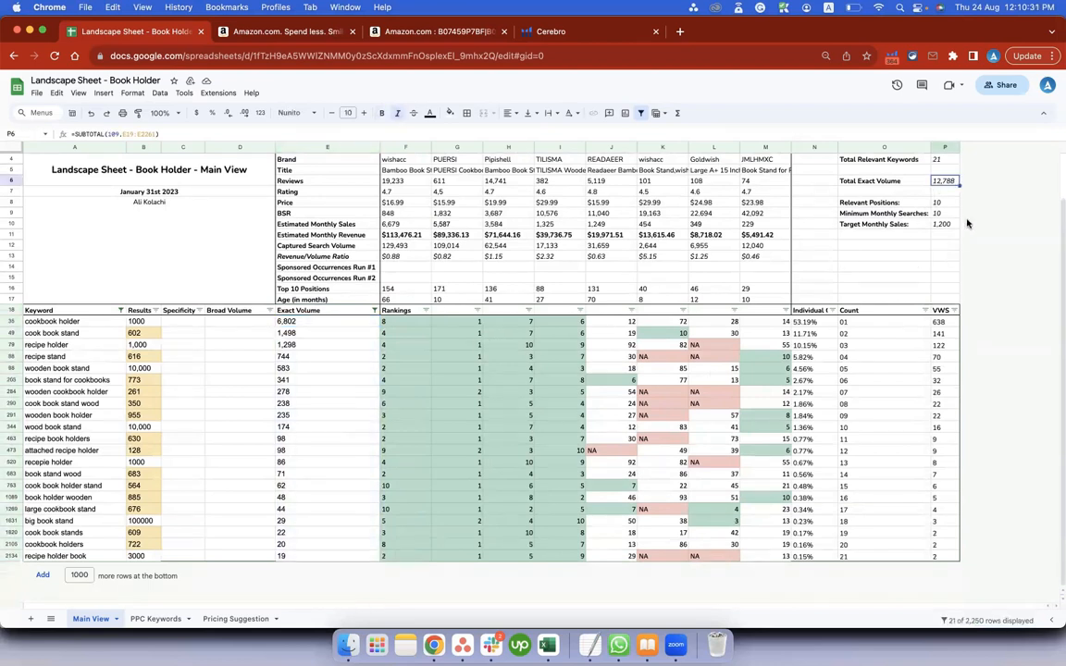
click(374, 312)
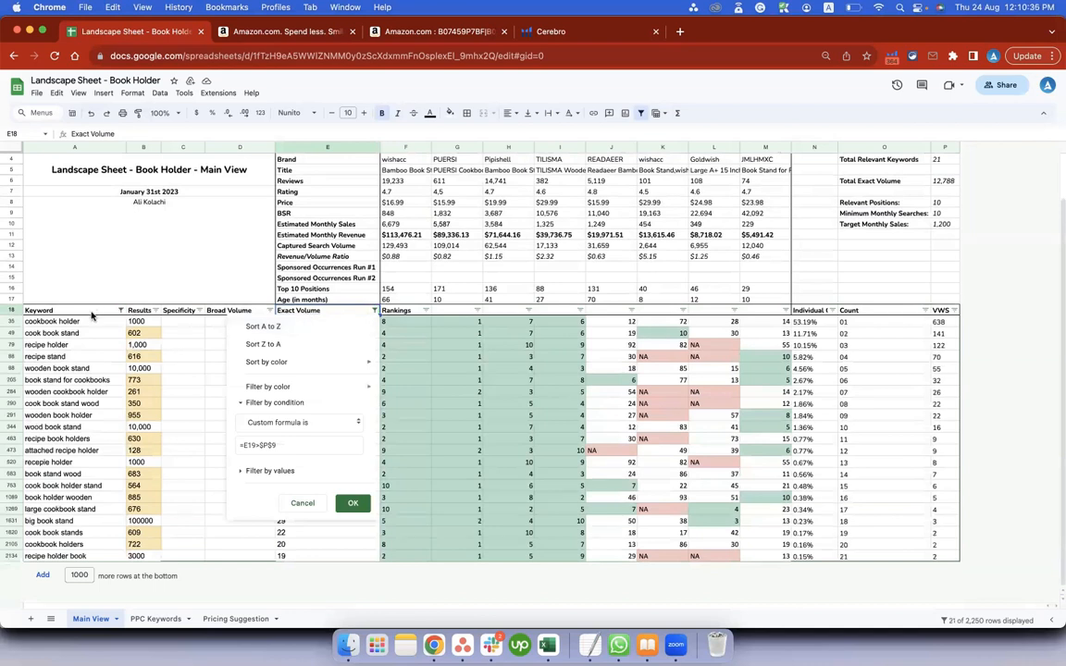
click(117, 312)
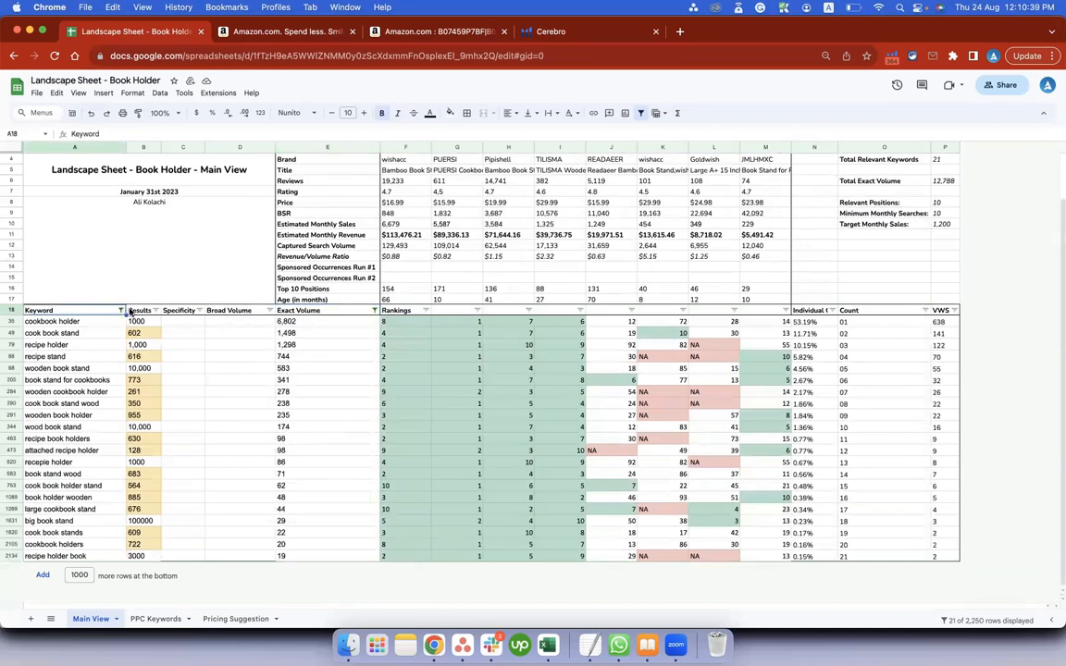
Change the Keyword filter's custom formula to =COUNTIF(F19:I19,"<="&$P$8)>0 and apply it to the protected sheet.
scroll(120, 312, up, 3)
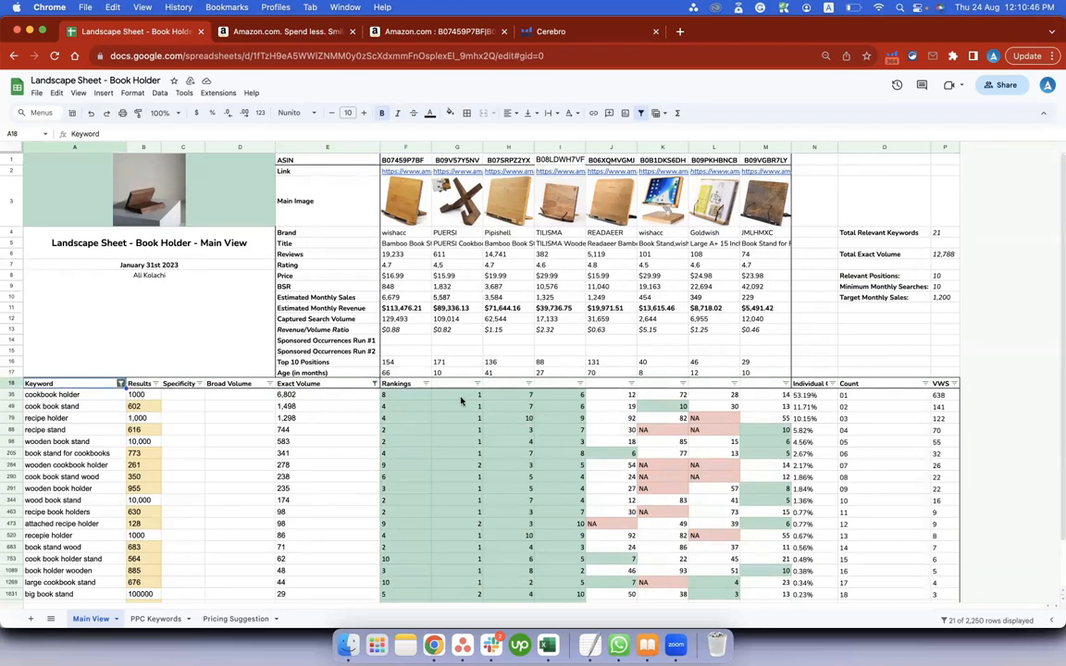
click(121, 384)
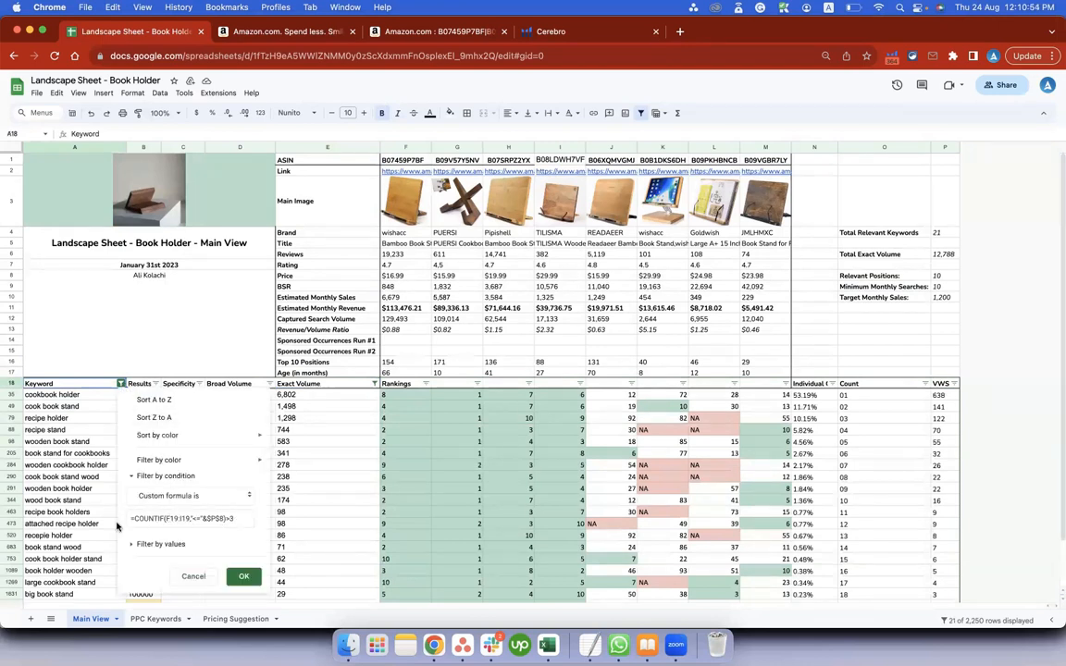
click(233, 520)
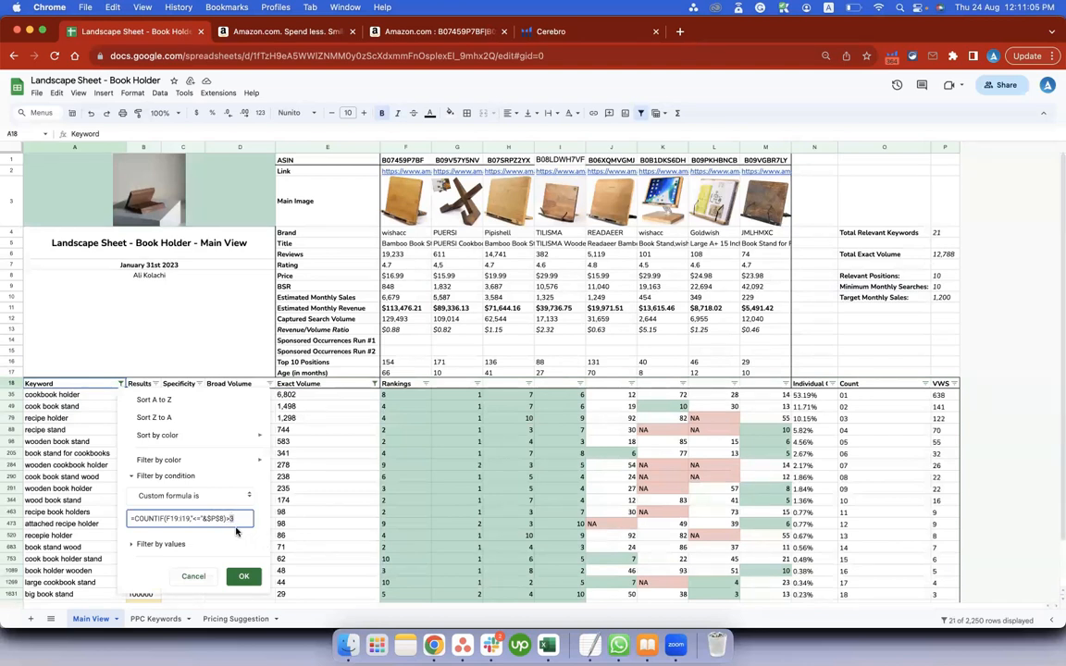
key(BackSpace)
text(0)
click(245, 577)
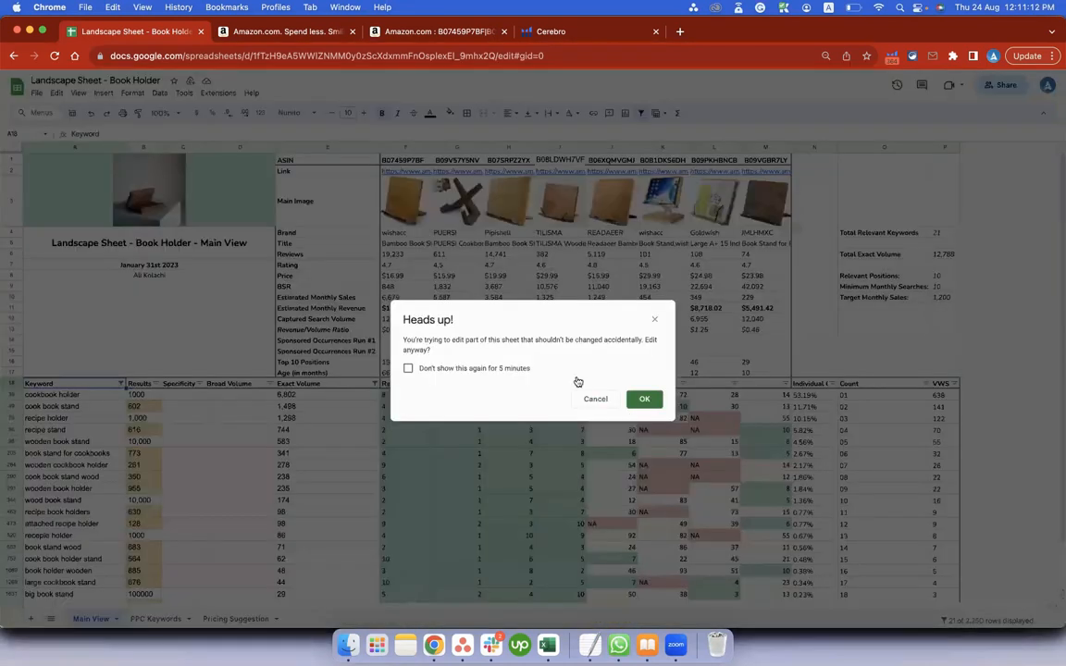
click(626, 399)
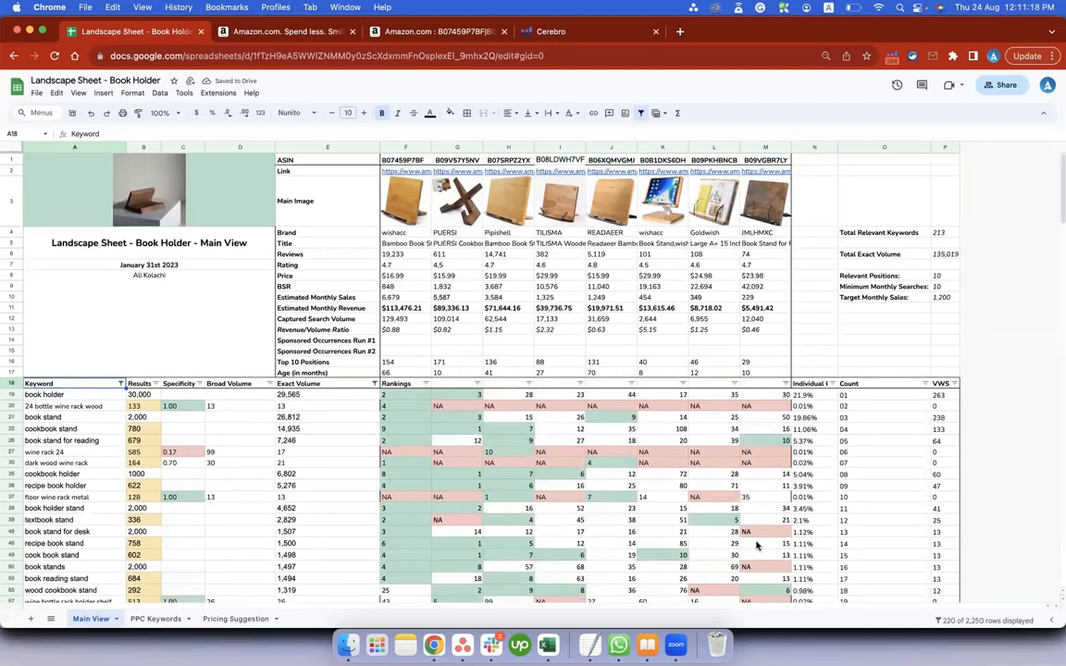
Check the Estimated Monthly Sales of product B0B1DKS6DH and set Target Monthly Sales to 450.
click(657, 298)
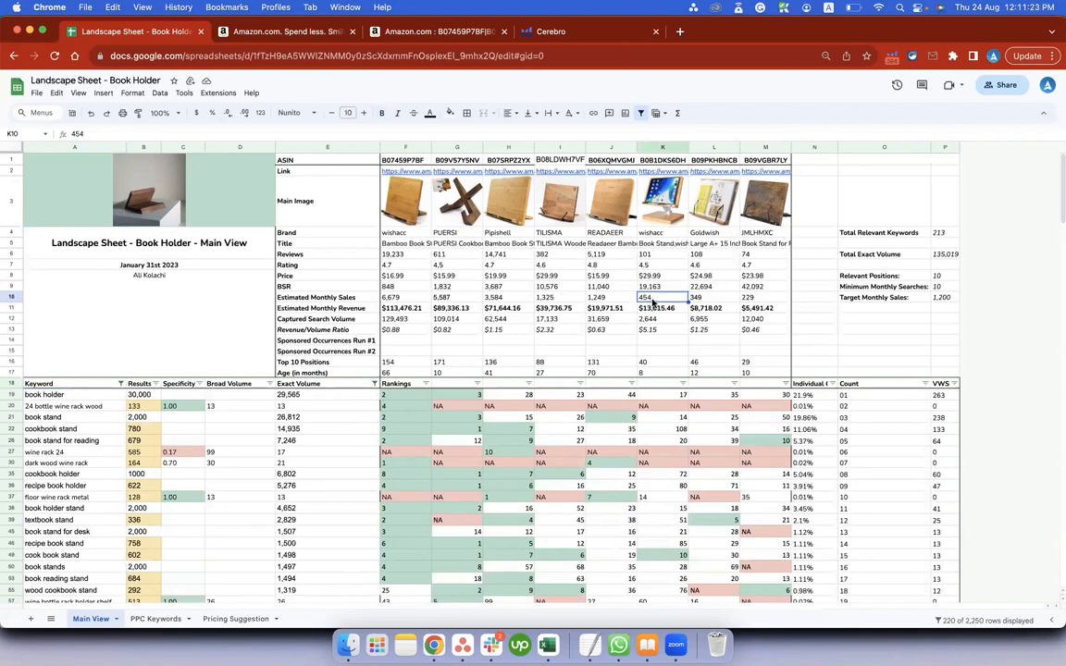
click(952, 298)
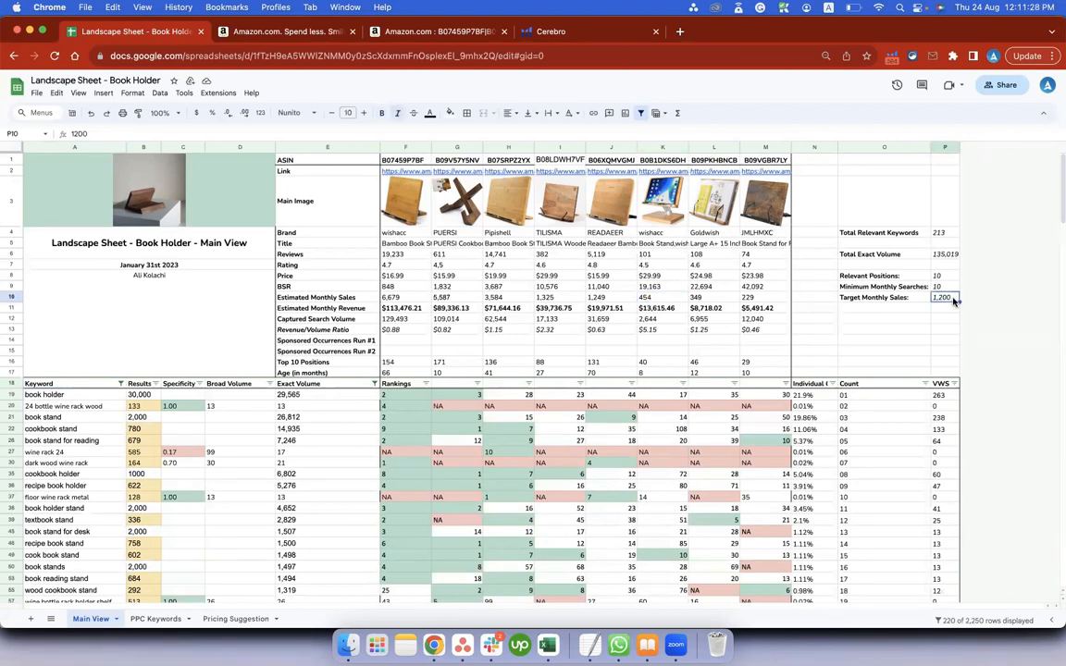
text(450)
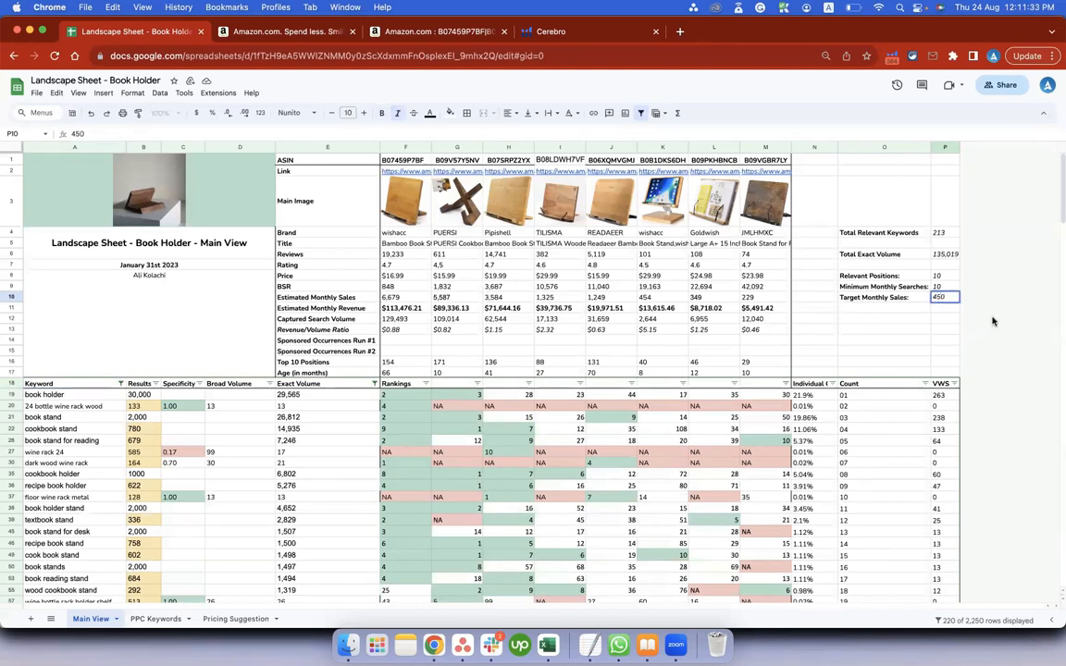
key(Return)
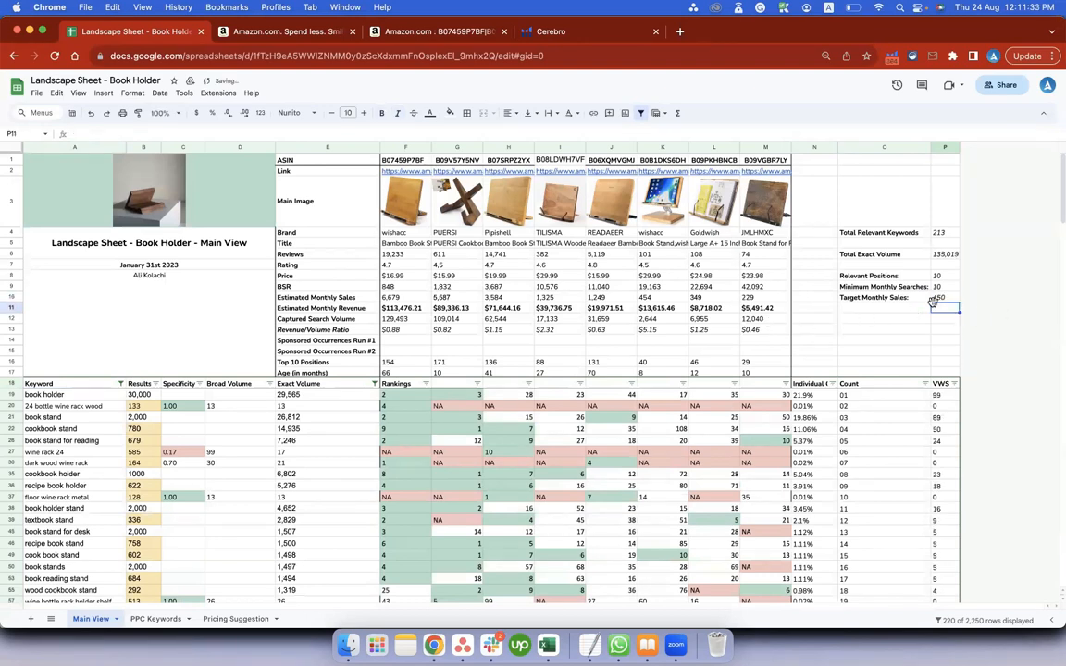
click(942, 298)
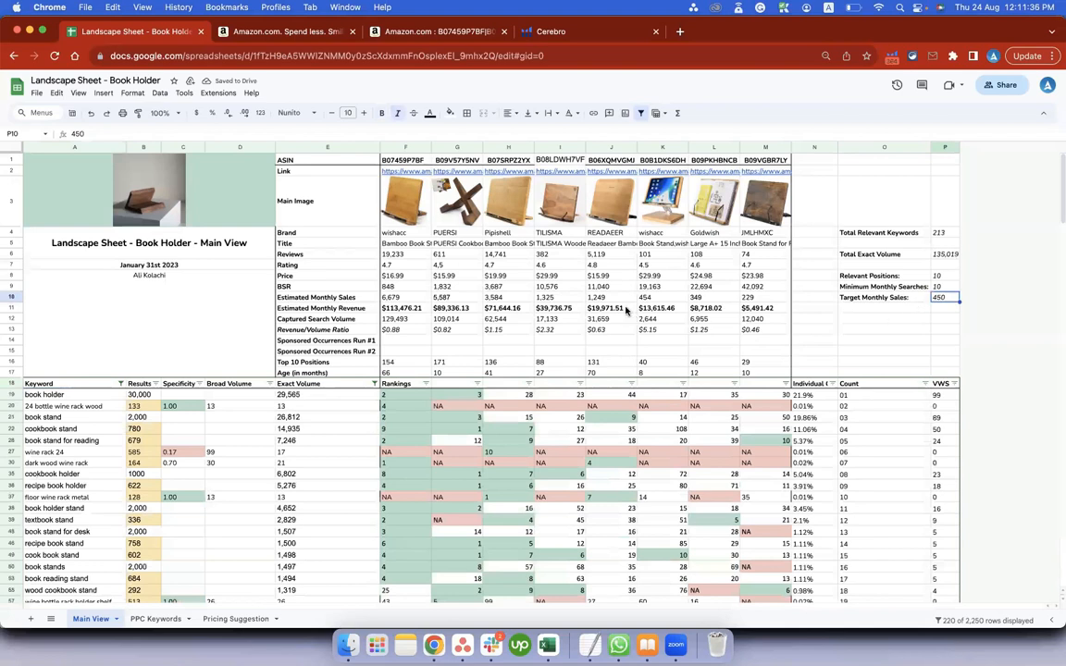
Highlight the details of product B0B1DKS6DH in K1:K17 with a light yellow fill.
click(663, 147)
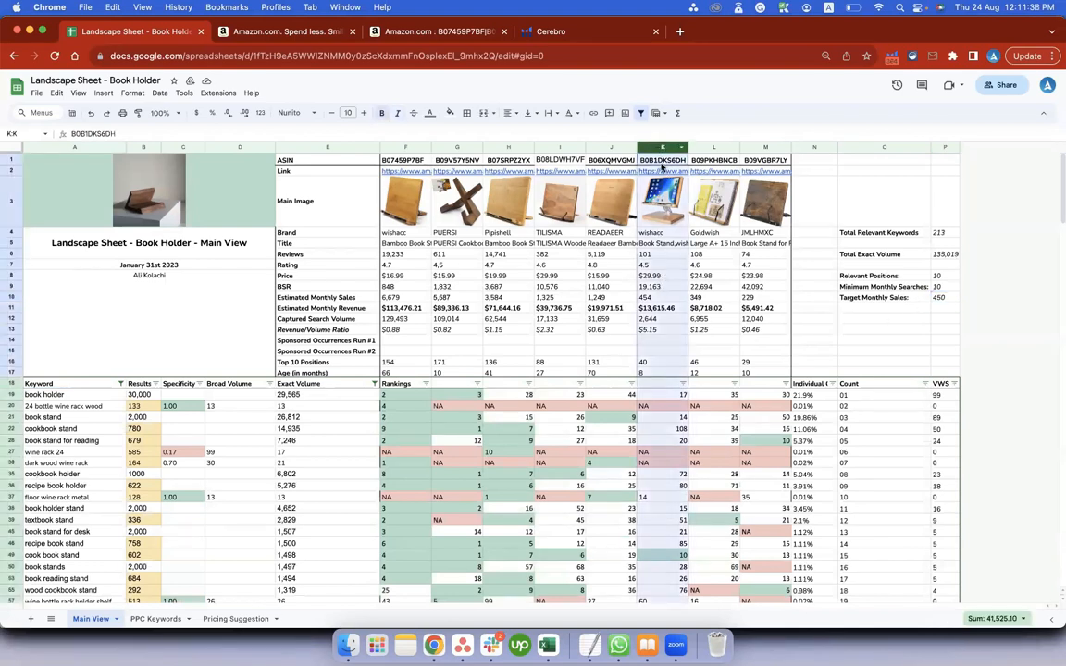
drag(662, 160, 655, 370)
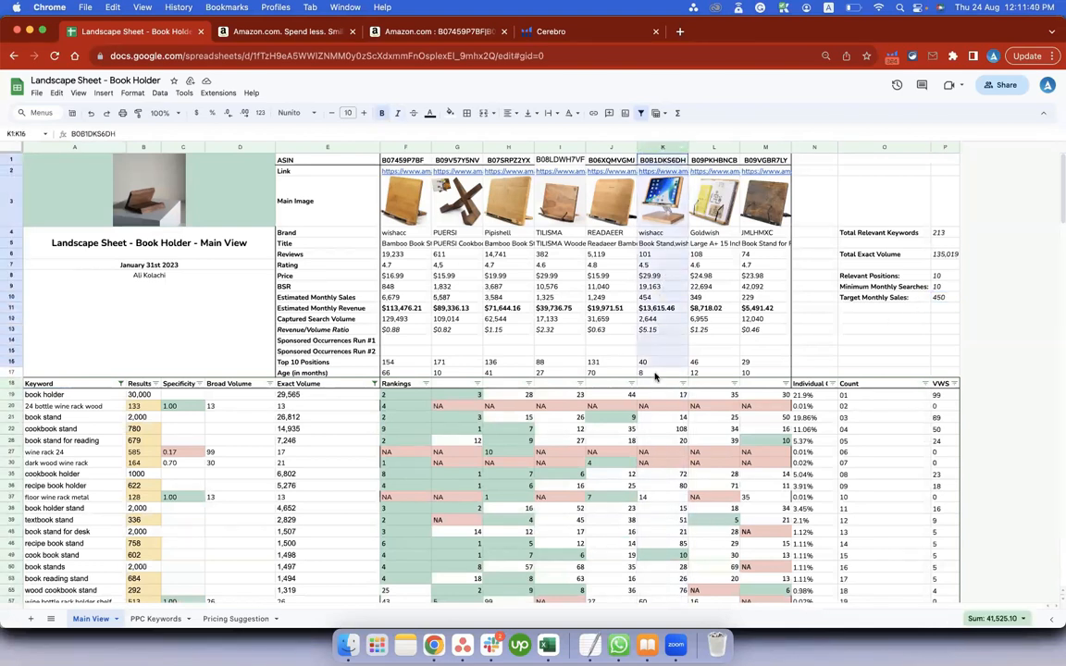
click(449, 113)
click(441, 157)
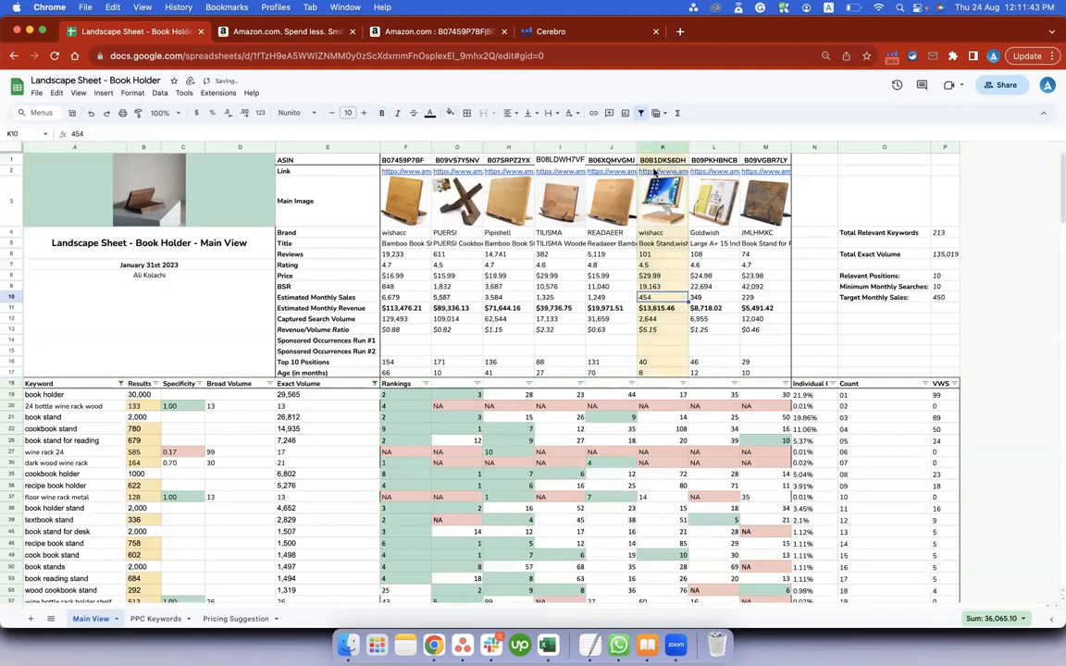
click(661, 297)
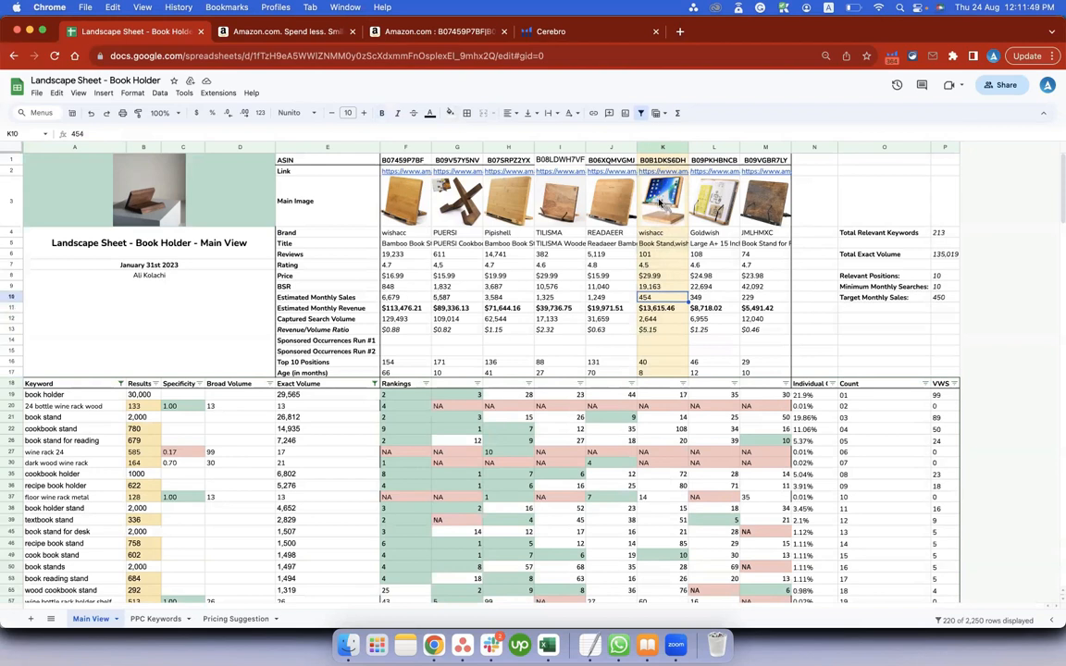
Review the highlighted product's main image, its Estimated Monthly Sales and the Relevant Positions value.
click(675, 203)
click(654, 298)
click(944, 276)
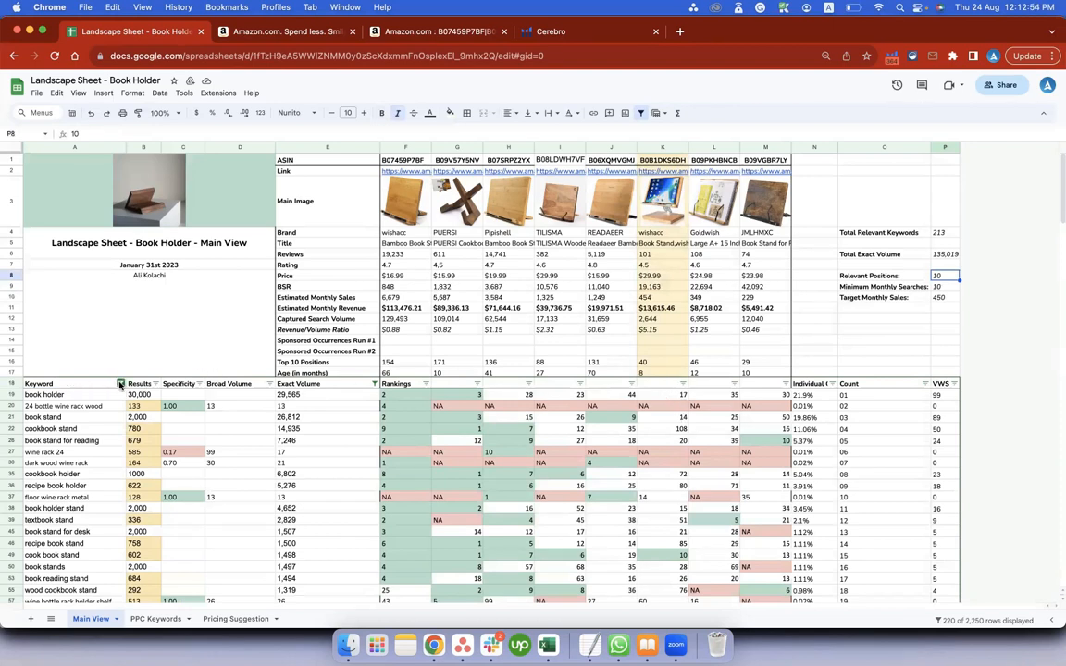
Change the Keyword filter's custom formula to =COUNTIF(K19,"<="&$P$8)>0 and apply it.
click(121, 384)
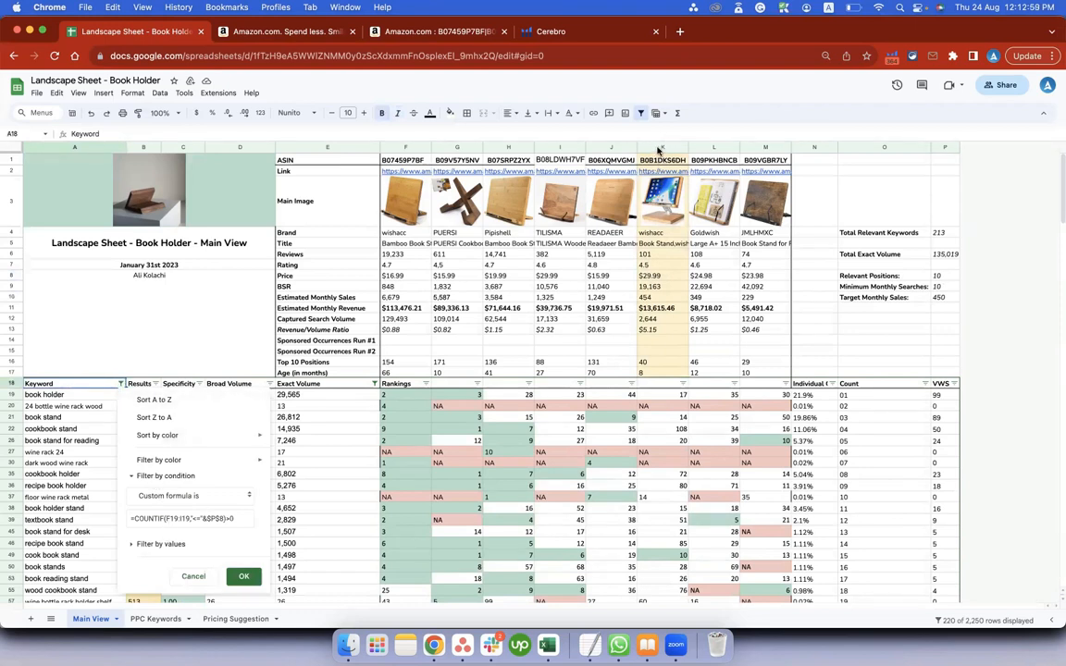
click(185, 518)
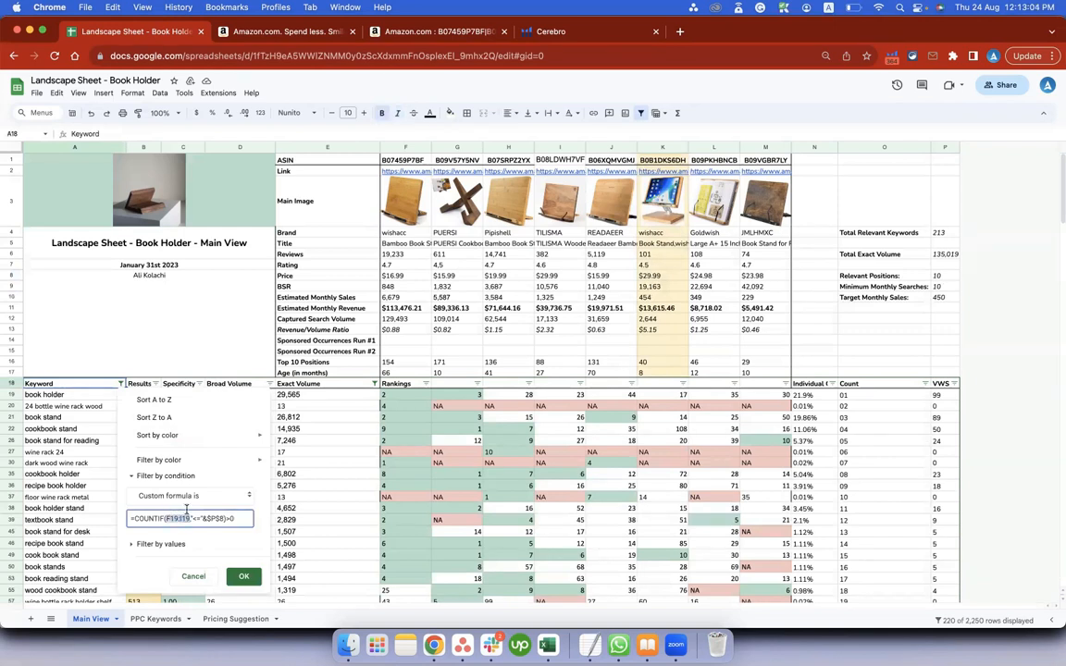
text(K19)
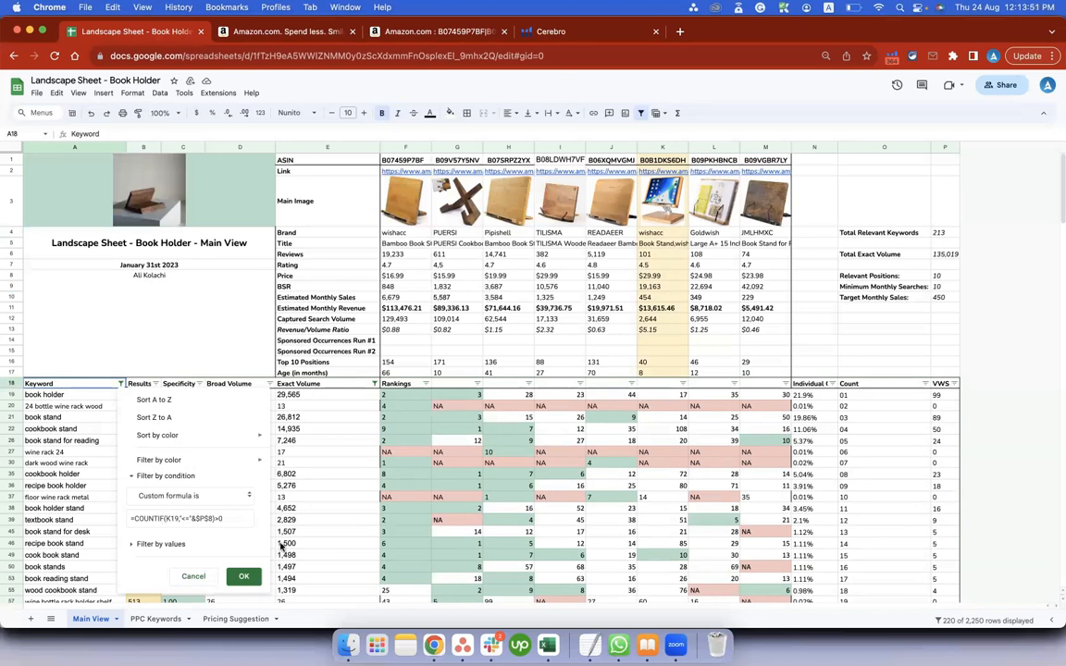
click(209, 516)
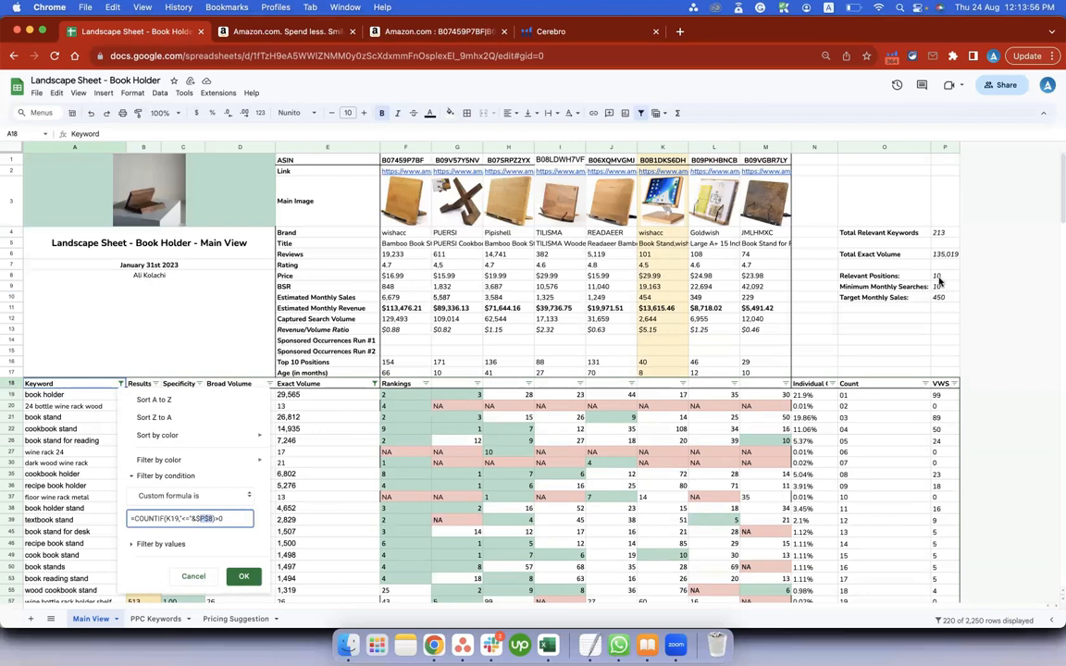
click(238, 578)
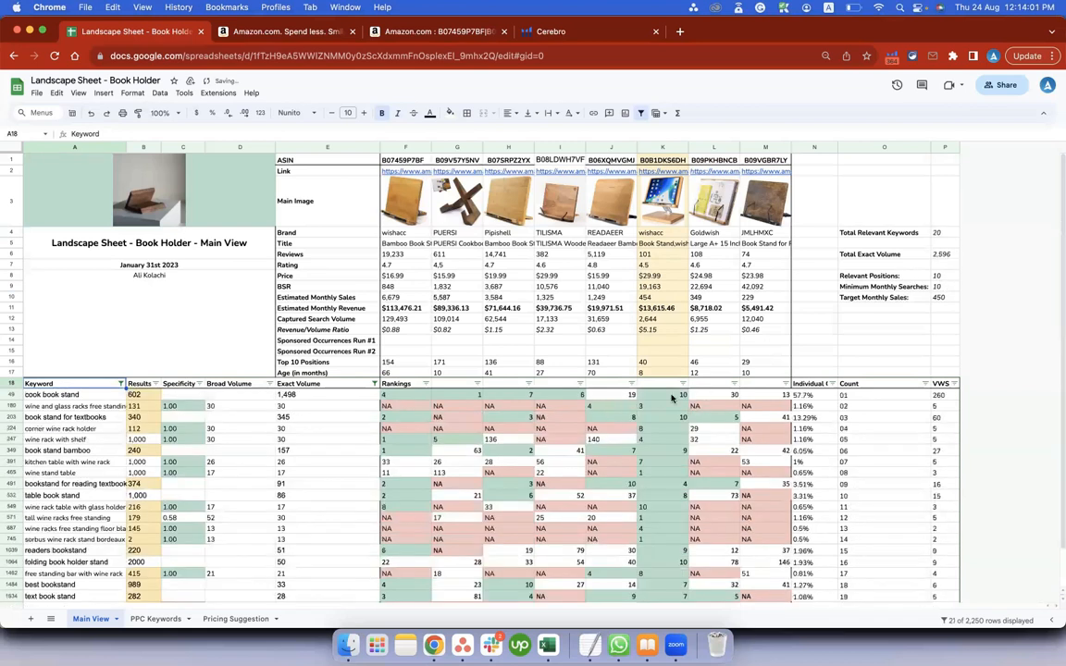
Compare the filtered keywords and column K rankings with the Minimum Monthly Searches and Relevant Positions settings.
drag(76, 396, 63, 596)
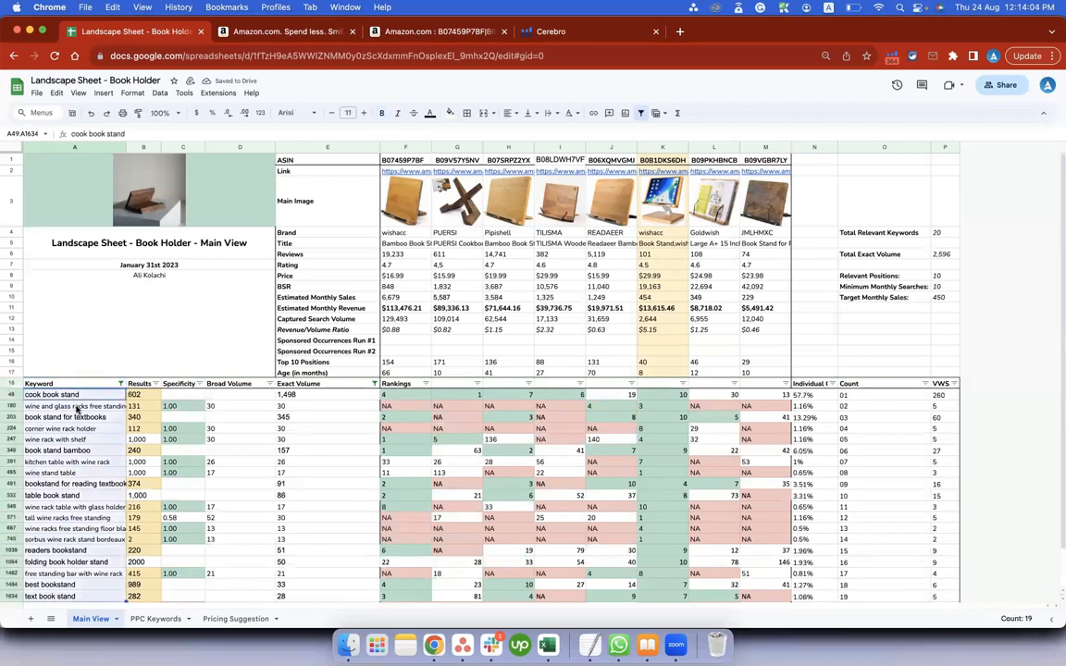
click(929, 288)
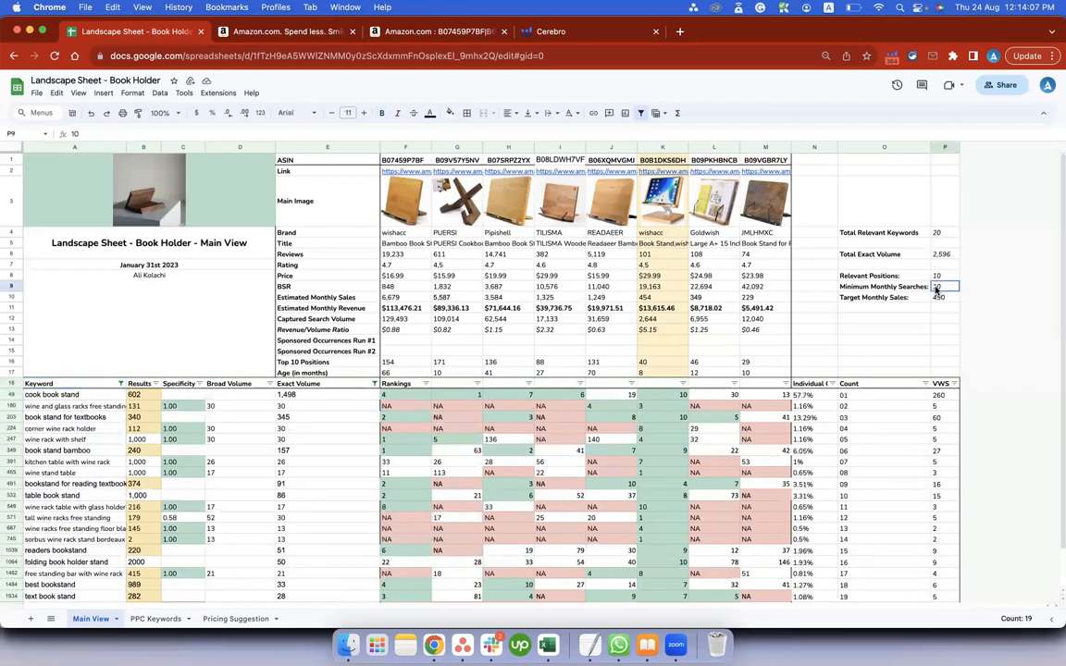
drag(663, 351, 662, 450)
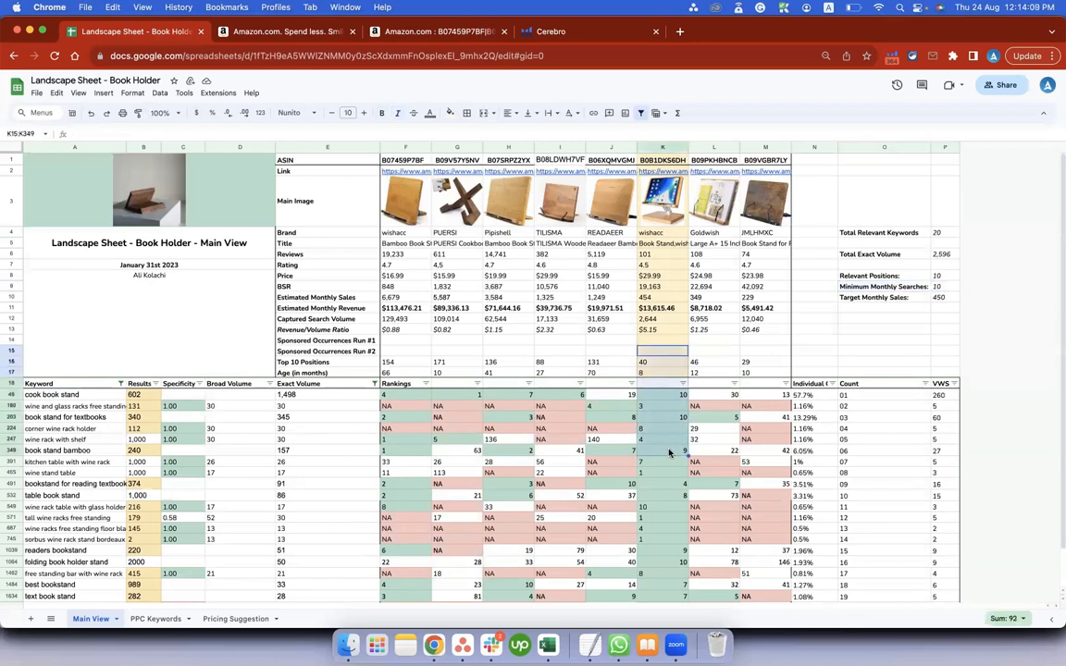
click(942, 277)
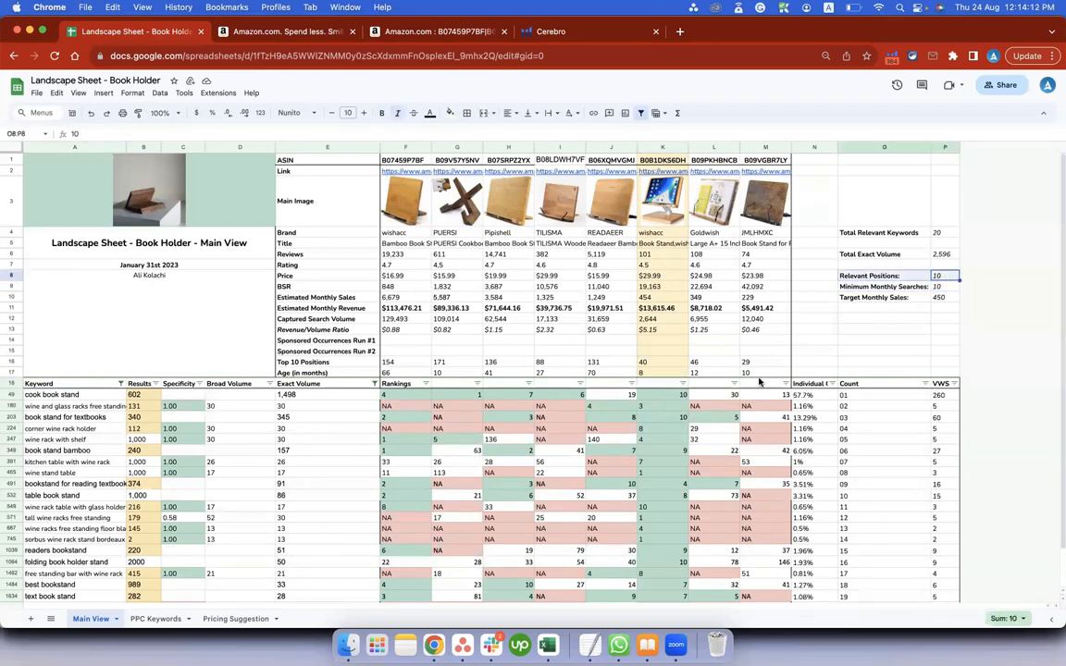
Select all filtered rankings in column K from K49 down and check them against Total Relevant Keywords.
click(662, 395)
key(ctrl+shift+Down)
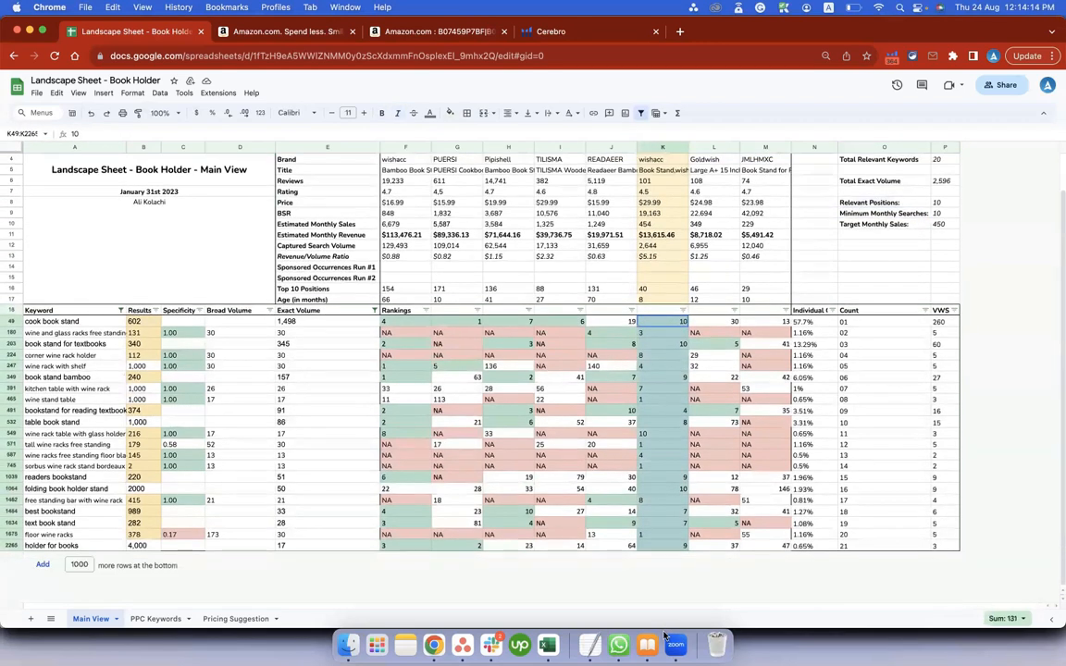
scroll(928, 222, up, 5)
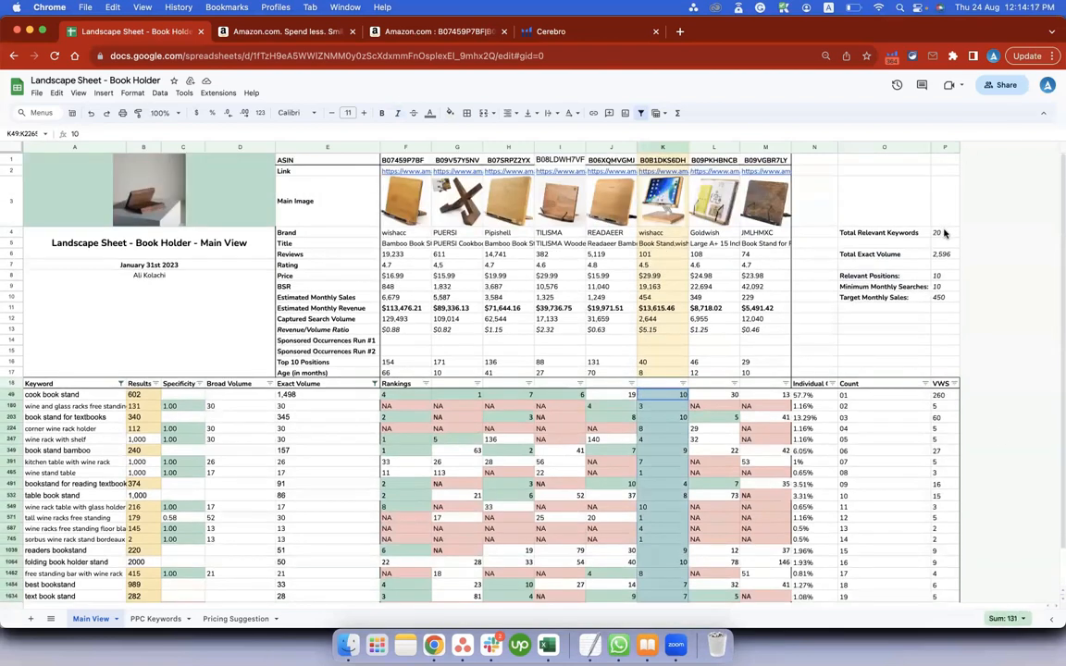
scroll(930, 230, down, 5)
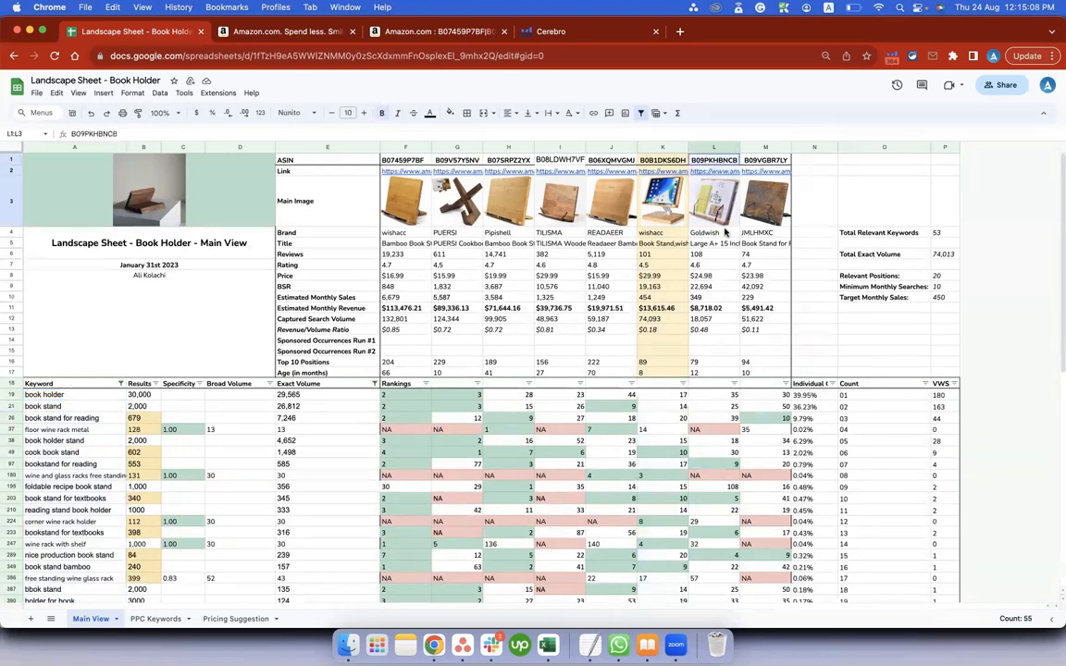
Highlight the details of product B09PKHBNCB in L1:L17 with a light green fill and reselect that range.
drag(715, 369, 716, 372)
click(450, 113)
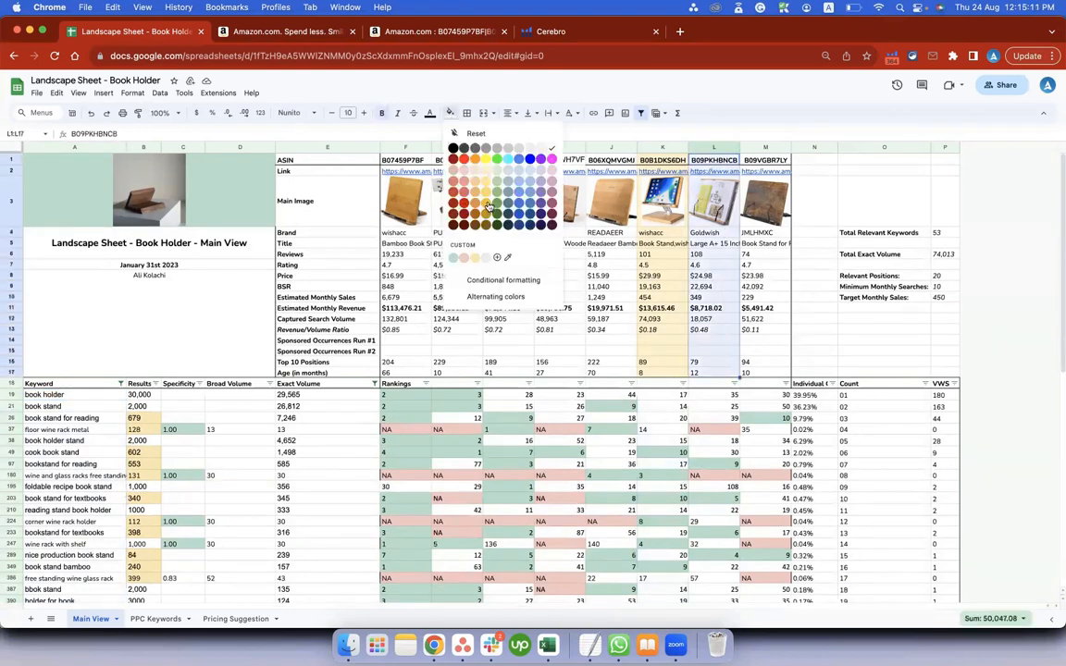
click(500, 172)
click(714, 275)
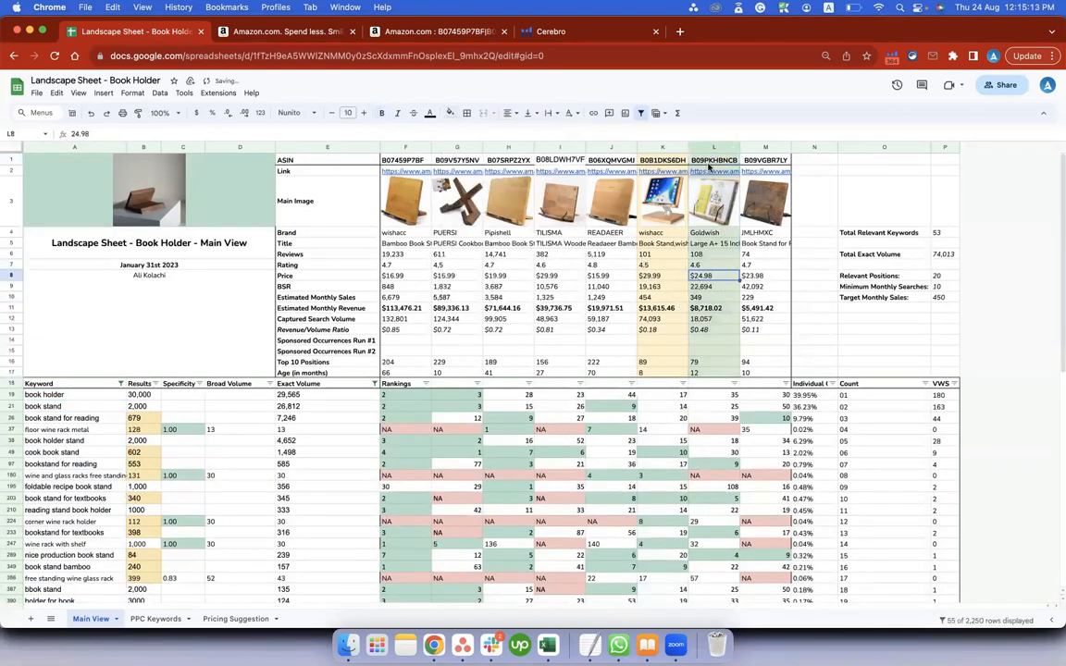
drag(709, 163, 715, 329)
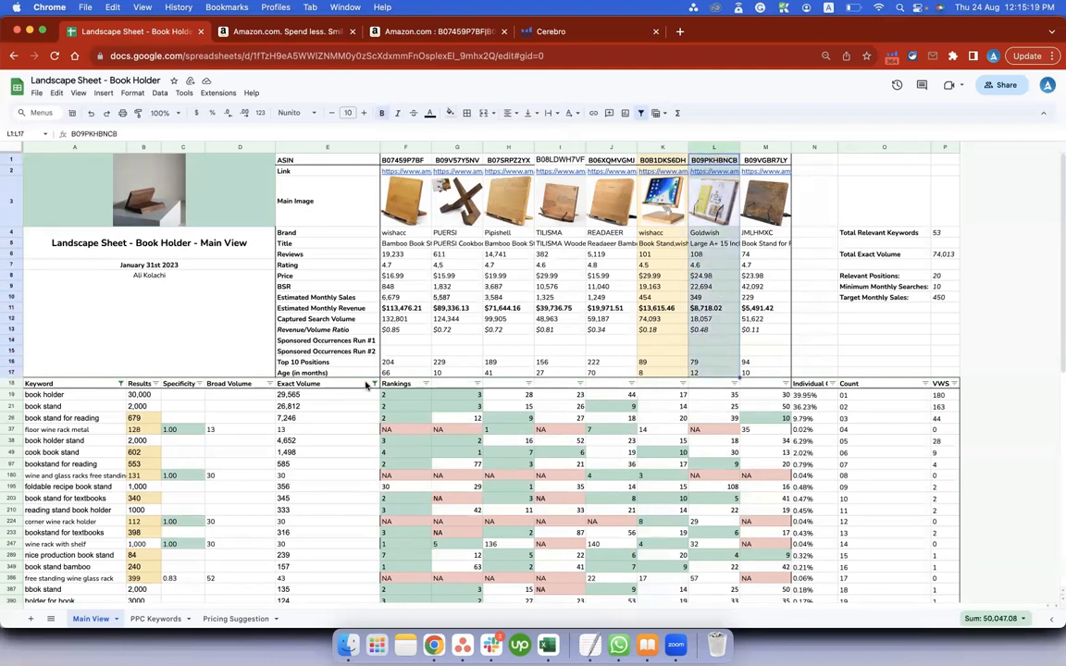
Change the Keyword filter's custom formula to =COUNTIF(L19,"<="&$P$8)>0, apply it and select the filtered column L rankings.
click(120, 383)
click(168, 518)
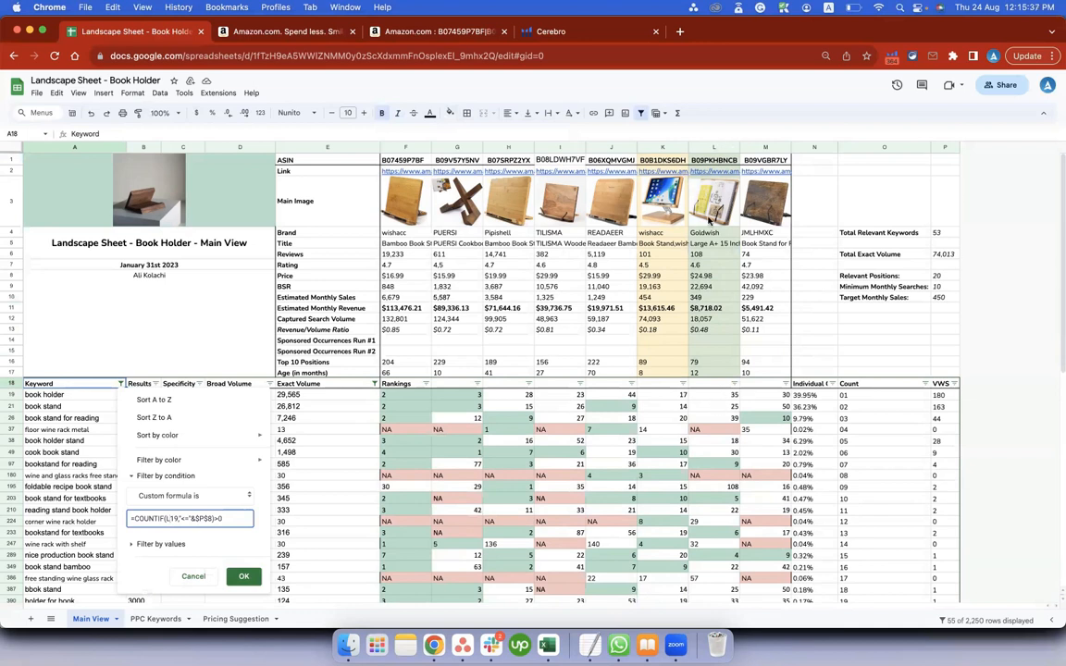
click(243, 576)
drag(713, 394, 712, 549)
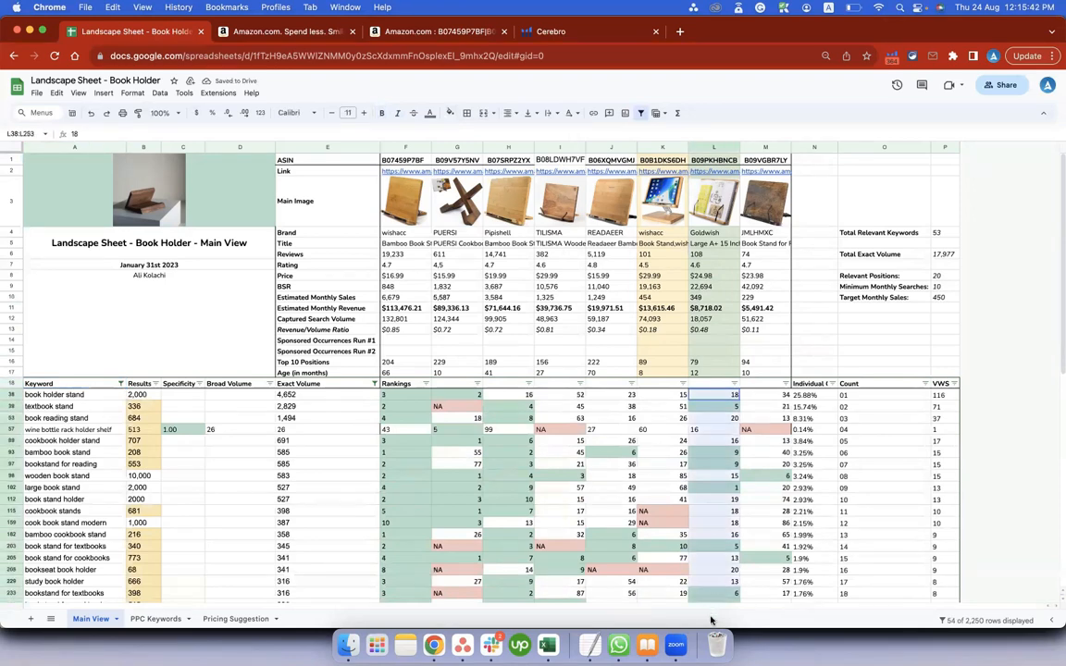
Set Relevant Positions to 10 and reapply the Keyword column's filter with its existing custom formula.
key(super+shift+Down)
scroll(714, 427, up, 15)
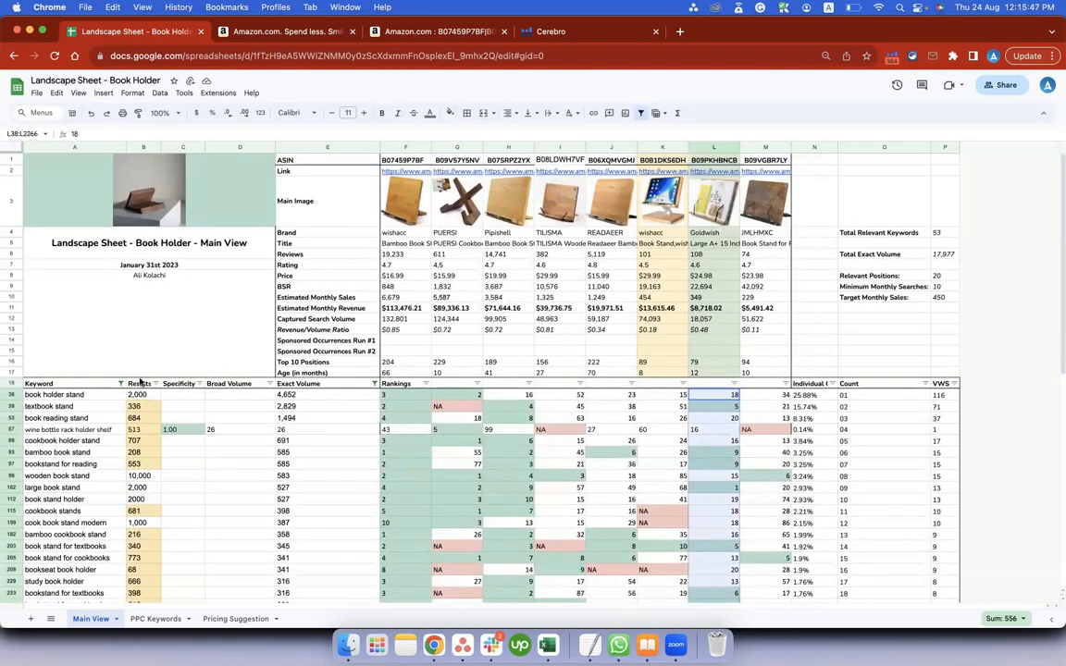
click(119, 384)
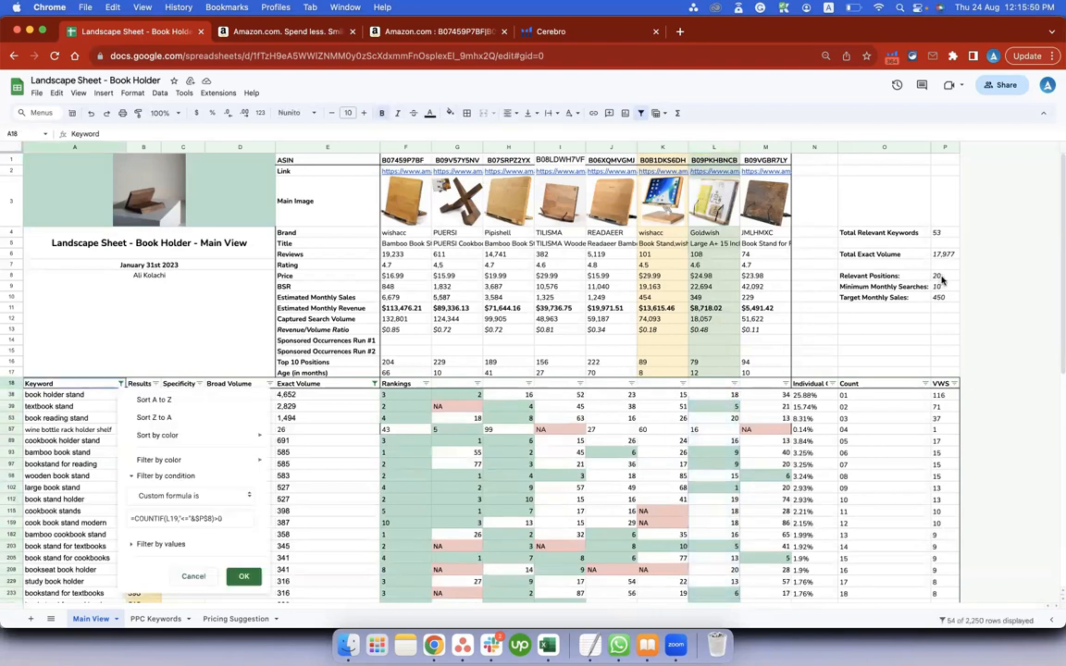
click(938, 275)
text(1)
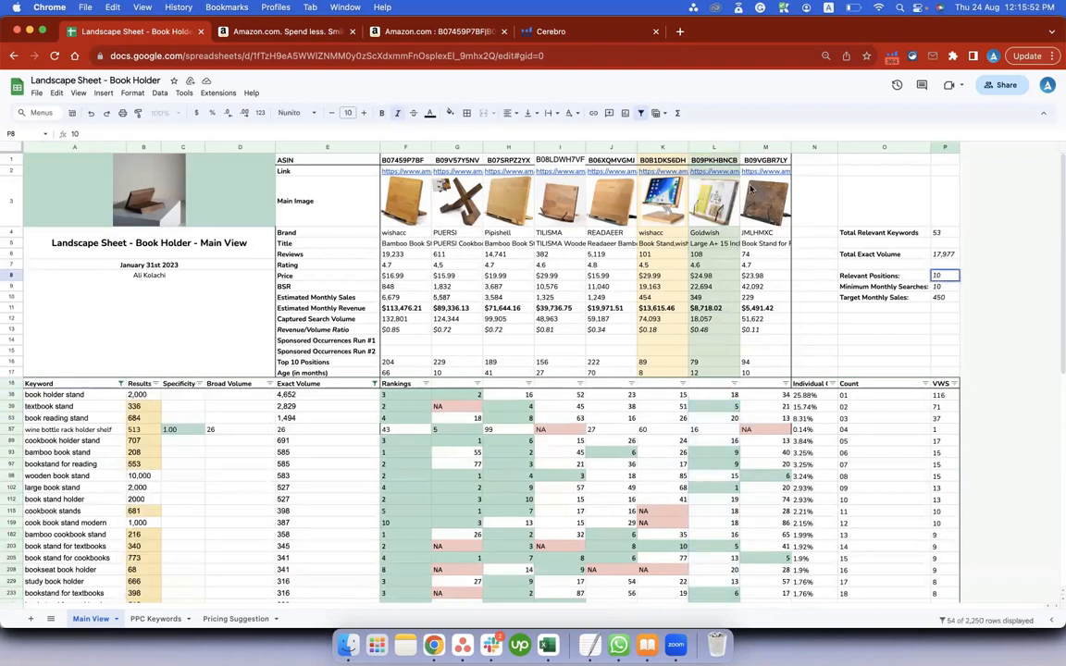
text(0)
key(Return)
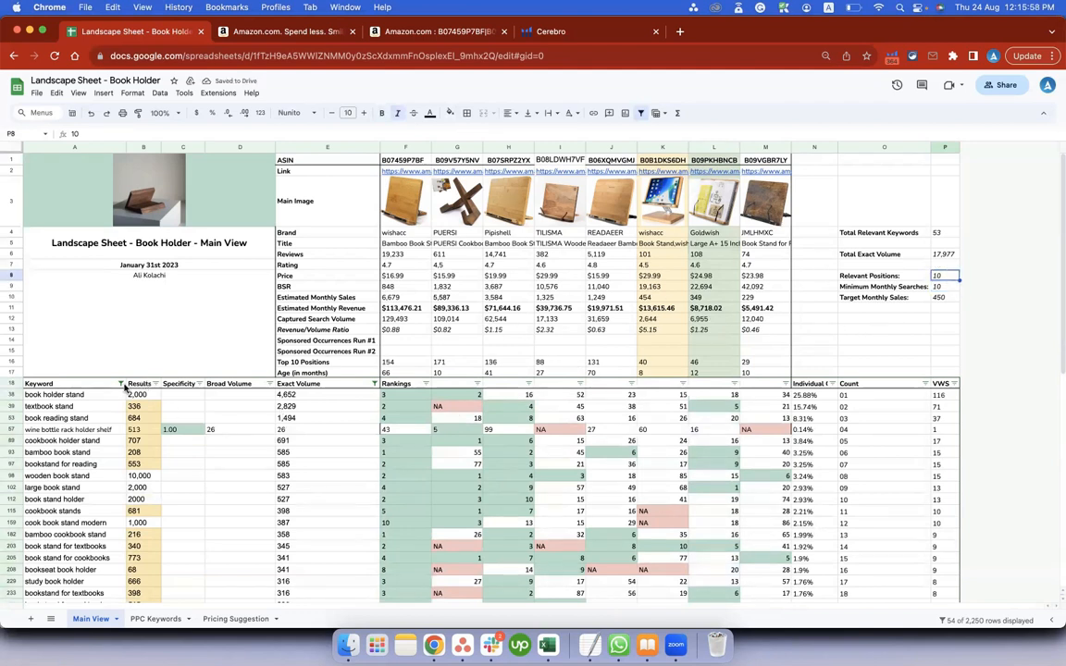
click(120, 384)
click(240, 575)
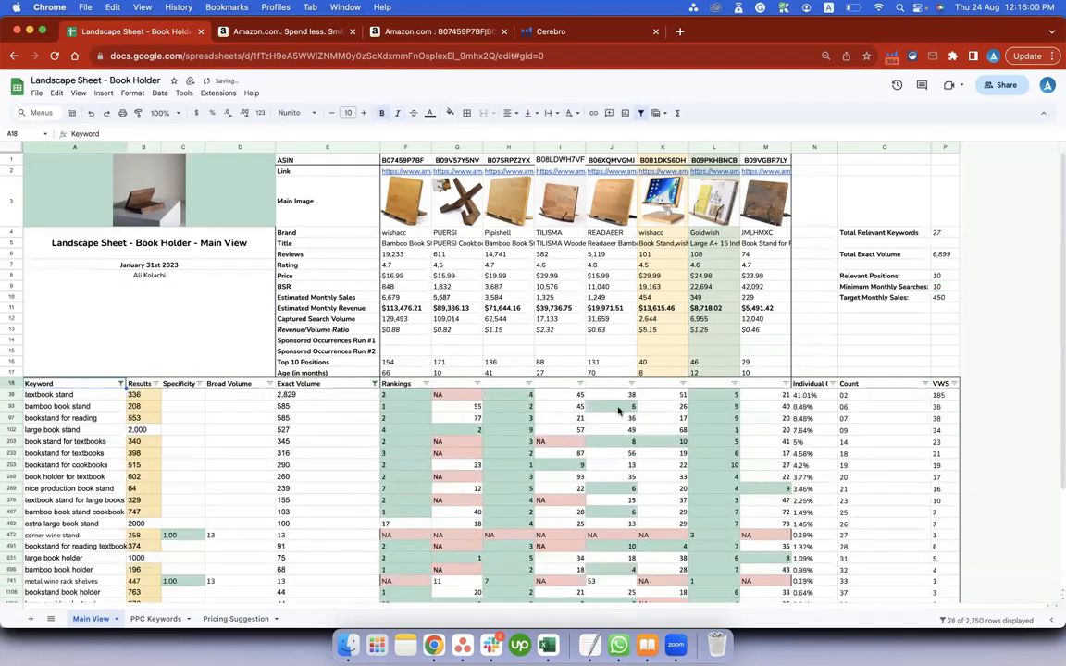
Select the filtered column L rankings and column A keywords, and check them against Total Relevant Keywords and Total Exact Volume.
drag(703, 398, 718, 638)
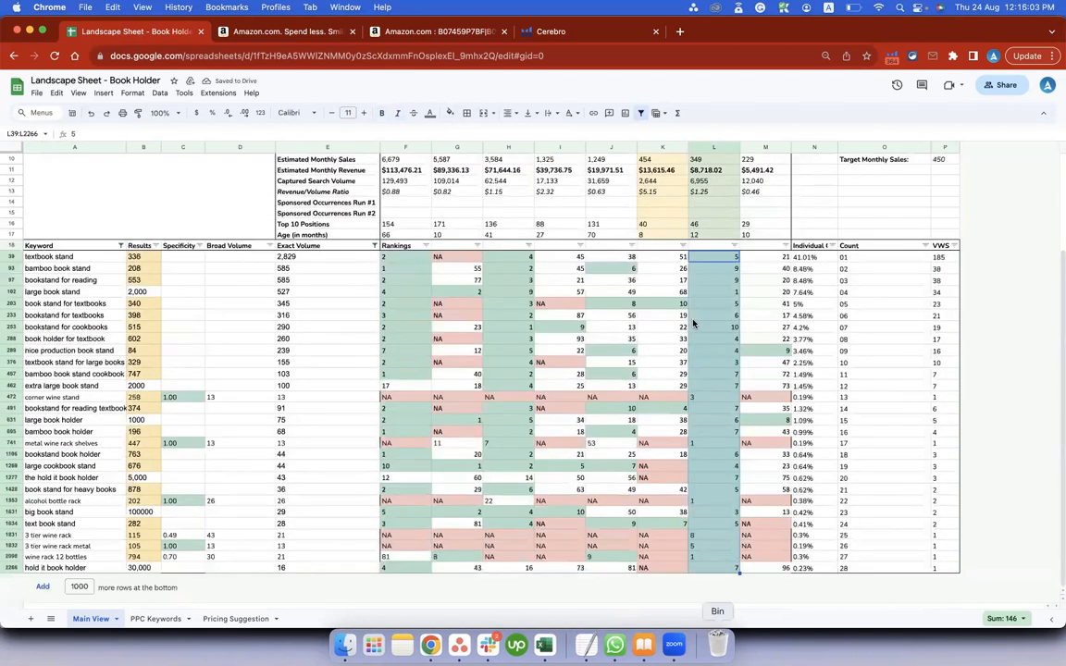
scroll(692, 321, up, 3)
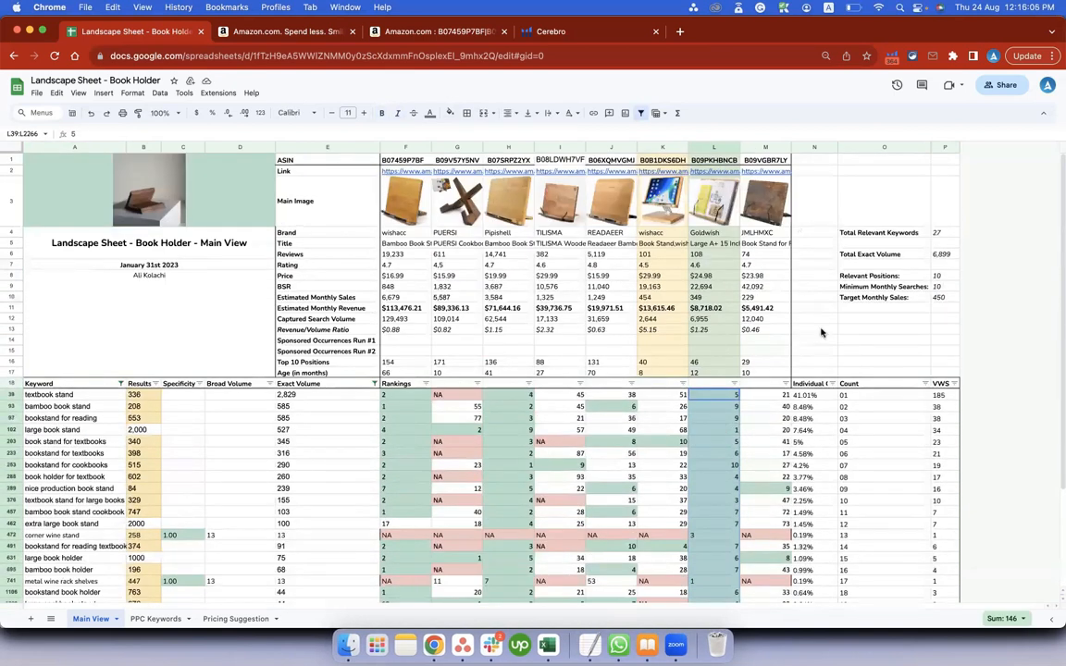
click(939, 233)
click(944, 255)
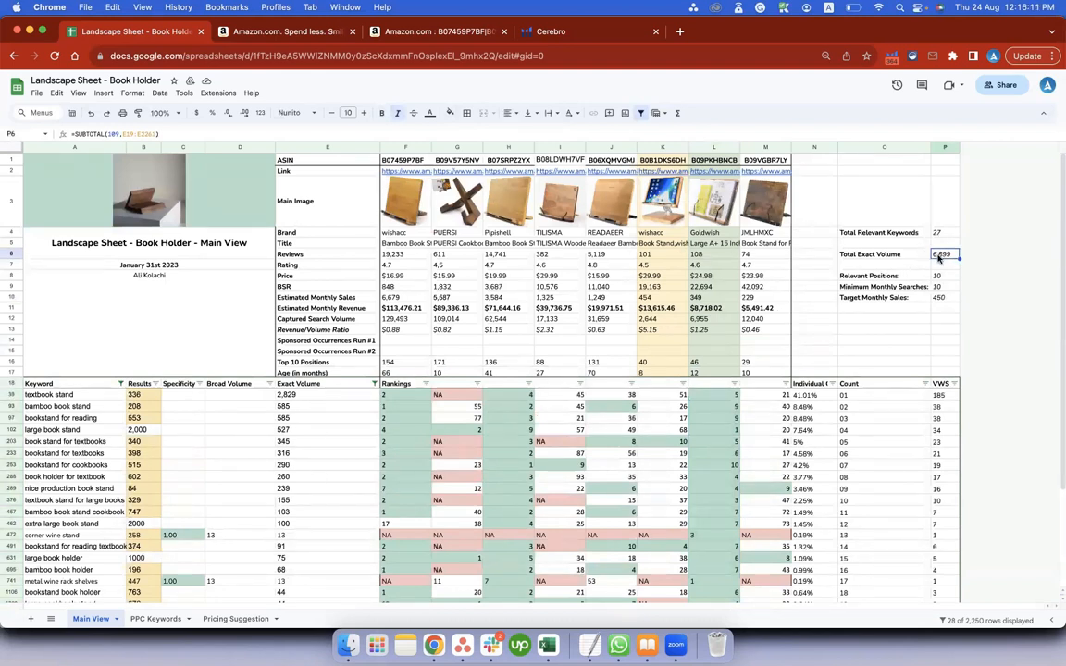
drag(42, 394, 41, 606)
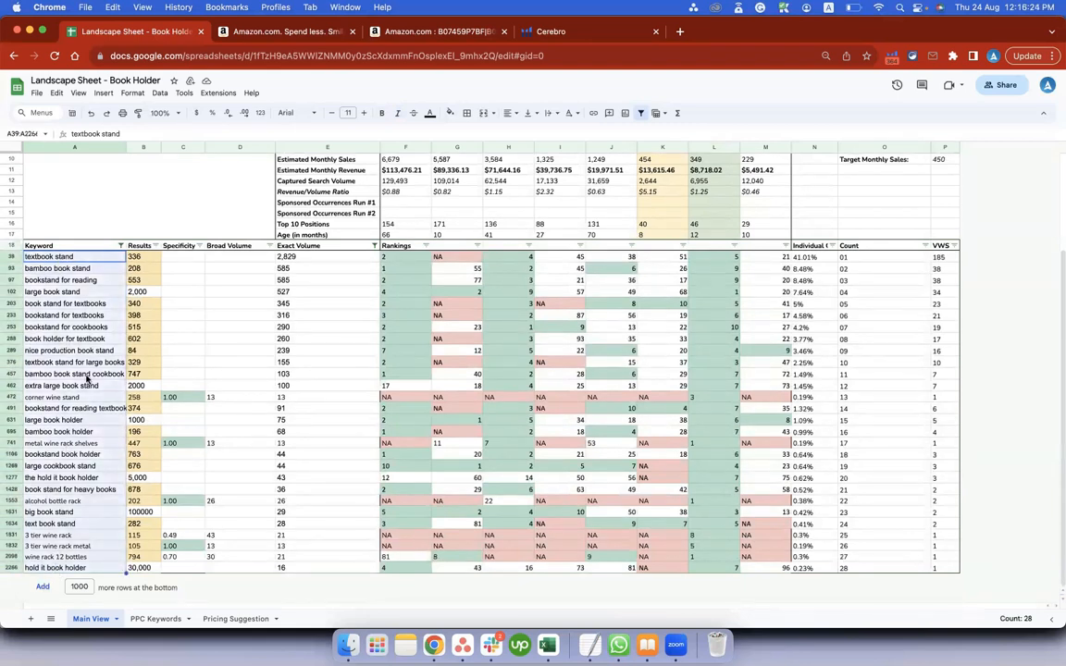
scroll(564, 373, up, 5)
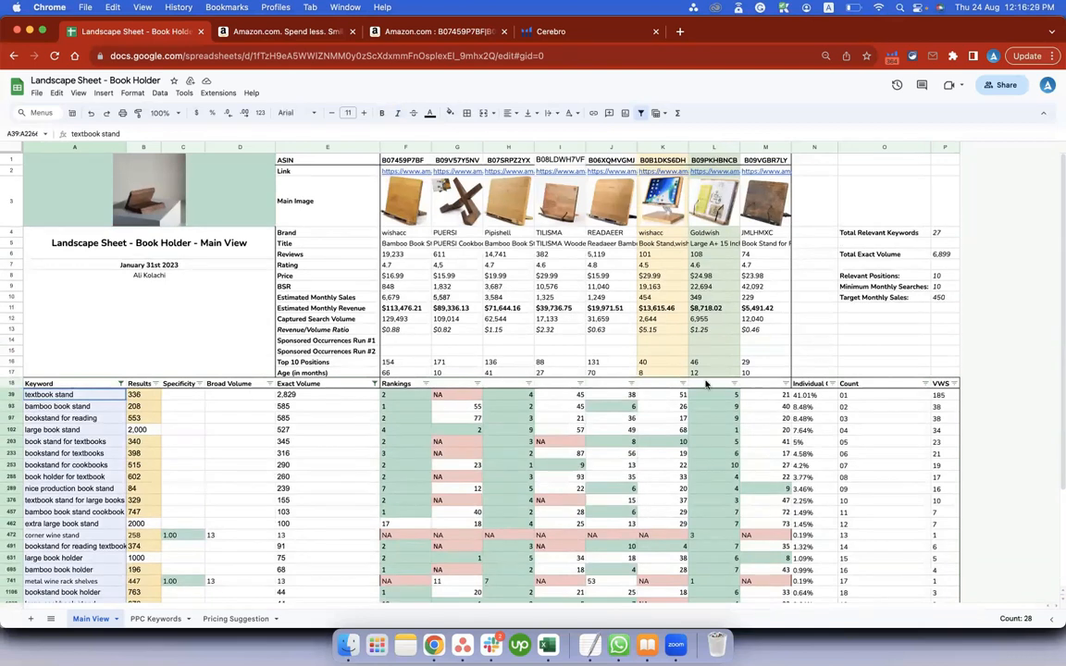
scroll(51, 407, down, 3)
scroll(878, 312, up, 3)
Point out the main images of the first three competitors in F3:H3 and the Relevant Positions value.
click(413, 215)
drag(415, 214, 501, 213)
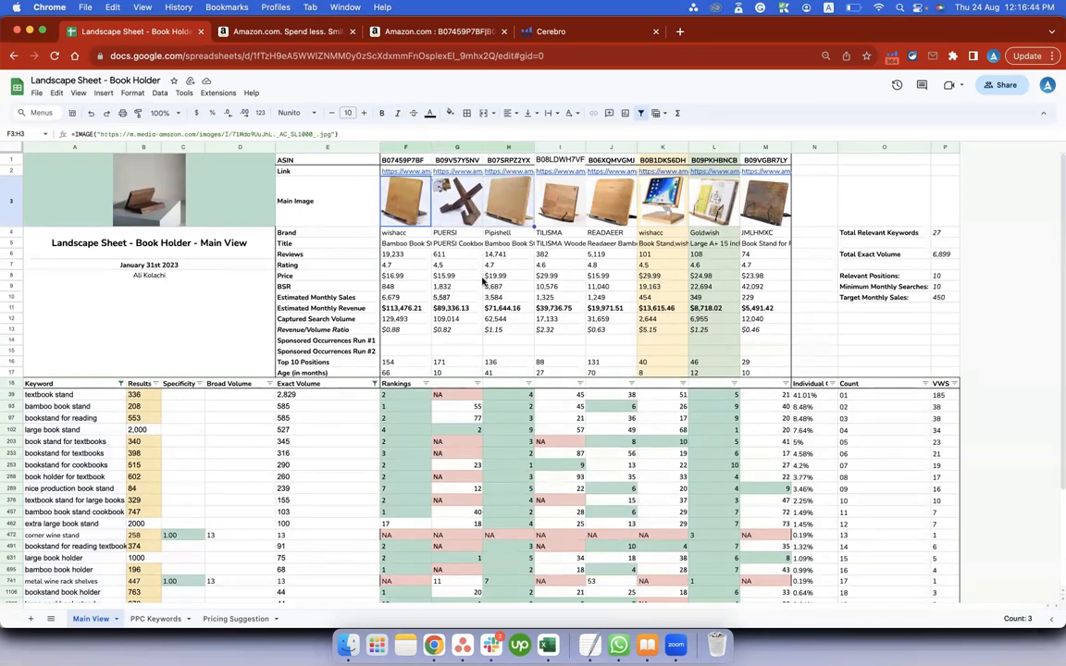
click(944, 277)
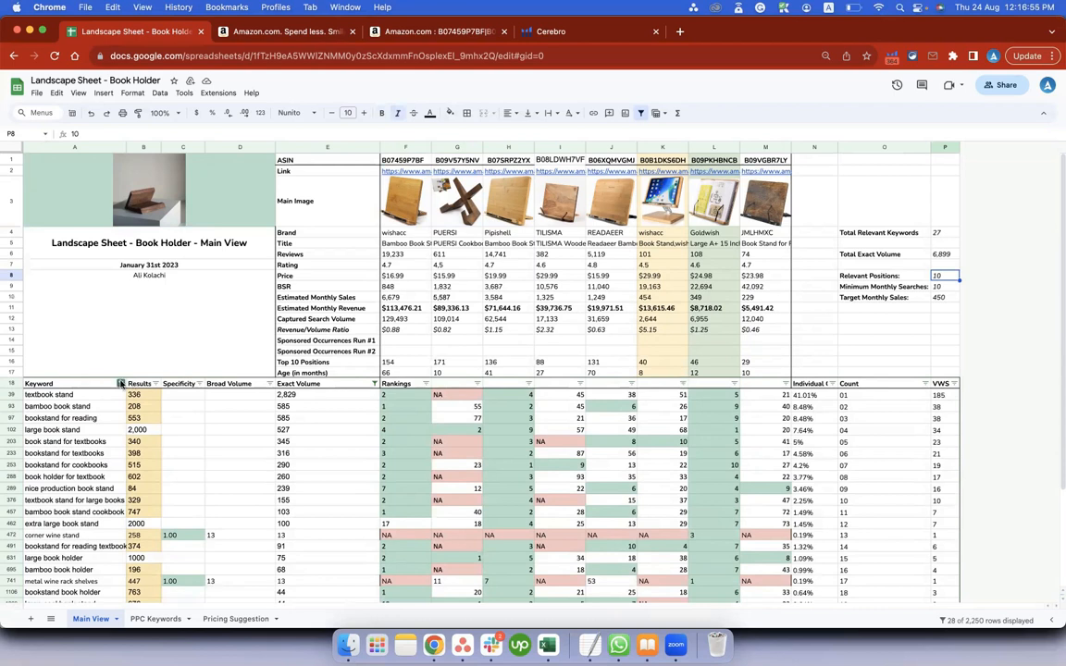
Change the Keyword filter's custom formula to =COUNTIF(F19:H19,"<="&$P$8)>0 and apply it, accepting the edit to the protected range.
click(121, 383)
click(172, 517)
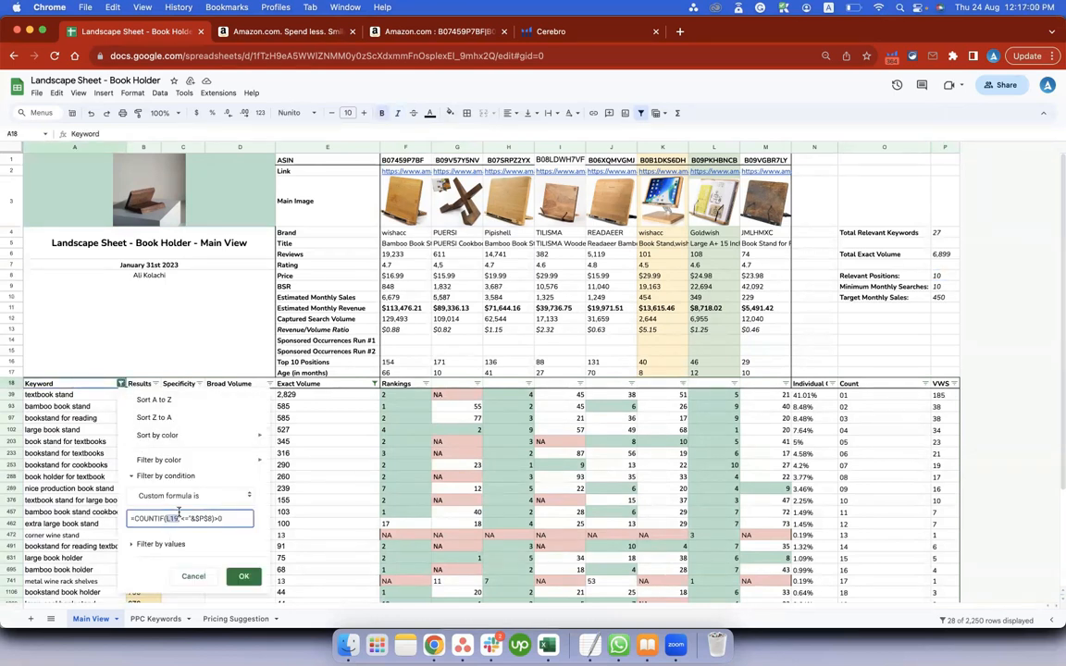
text(F19:h19)
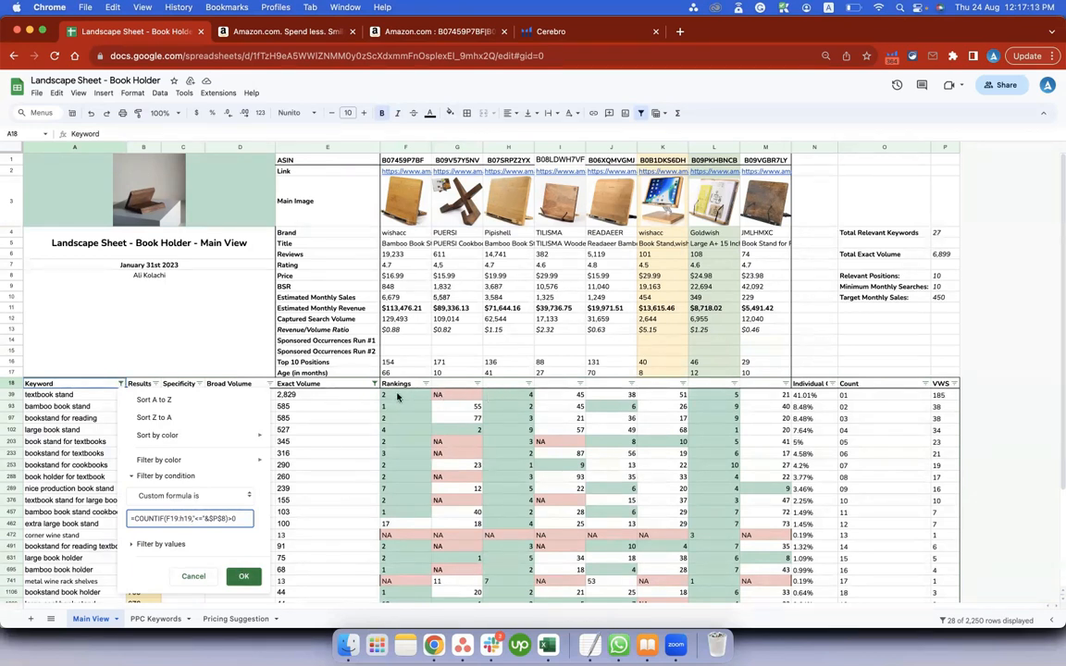
click(243, 577)
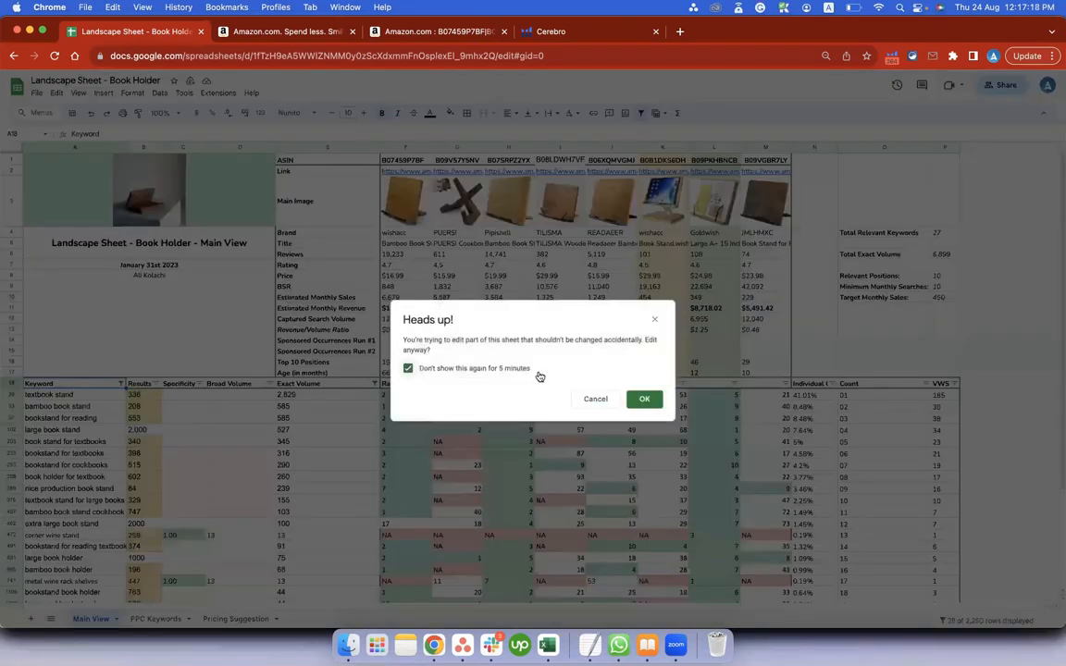
click(621, 404)
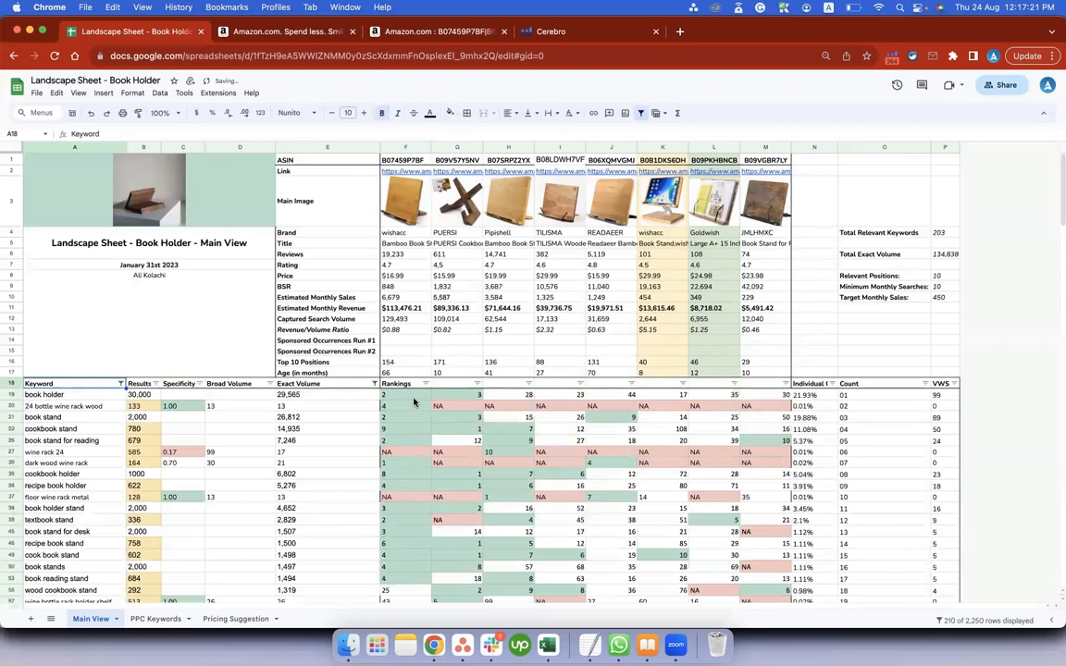
click(120, 383)
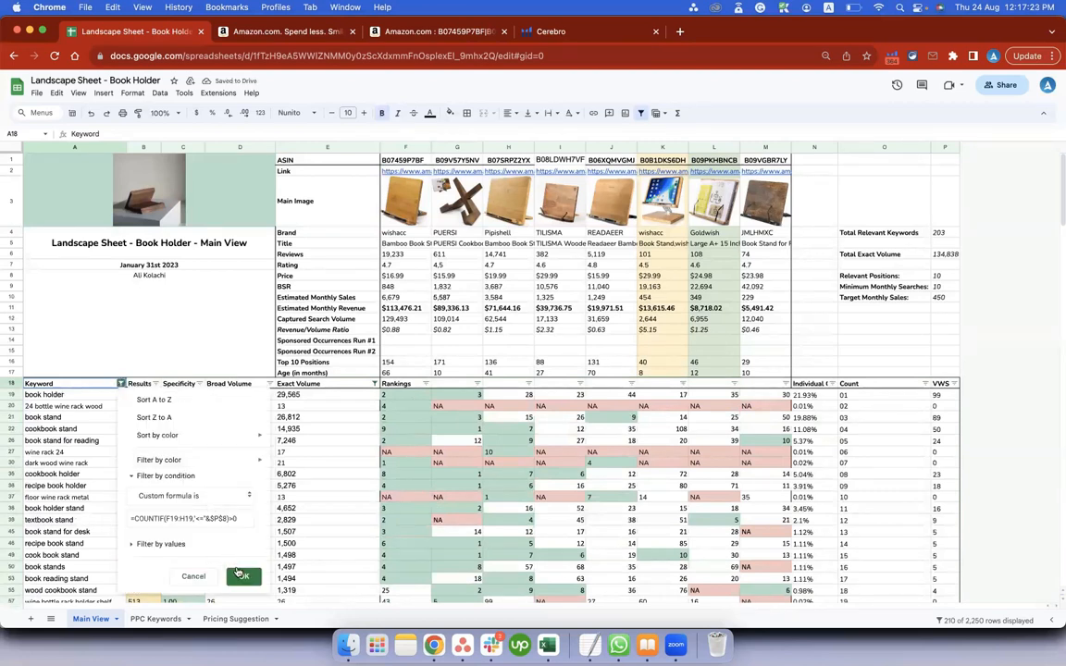
click(239, 576)
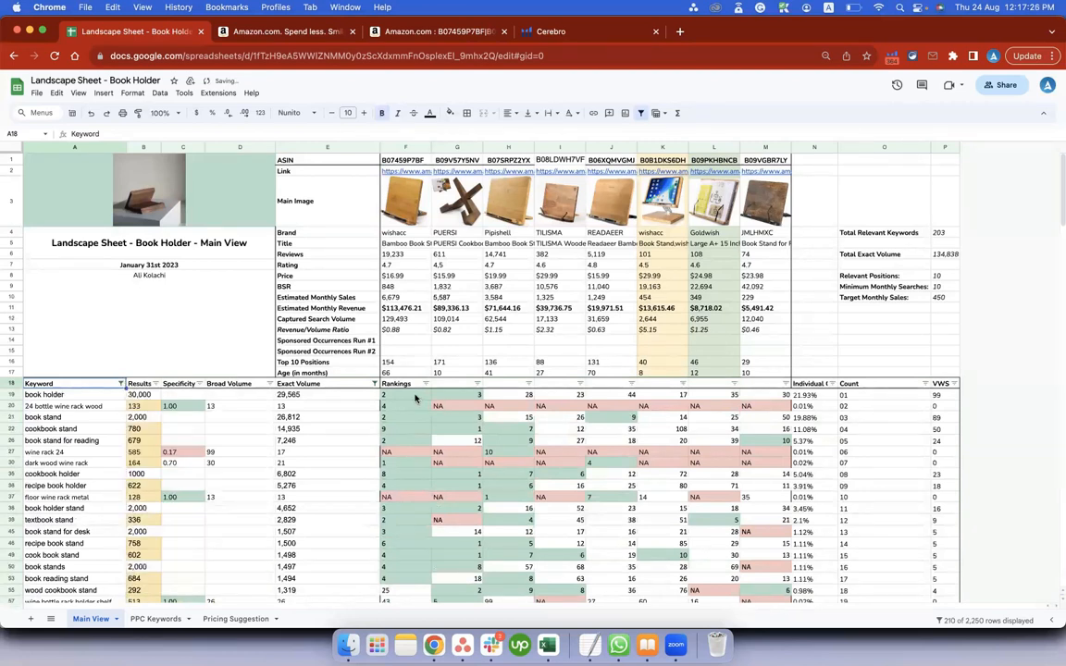
Select columns F:H and F19:H19, and apply the Keyword filter with the custom formula =COUNTIF(F19:H19,"<="&$P$8)>2.
drag(407, 148, 504, 148)
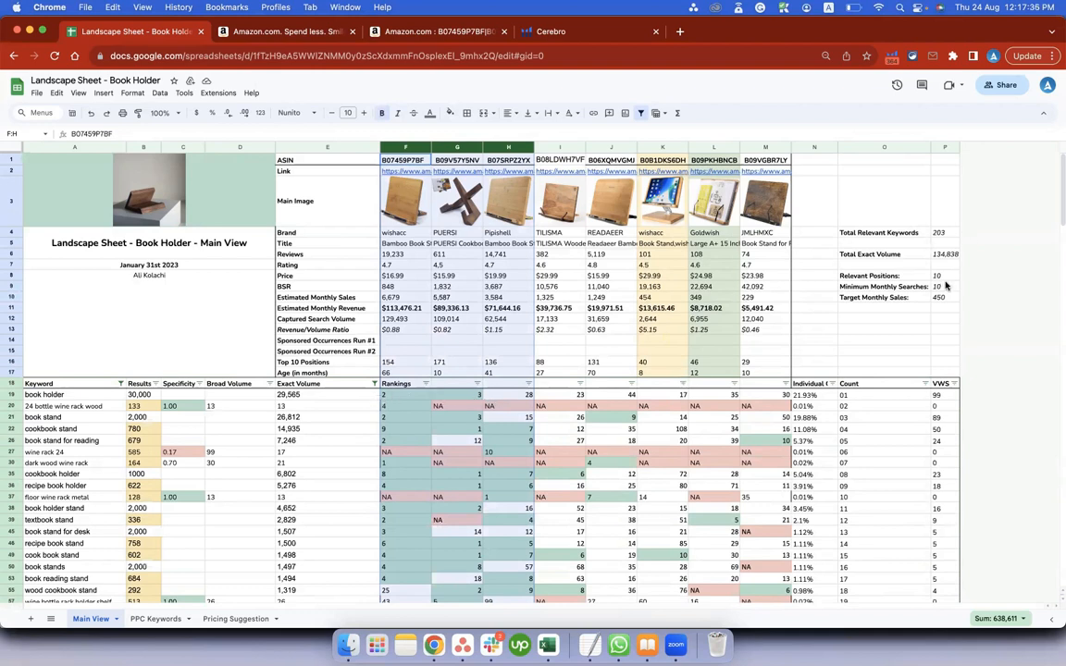
drag(412, 400, 512, 397)
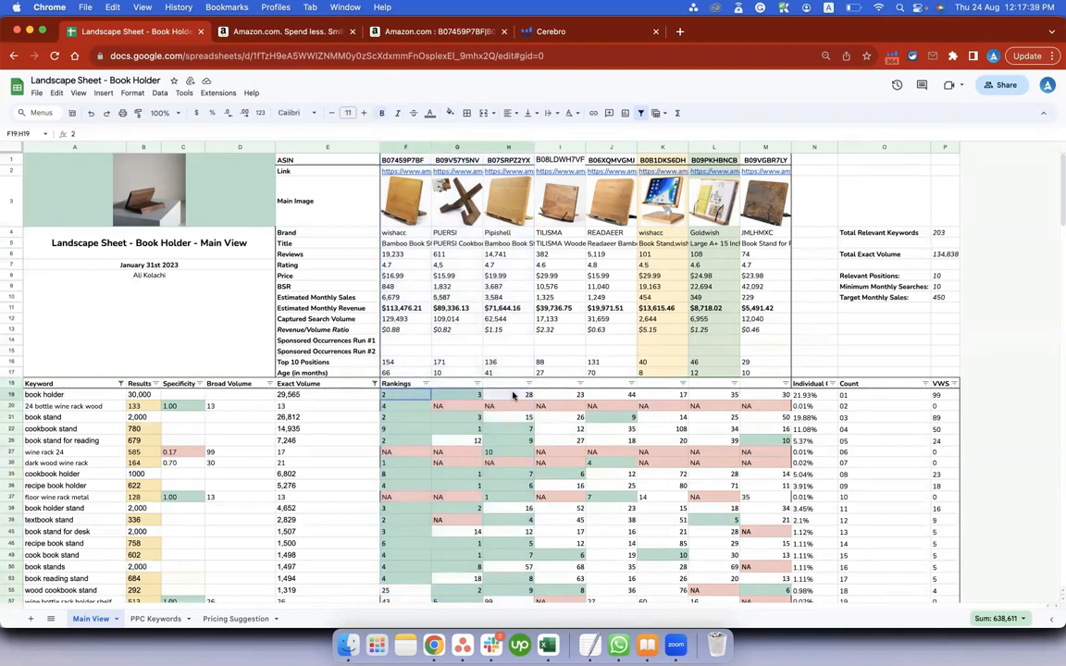
click(120, 388)
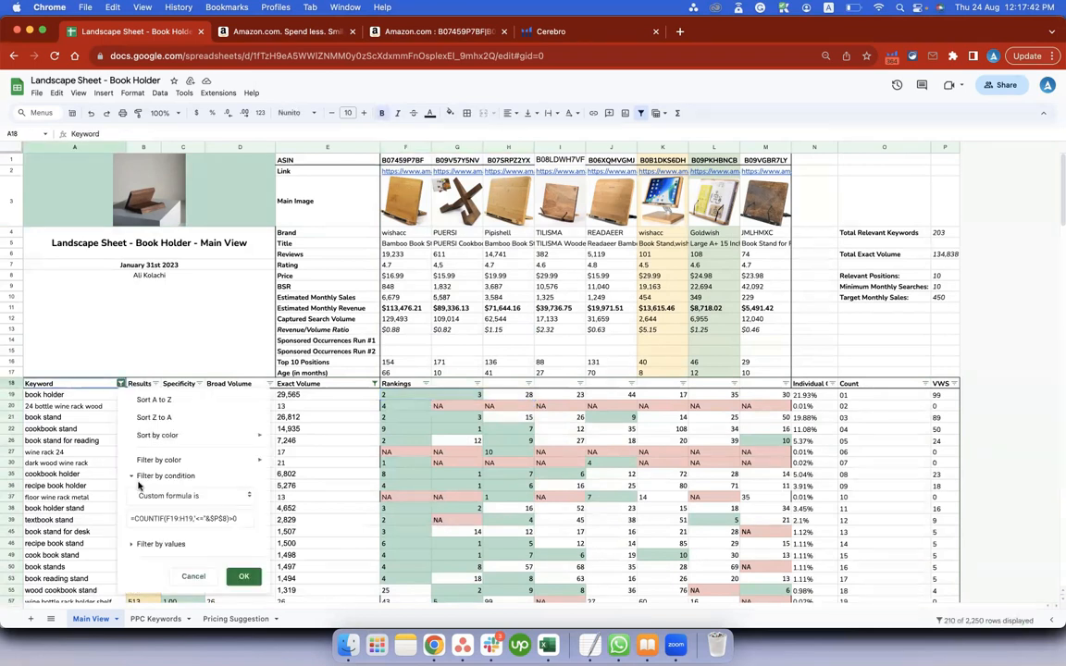
click(237, 519)
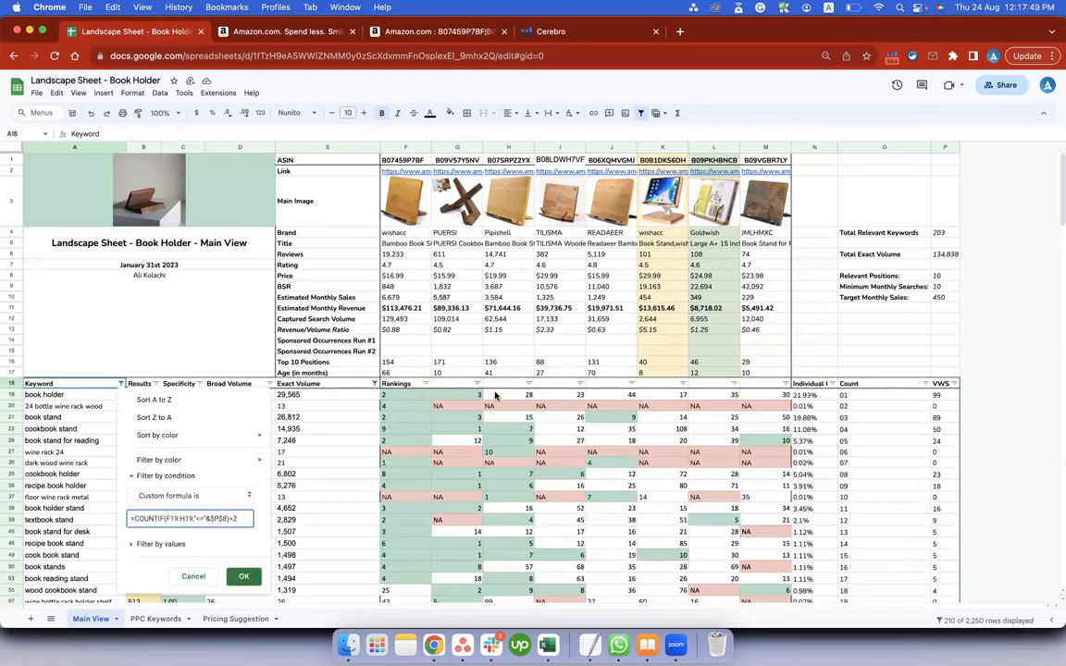
click(242, 577)
Compare the filtered rankings of the first three competitors in columns F to H with Relevant Positions and Total Relevant Keywords.
drag(409, 394, 509, 392)
drag(406, 411, 500, 411)
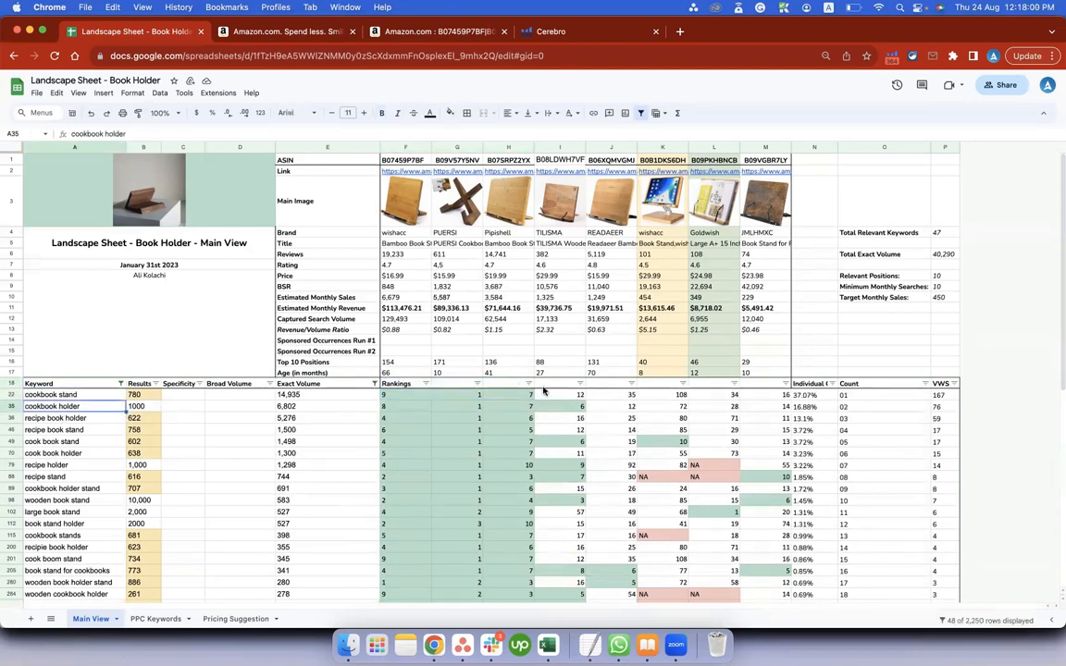
click(944, 275)
click(455, 419)
key(shift+super+Down)
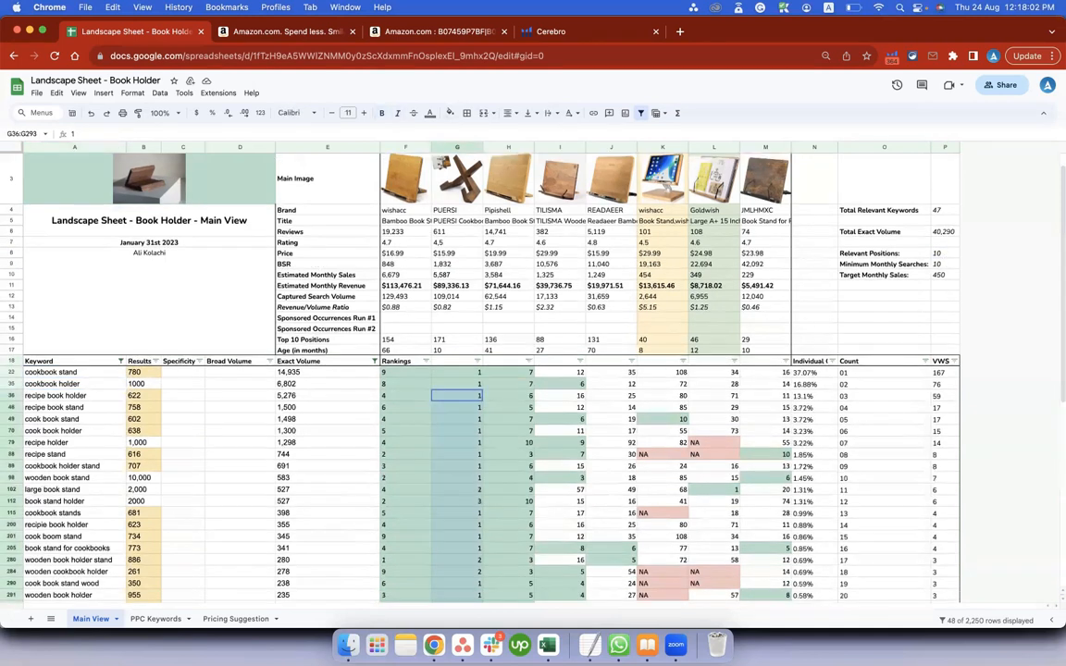
drag(61, 568, 85, 139)
click(944, 234)
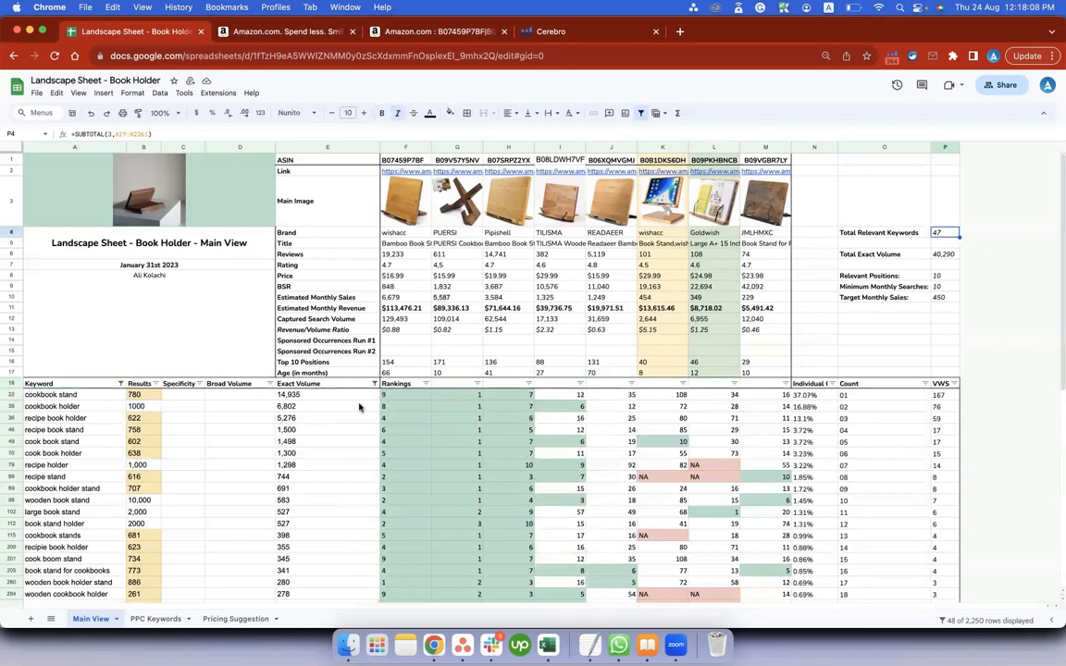
drag(400, 398, 524, 398)
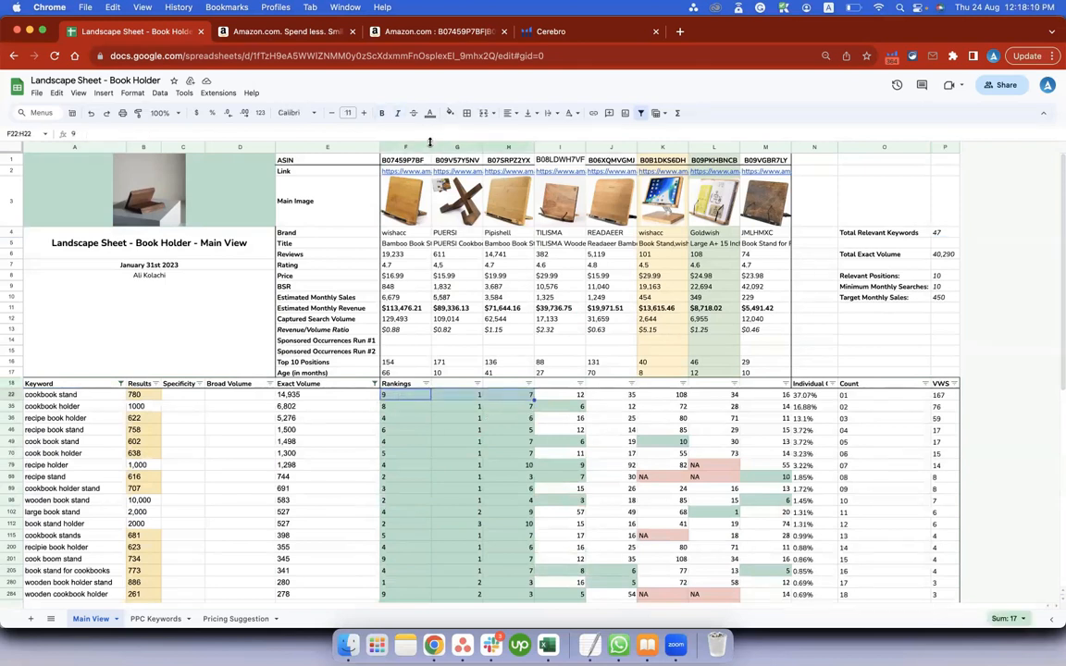
Set Relevant Positions to 5 and reapply the Keyword filter for the three competitors in F to H.
click(953, 277)
text(5)
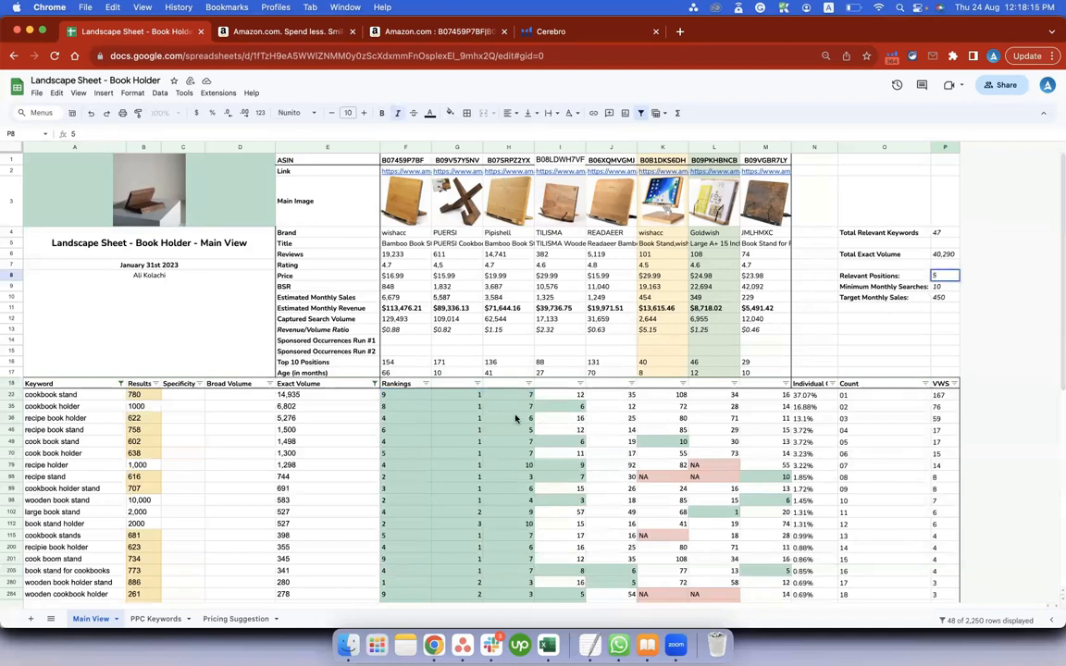
click(451, 408)
drag(400, 395, 517, 395)
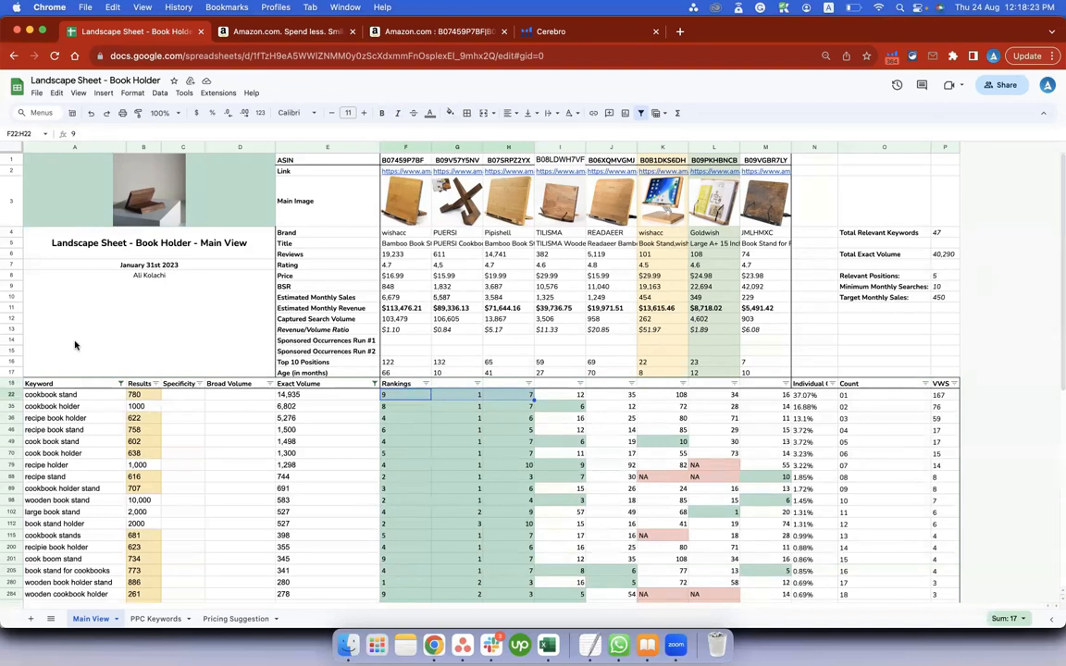
click(120, 384)
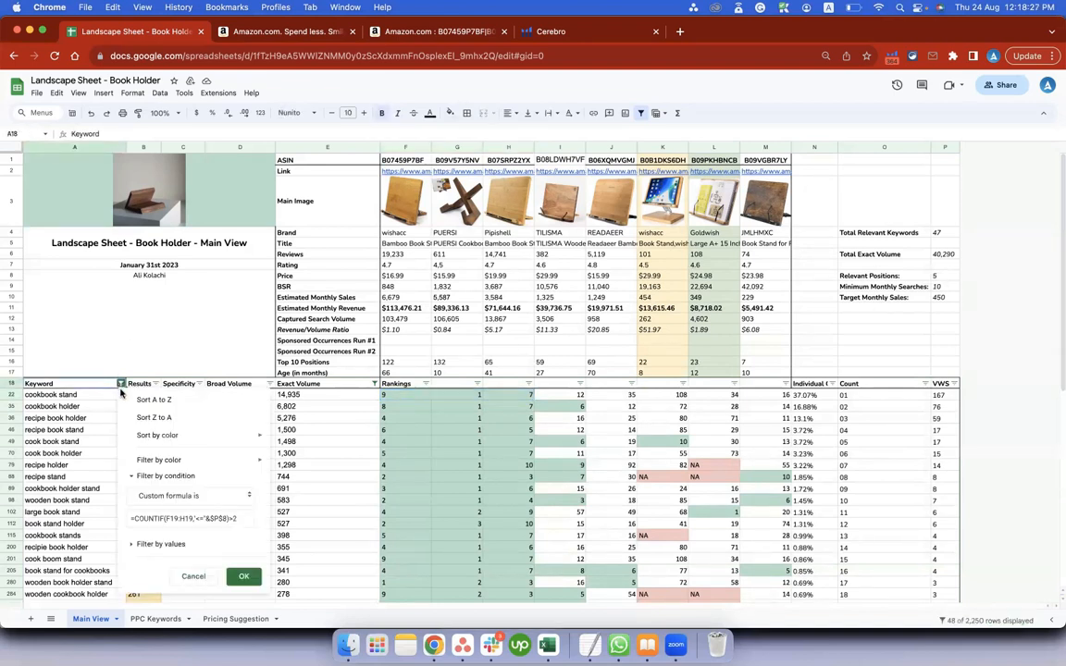
click(244, 577)
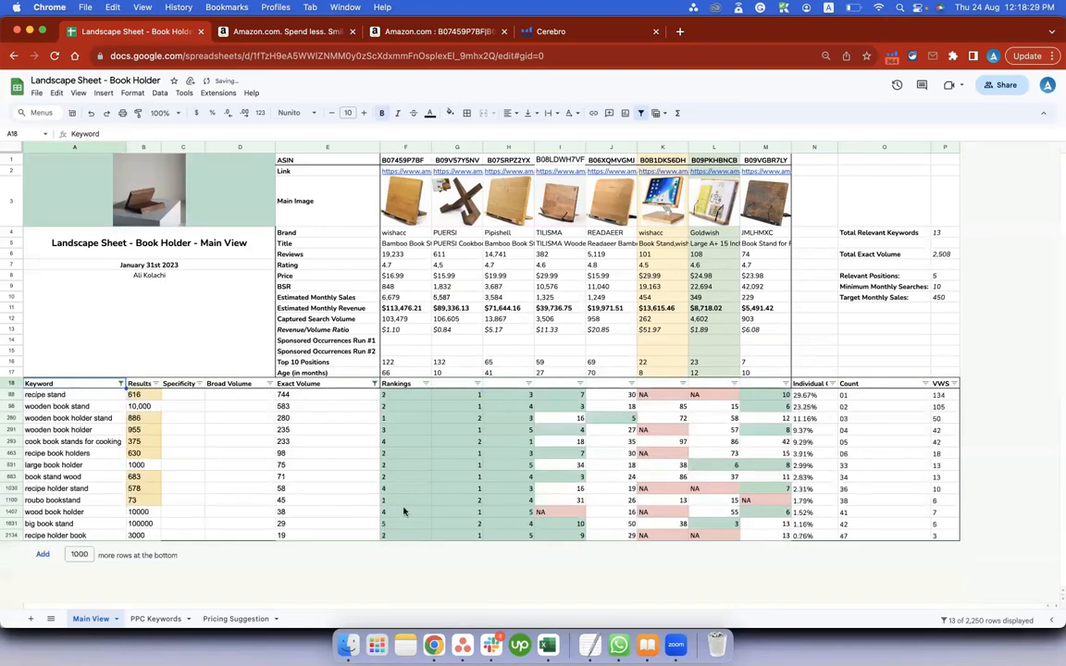
Check Total Relevant Keywords, then examine the filtered keywords and their rankings in columns F and G from row 88 down.
click(939, 233)
drag(404, 395, 527, 396)
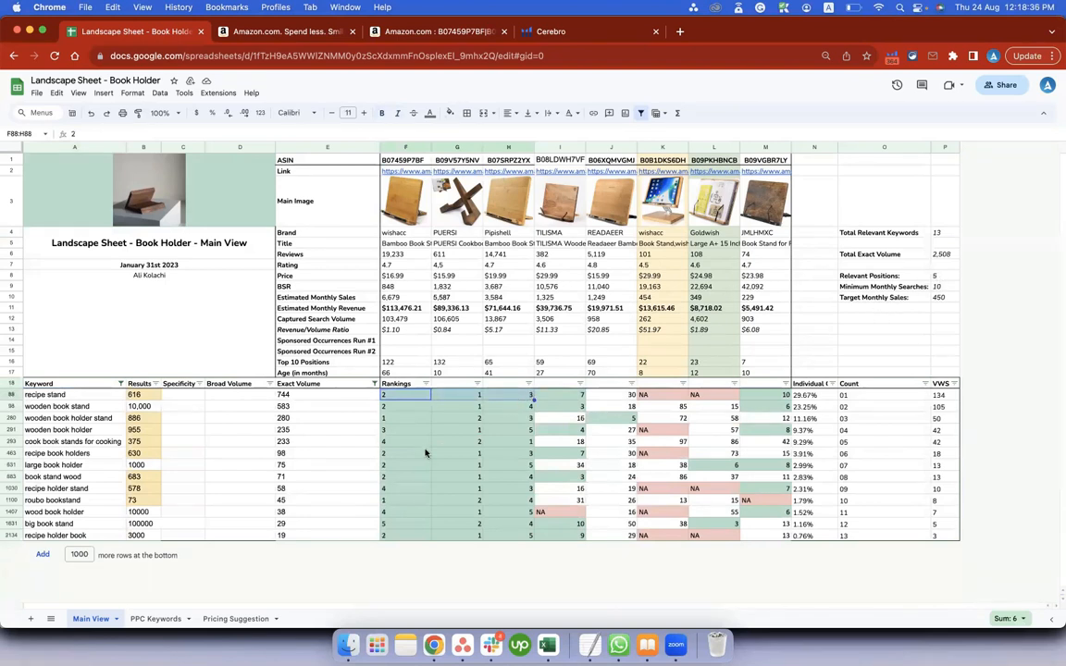
click(406, 150)
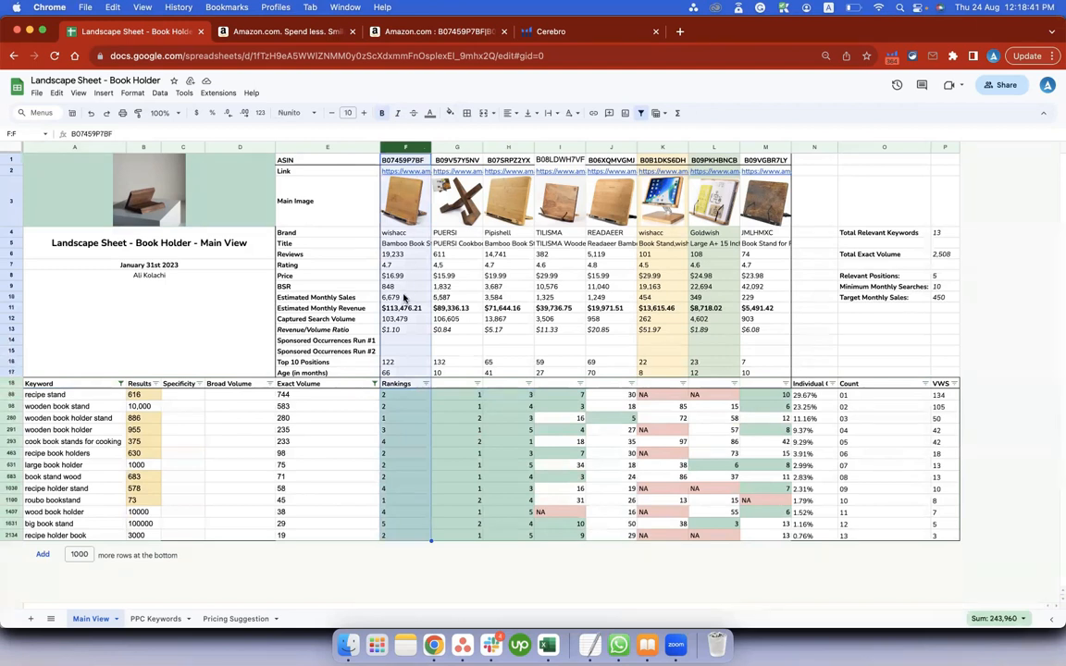
click(91, 396)
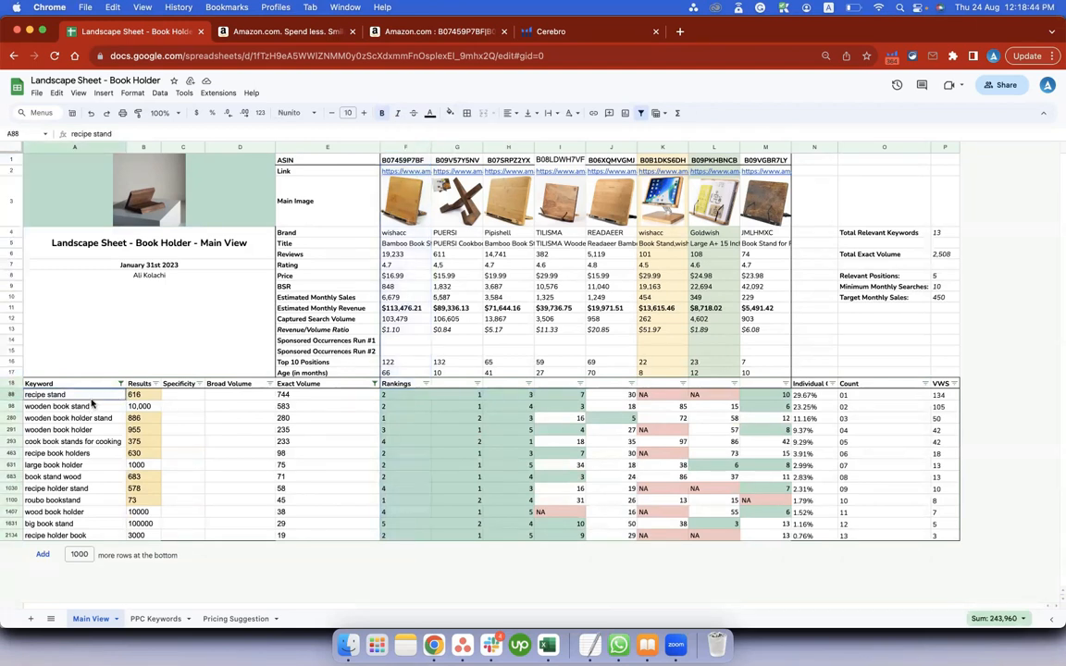
key(super+shift+Down)
click(400, 397)
key(super+shift+Down)
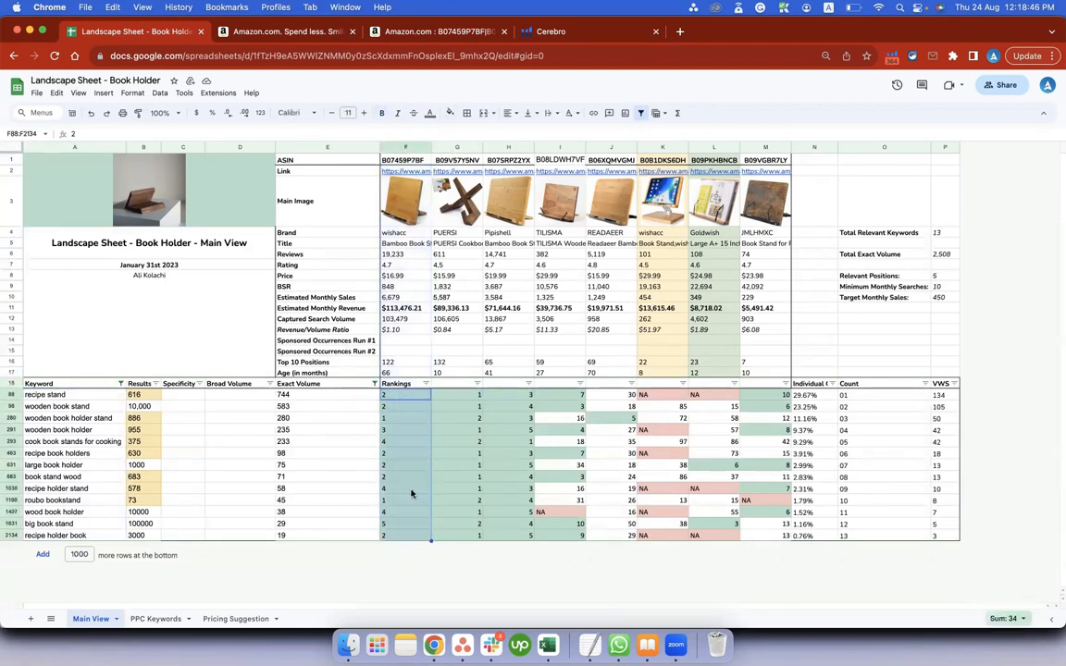
click(471, 396)
key(super+shift+Down)
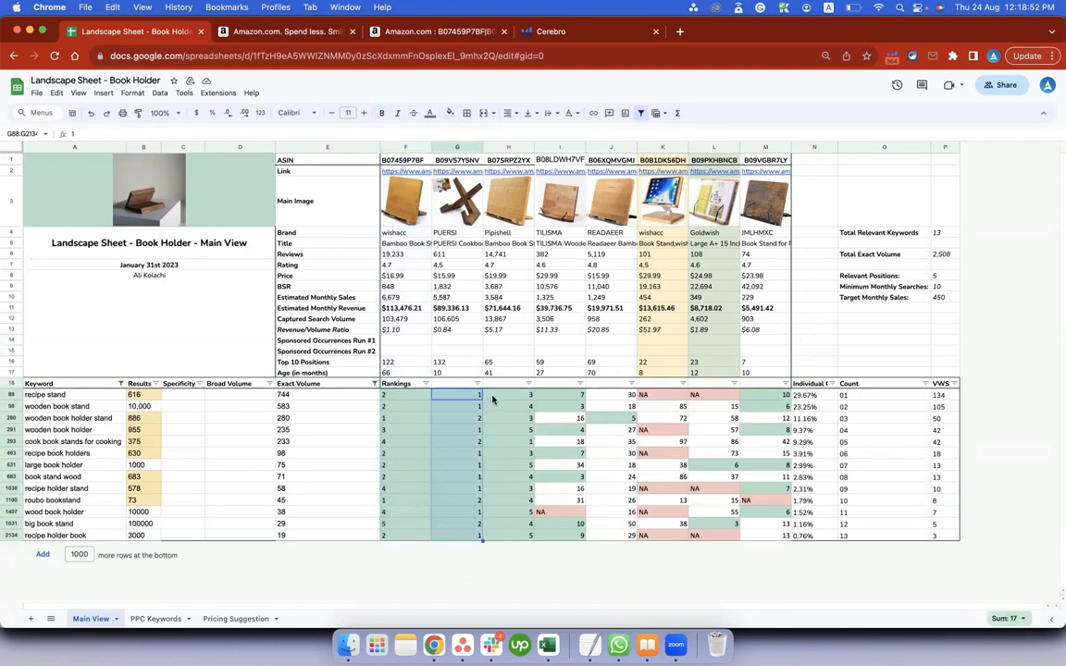
Examine recipe stand's rankings across all competitors in F88:M88 and highlight the seven main images in F3:L3.
click(514, 441)
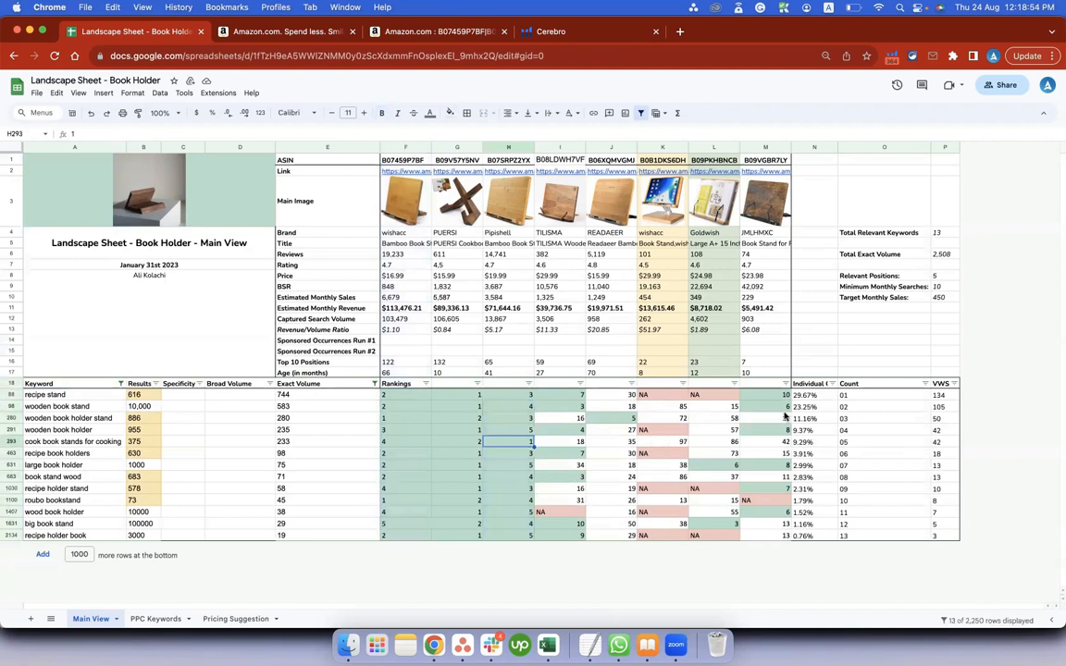
drag(404, 396, 765, 396)
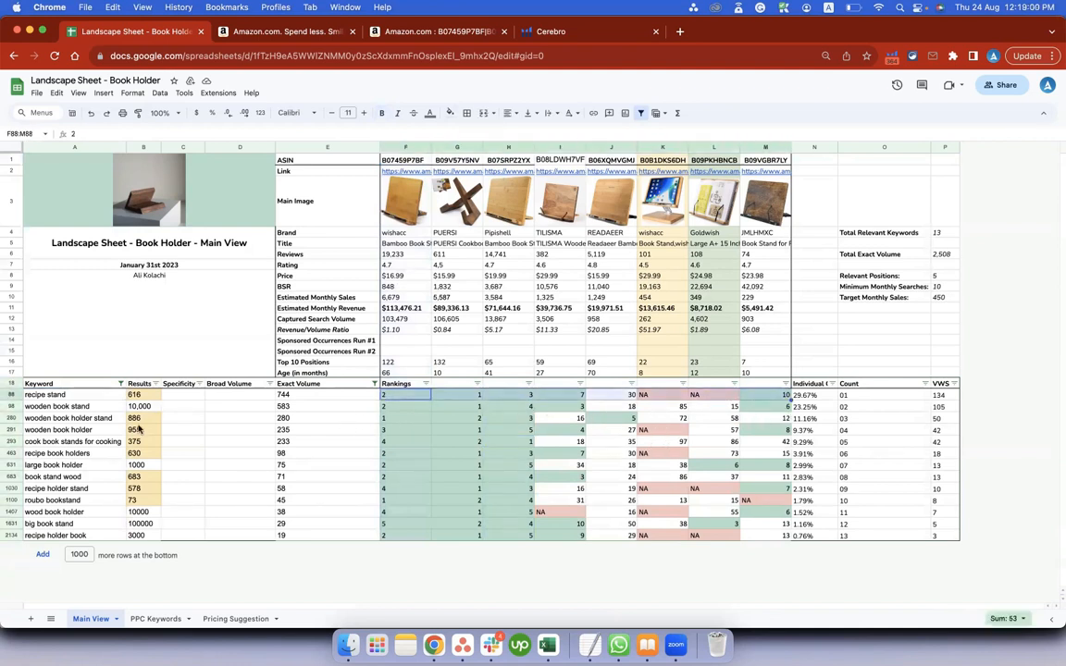
drag(401, 194, 708, 193)
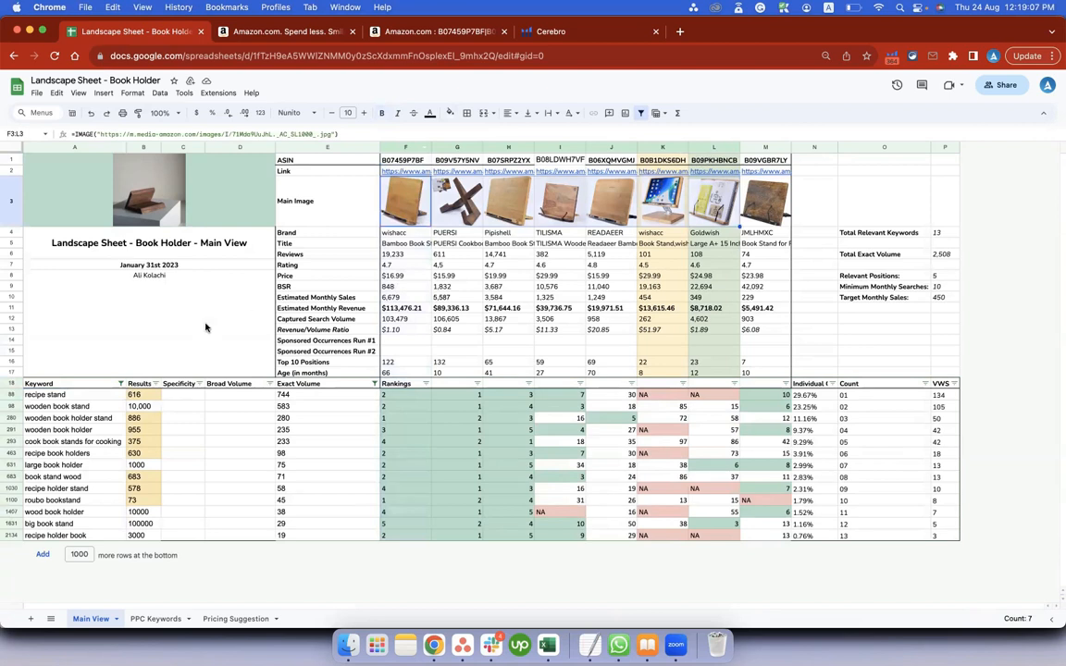
Change the Keyword filter's custom formula to =COUNTIF(F19:L19,"<="&$P$8)>0 and apply it.
click(120, 383)
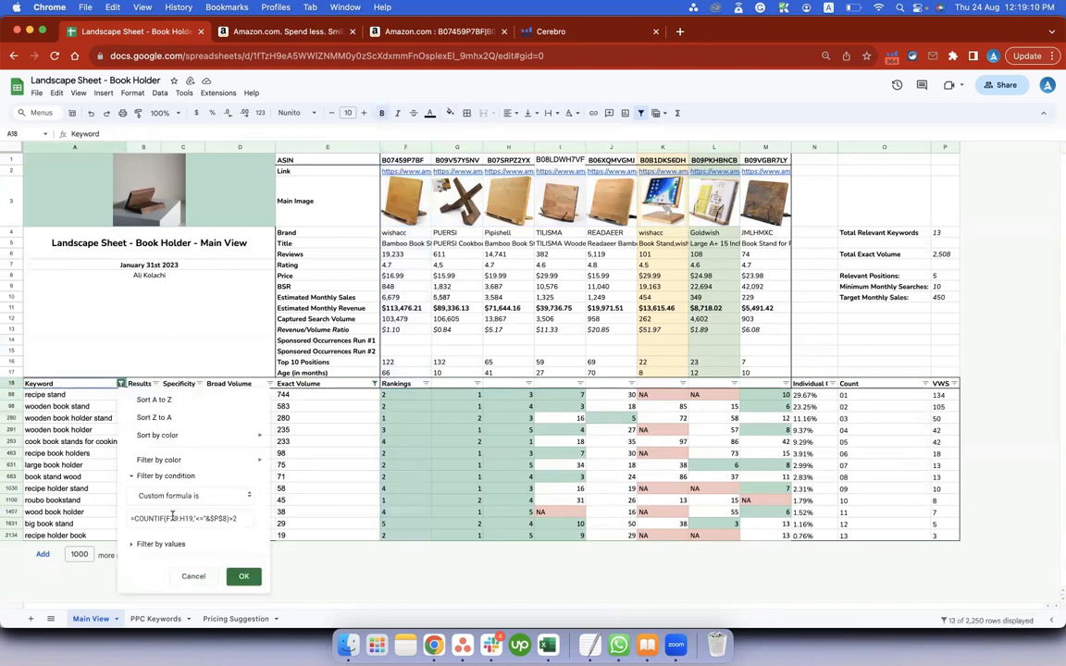
click(181, 516)
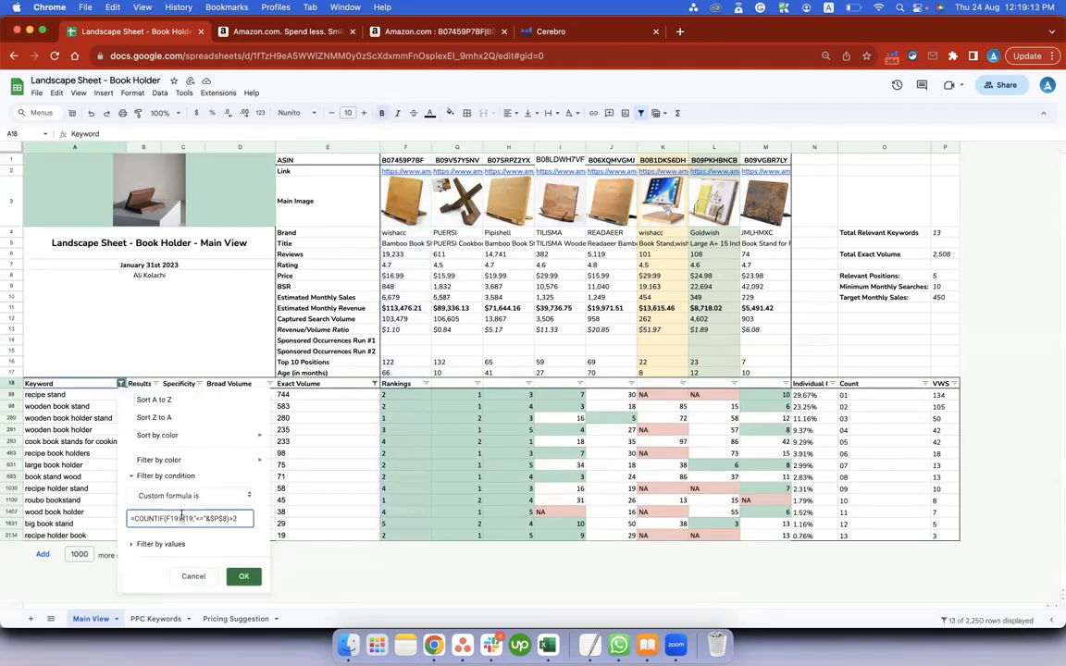
text(0)
text(0)
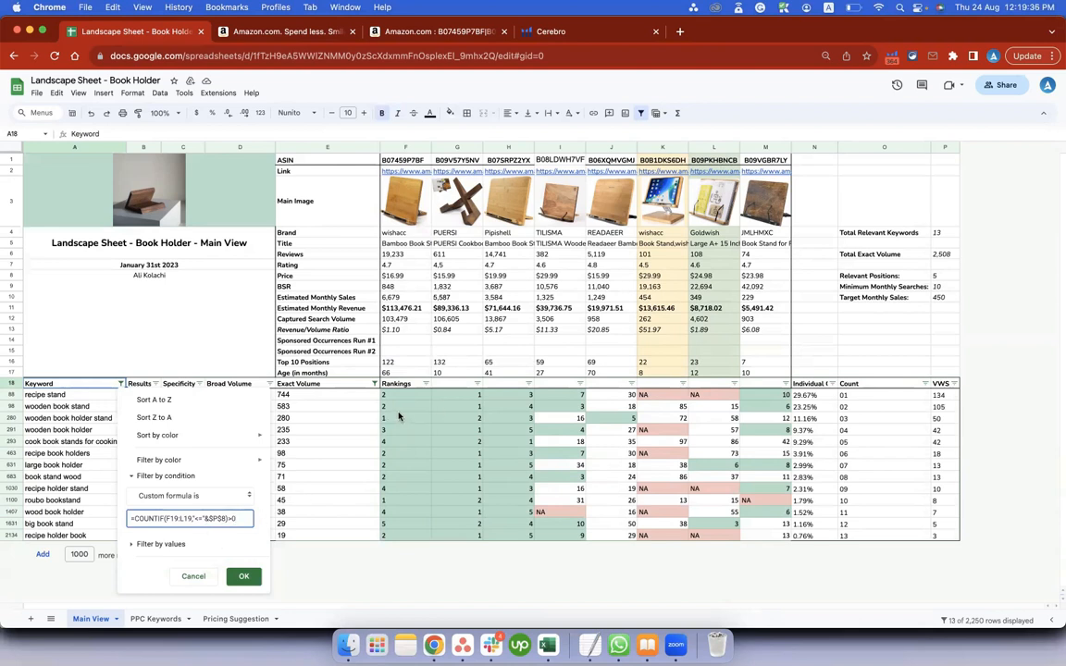
click(246, 577)
Check Total Relevant Keywords, book holder's rankings in F19:L19, Relevant Positions and the Keyword filter's condition.
click(935, 235)
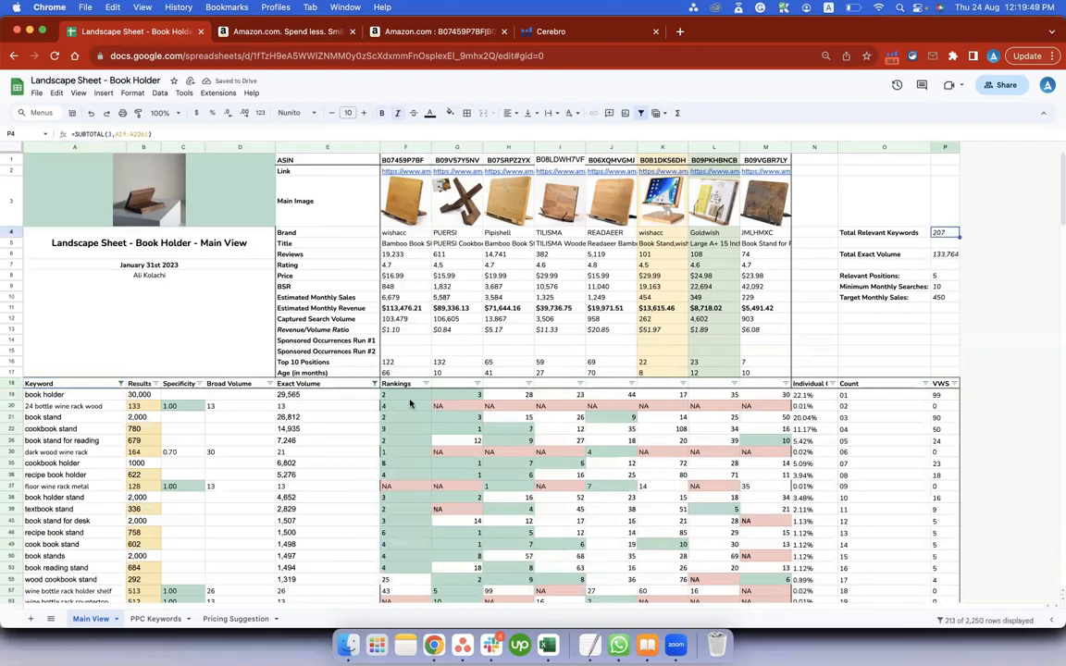
drag(405, 398, 705, 395)
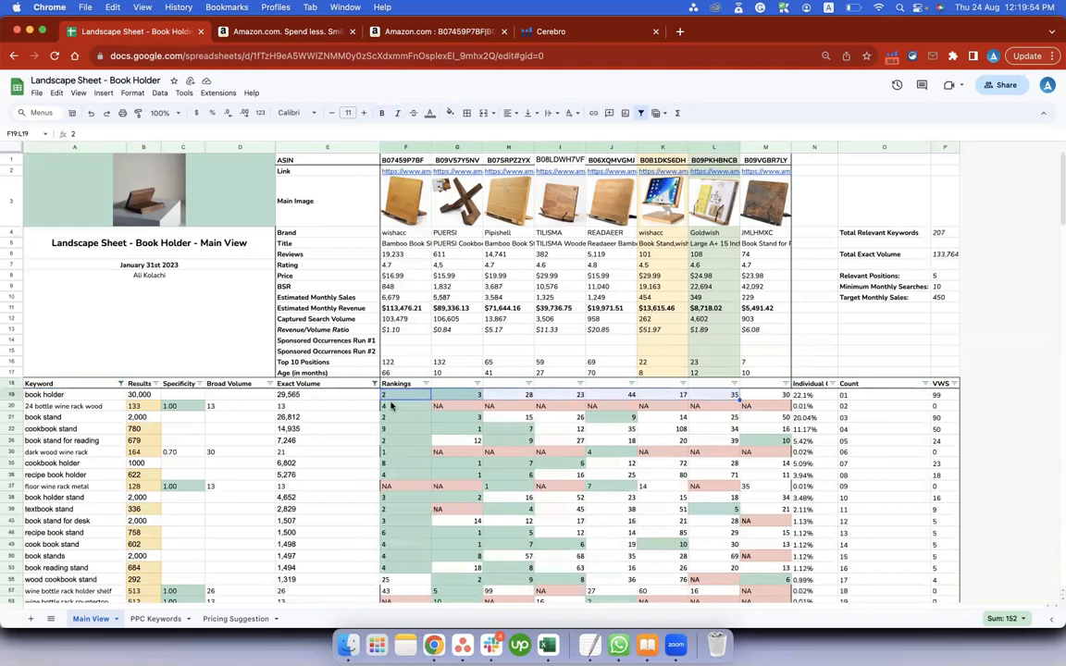
click(944, 275)
click(121, 383)
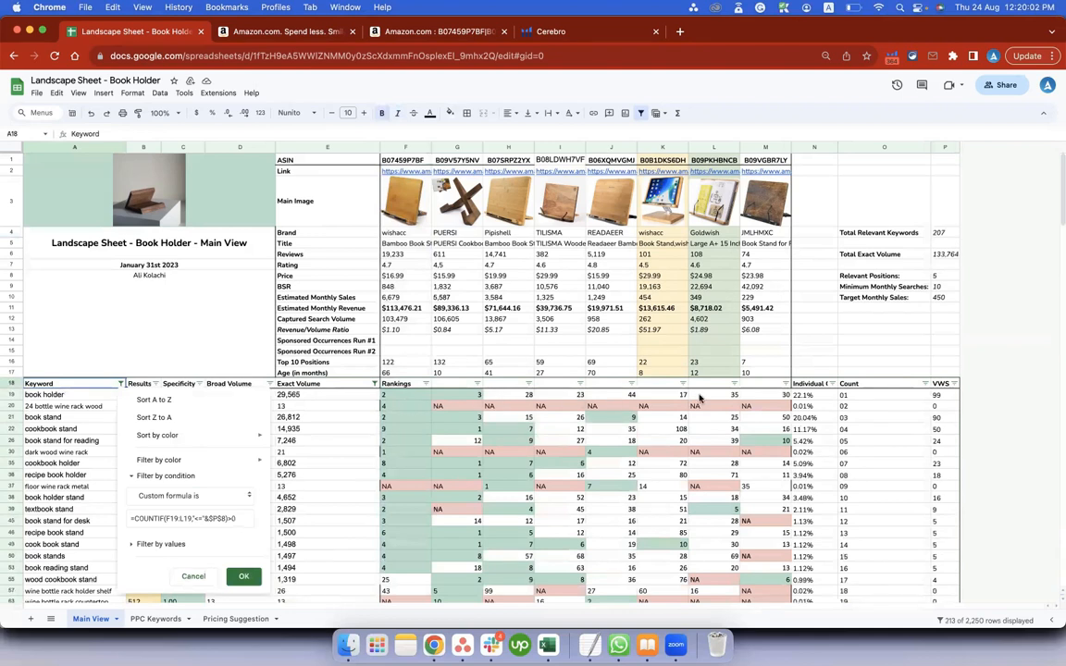
Set Relevant Positions to 40 and check book holder's rankings against it across row 19 up to column L.
click(955, 279)
text(40)
key(Return)
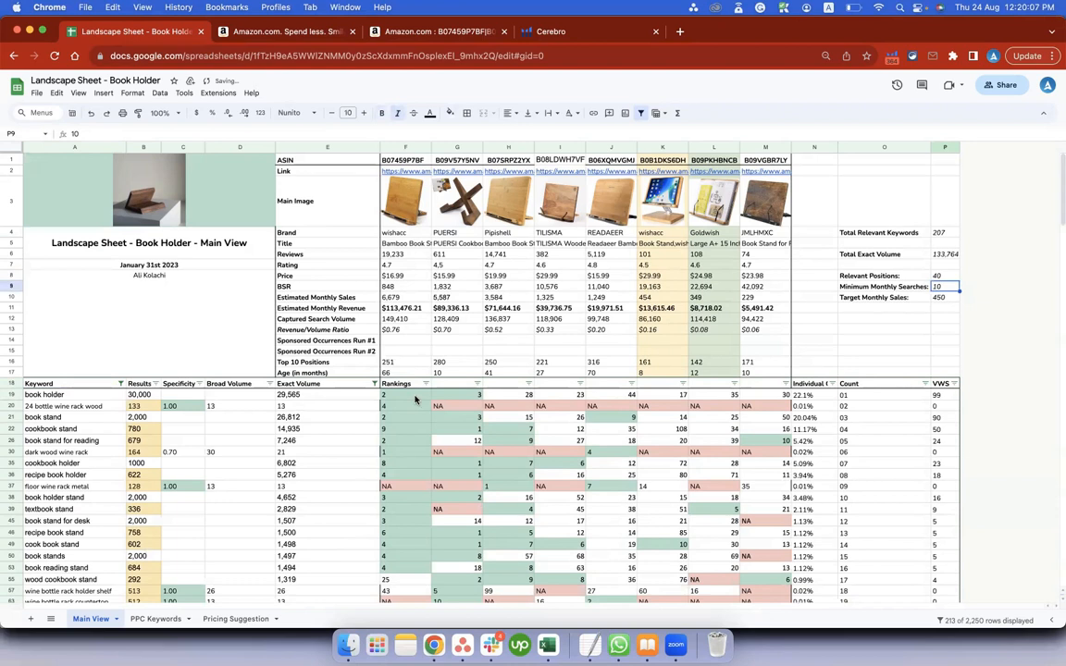
click(415, 399)
key(Right)
key(Right)
key(Right)
key(Right)
key(Right)
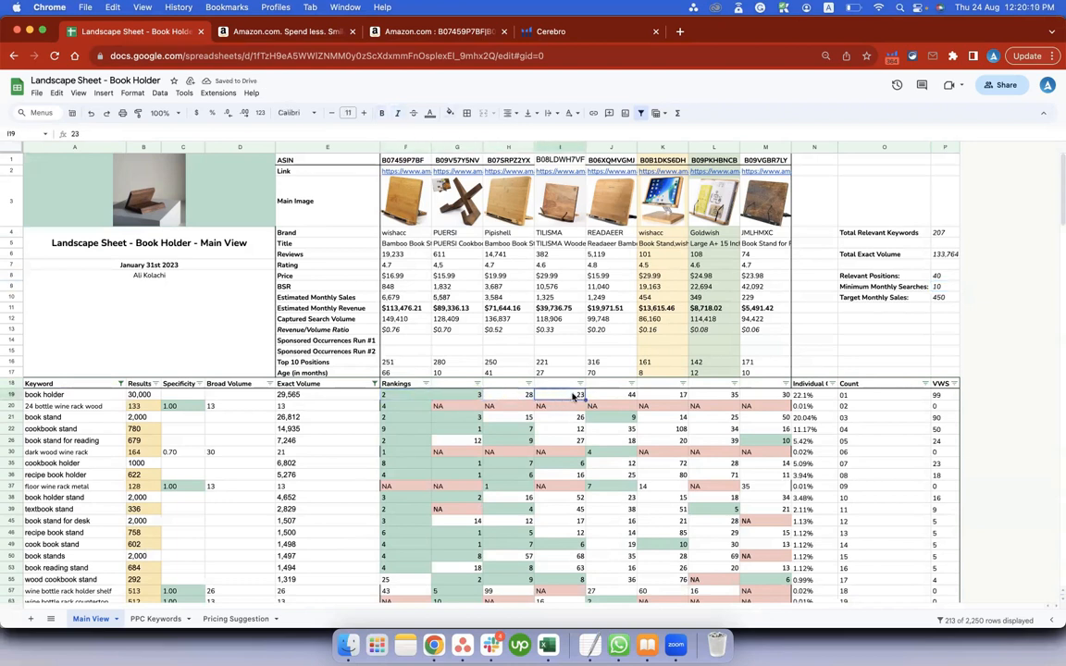
Change the Keyword filter's custom formula to =COUNTIF(F19:L19,"<="&$P$8)>6 and apply it.
click(120, 383)
click(233, 518)
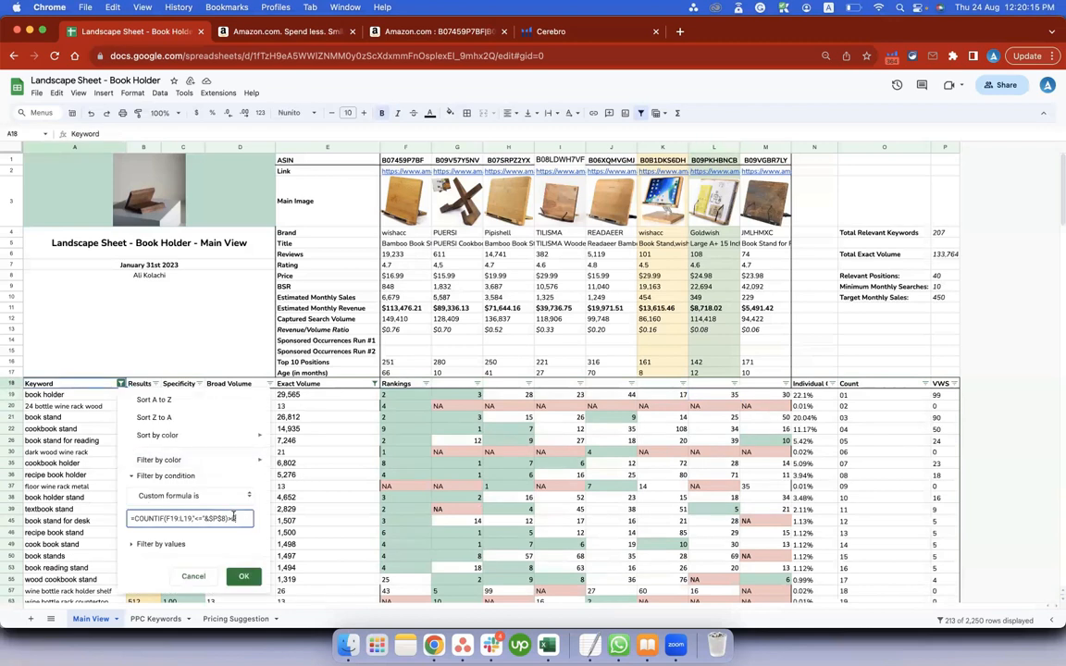
text(6)
click(244, 577)
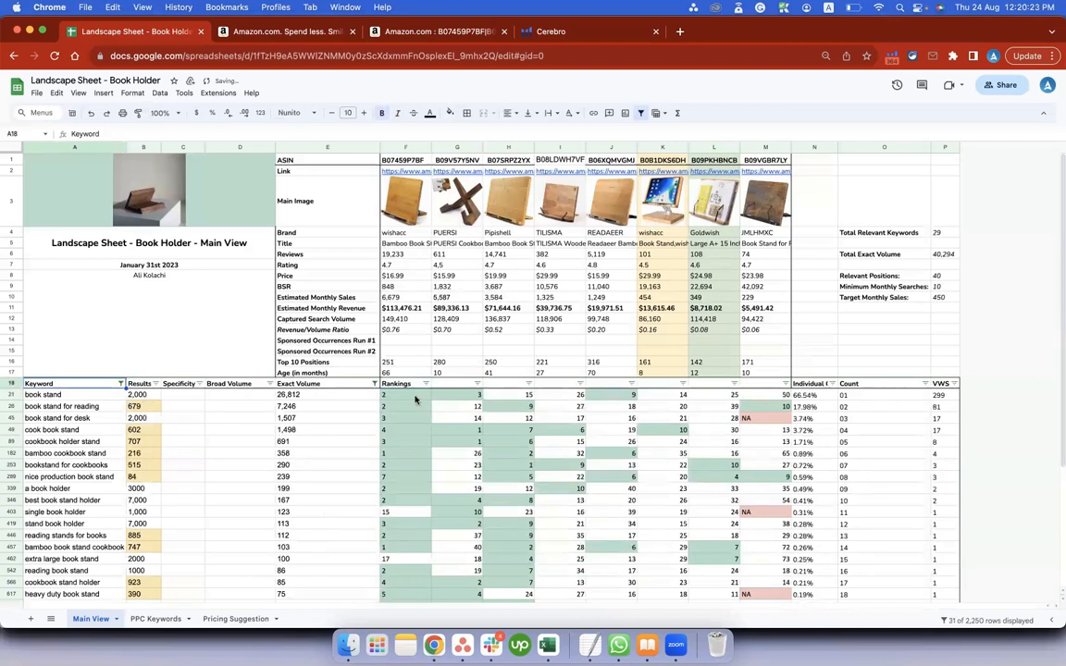
Check Total Relevant Keywords, then examine the filtered rankings of the seven competitors in F:L from row 21 down.
click(942, 232)
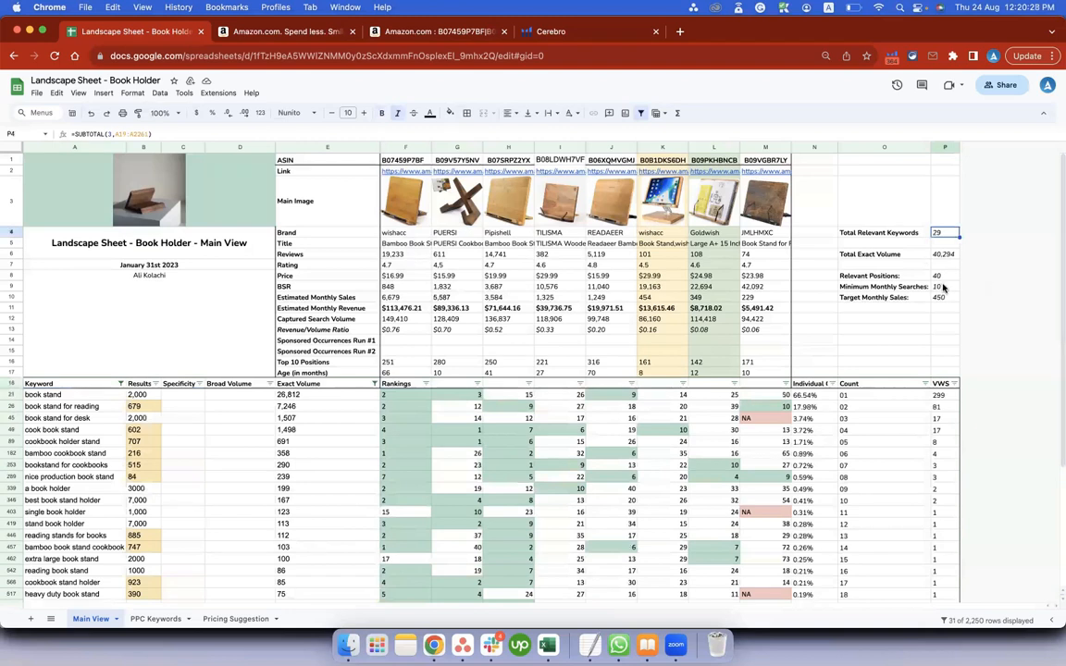
drag(408, 395, 699, 395)
click(402, 418)
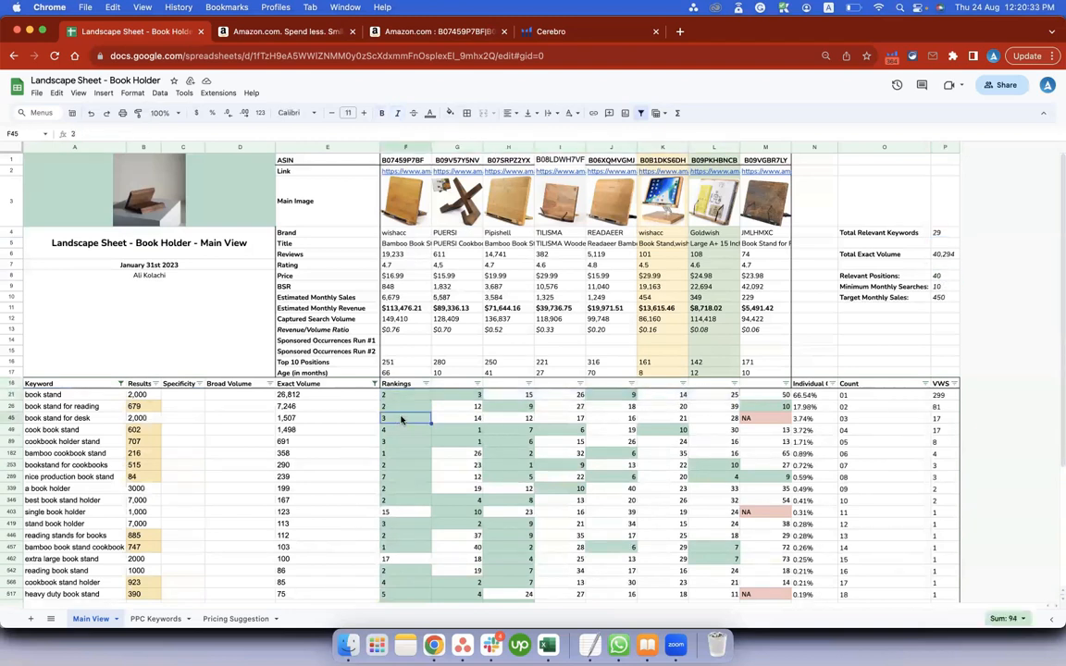
scroll(754, 400, down, 3)
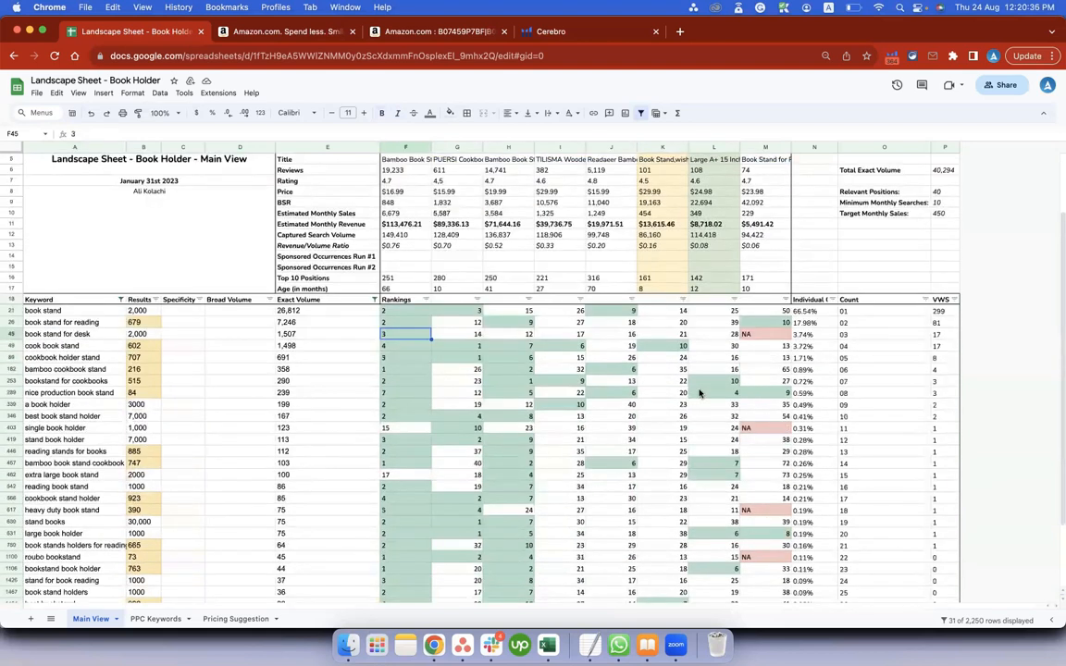
scroll(697, 398, up, 3)
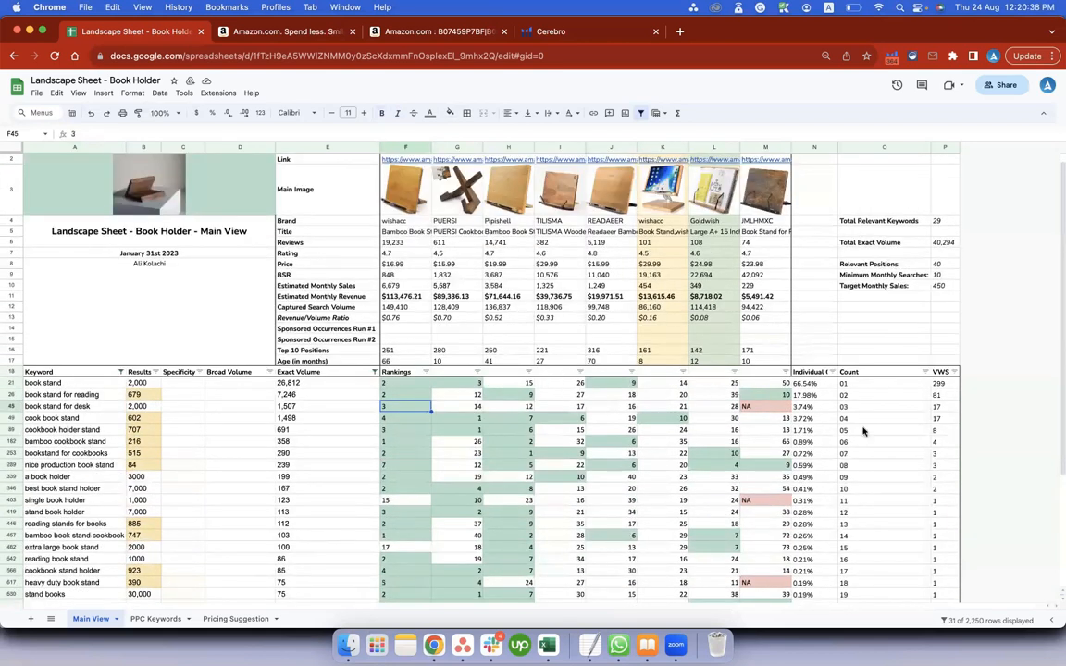
Compare Target Monthly Sales with the sales and Top 10 Positions of the READAEER competitor in column J.
click(940, 288)
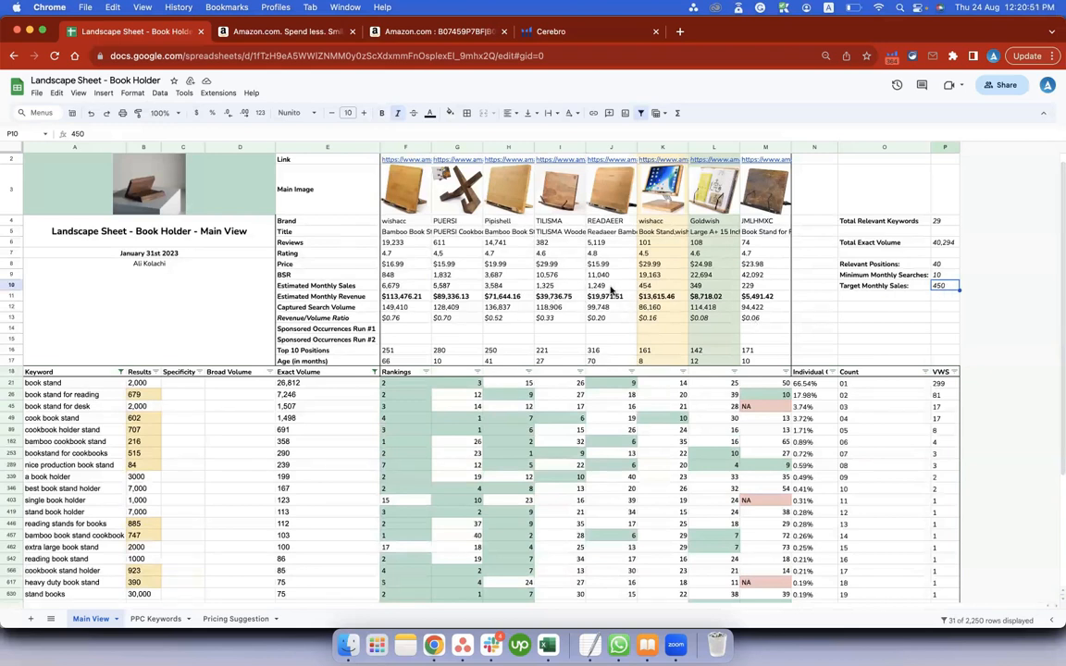
click(611, 148)
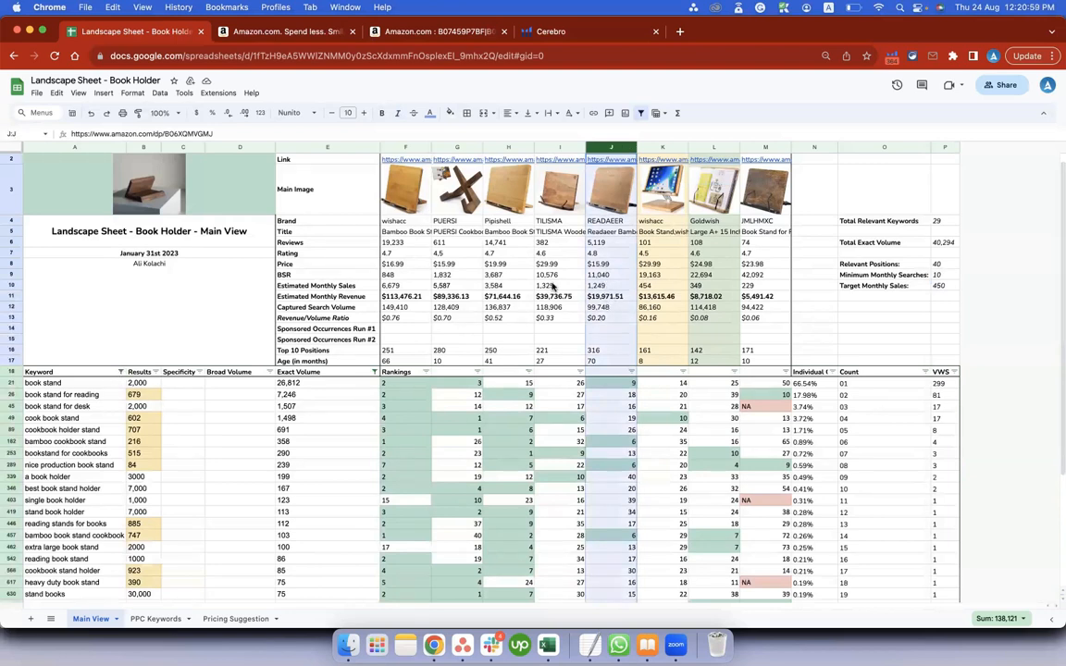
click(607, 145)
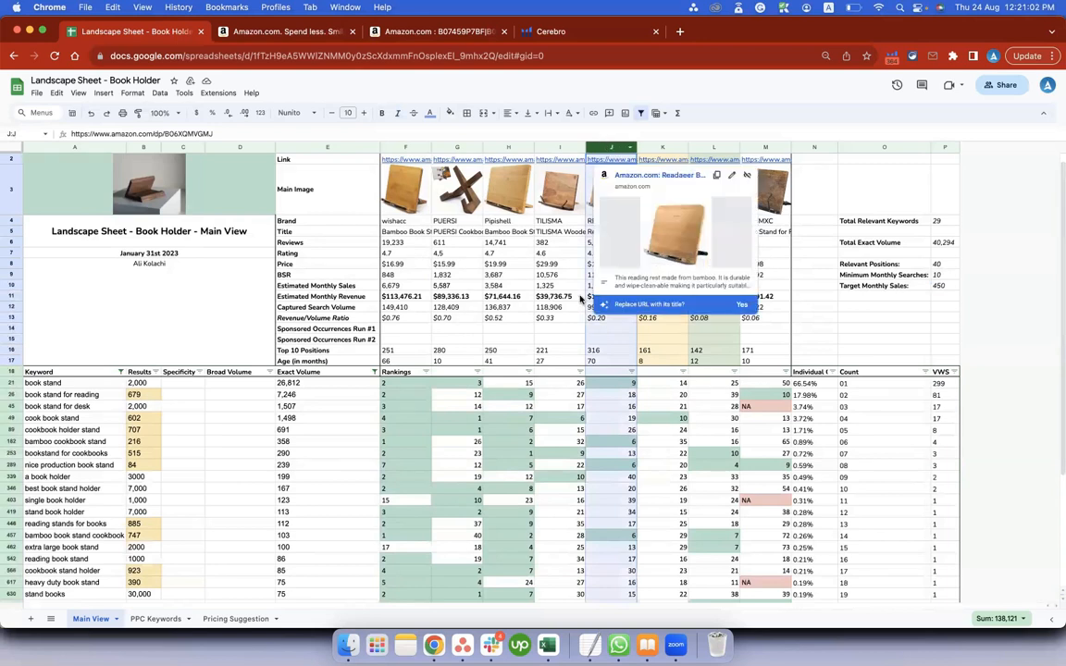
click(608, 350)
Inspect the book stand keyword's individual percentage in N21 and its exact search volume in E21.
click(809, 383)
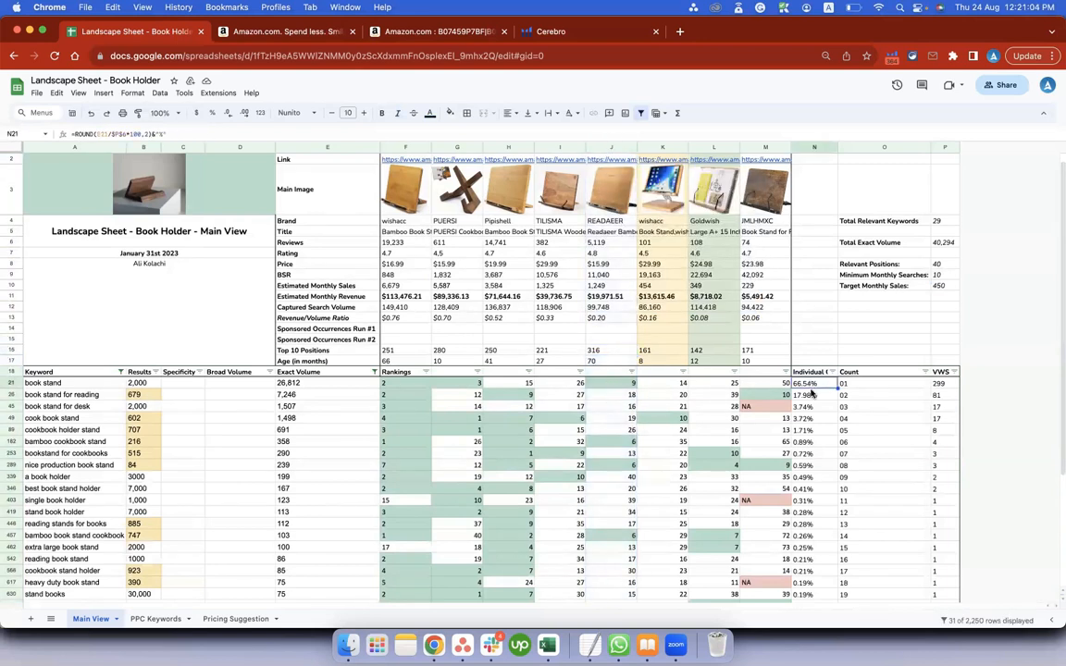
click(290, 384)
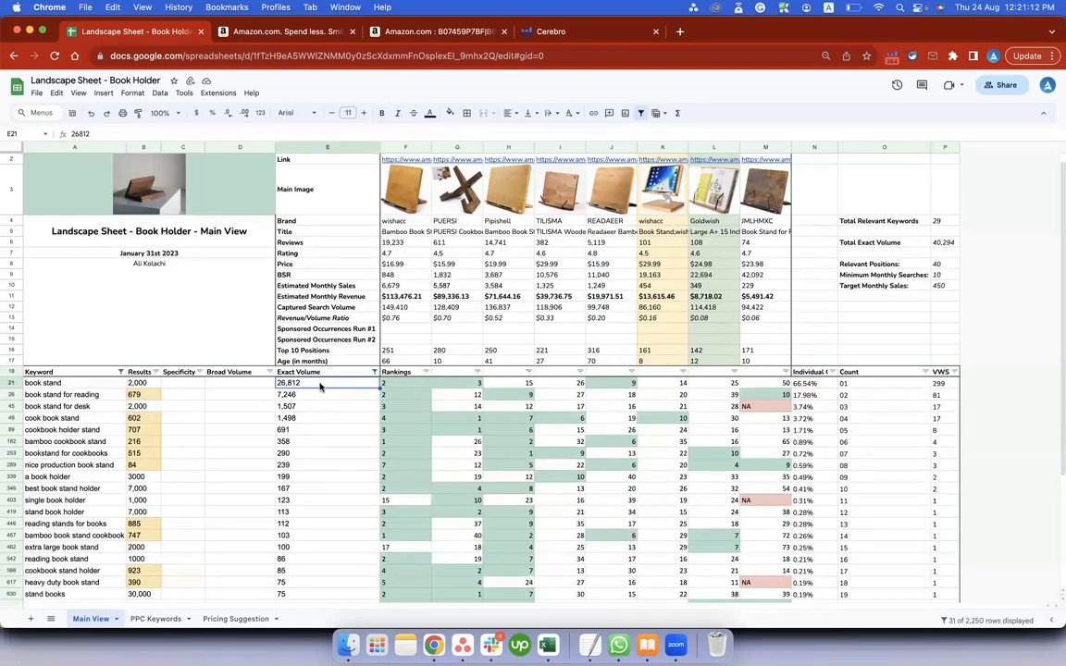
scroll(659, 298, up, 1)
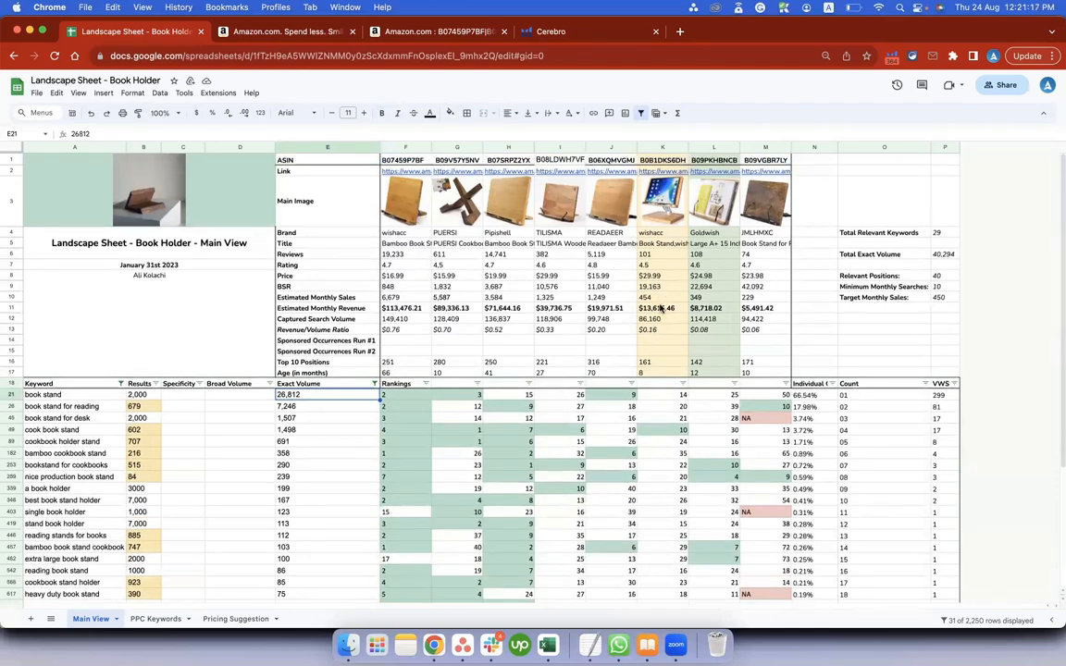
Review the Count column through the last filtered keyword and highlight O26:O457.
scroll(657, 305, down, 1)
scroll(656, 304, down, 5)
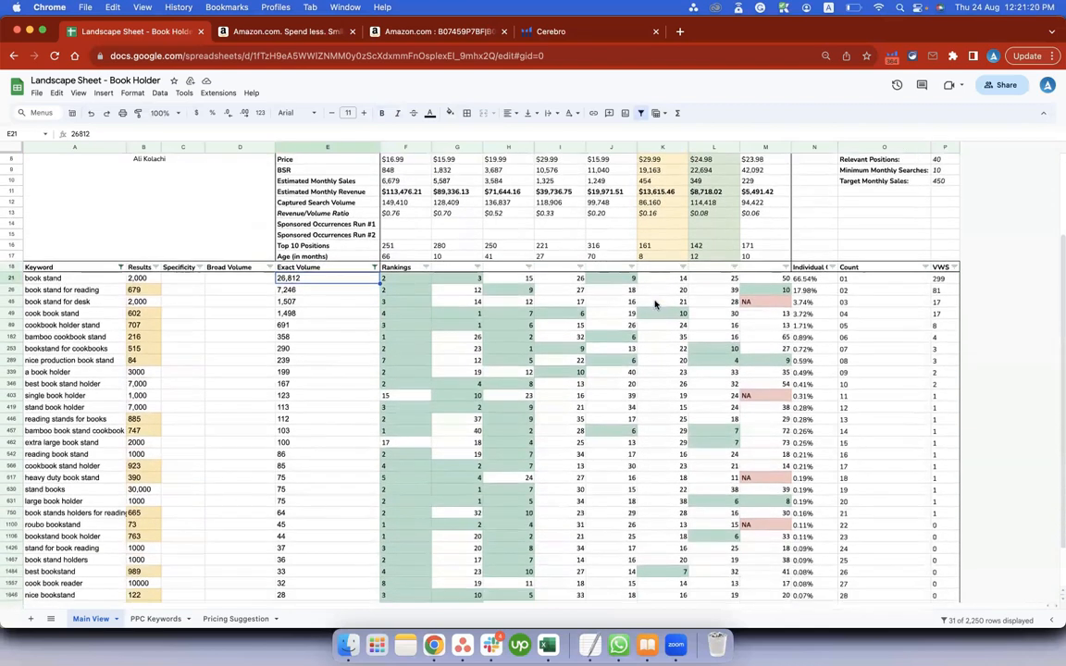
drag(856, 227, 859, 574)
drag(849, 238, 849, 374)
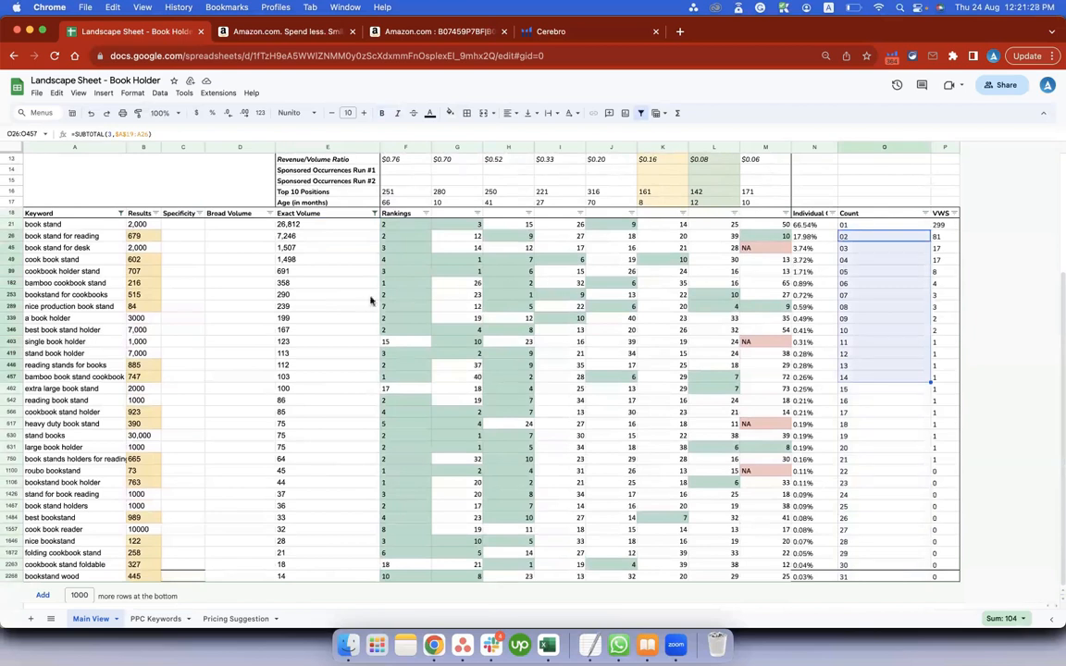
Highlight the filtered landscape data in A1:L2268, and select the book stand keyword in A21.
scroll(329, 329, up, 5)
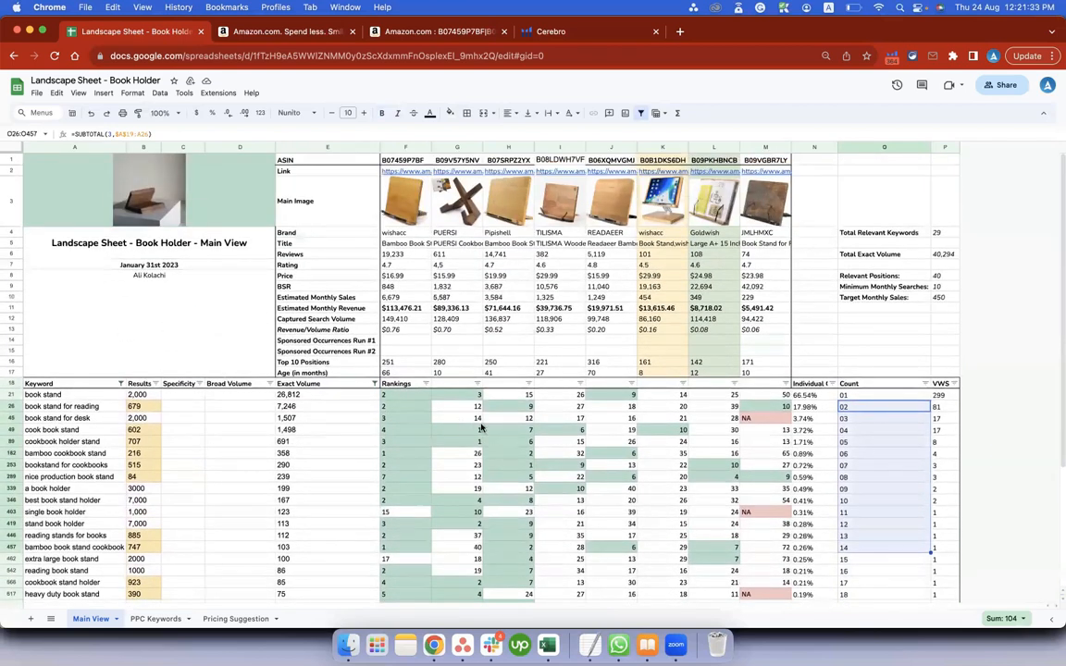
drag(246, 211, 782, 577)
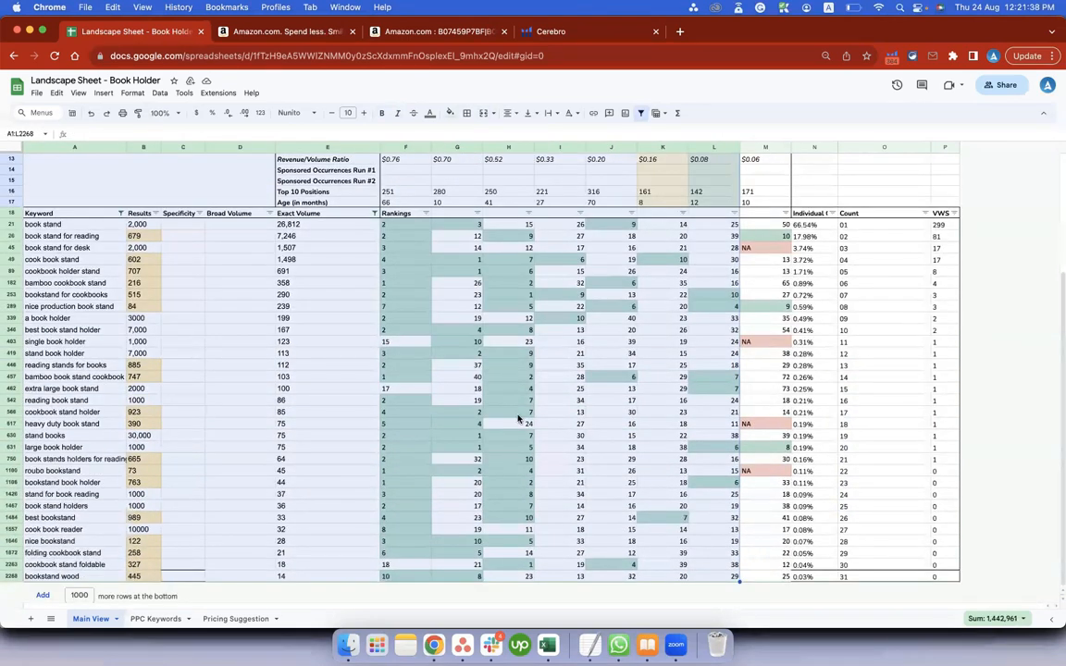
scroll(370, 422, up, 5)
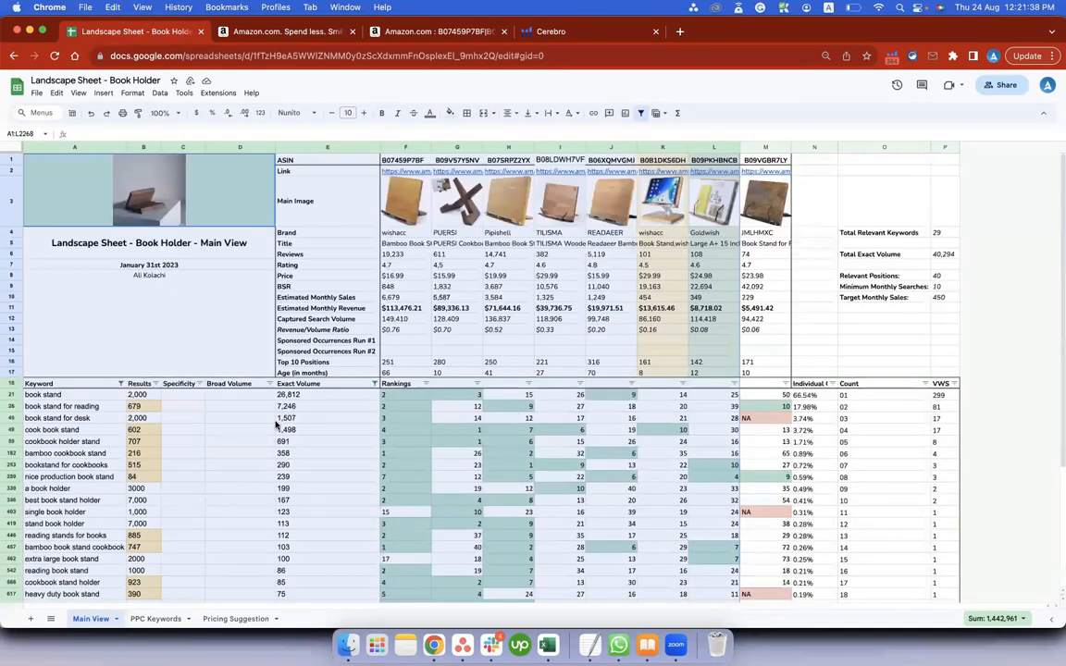
click(70, 395)
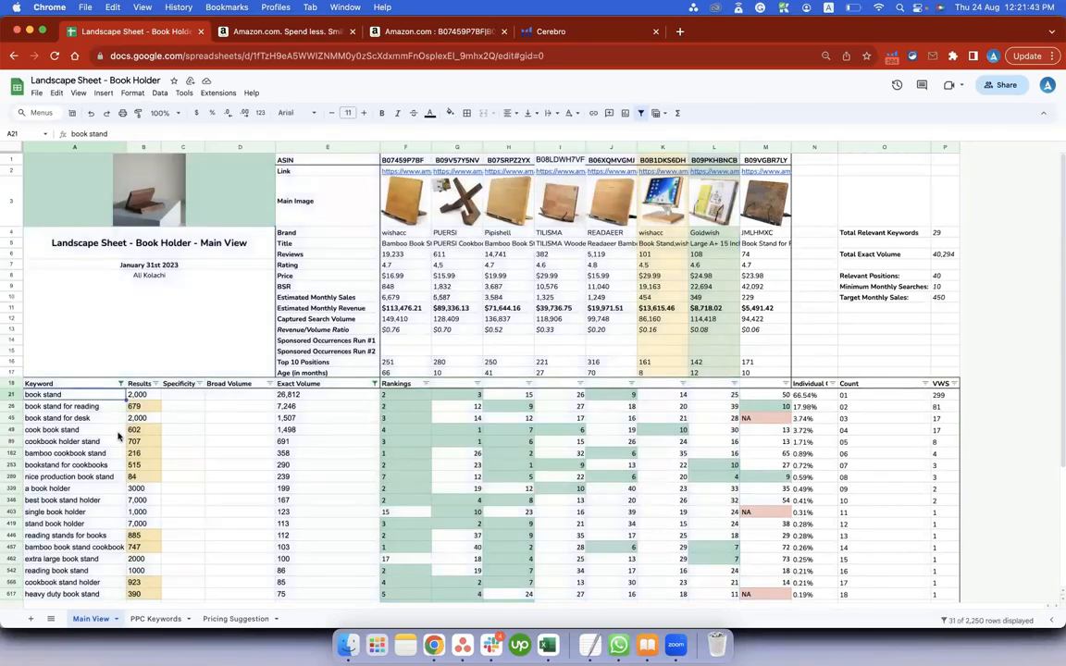